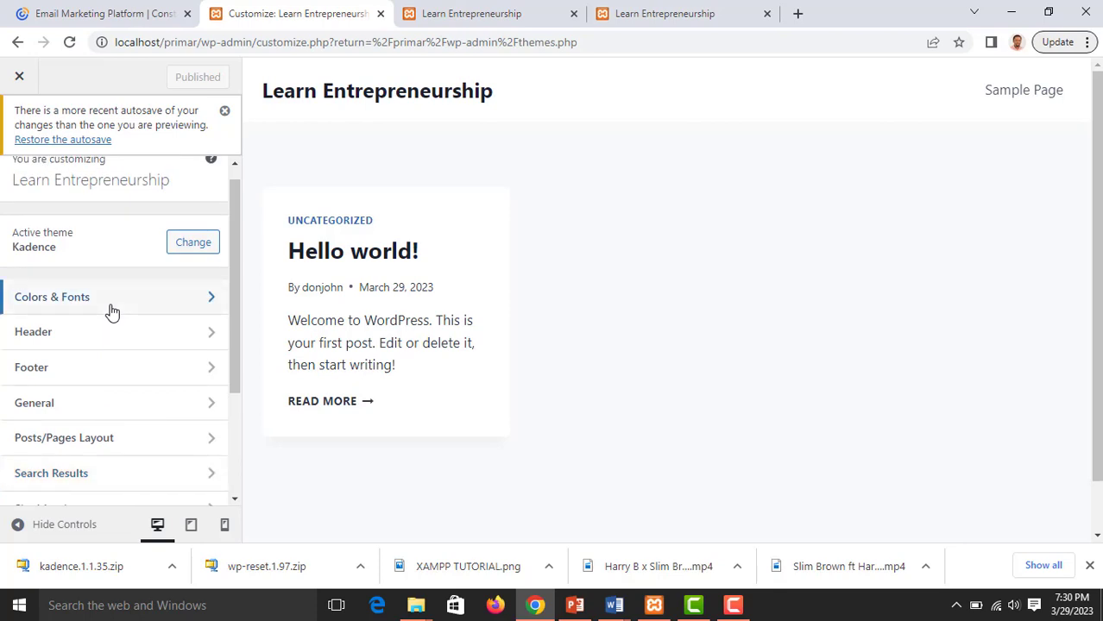
# Open the Colors settings within the theme's Colors & Fonts section.
pyautogui.scroll(-4, 101, 285)
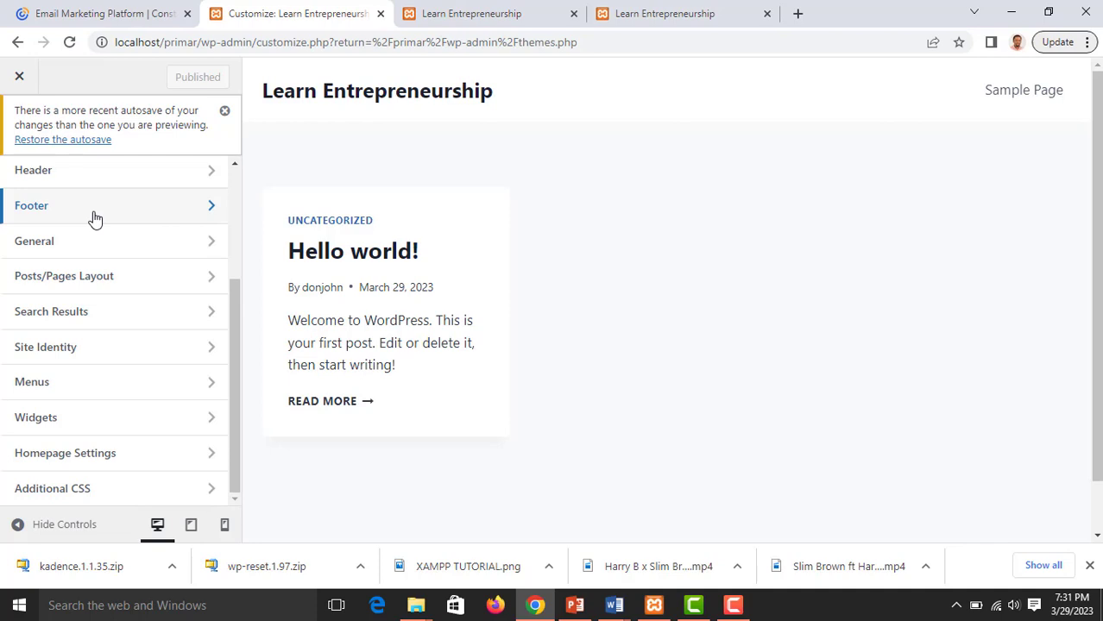
pyautogui.scroll(3, 70, 199)
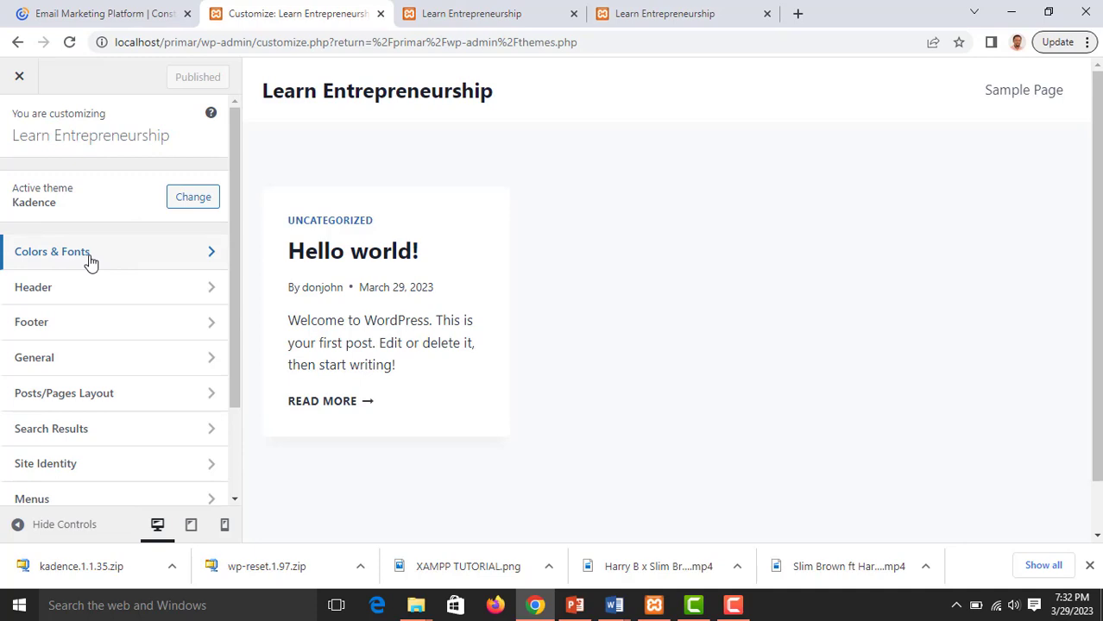
pyautogui.click(198, 256)
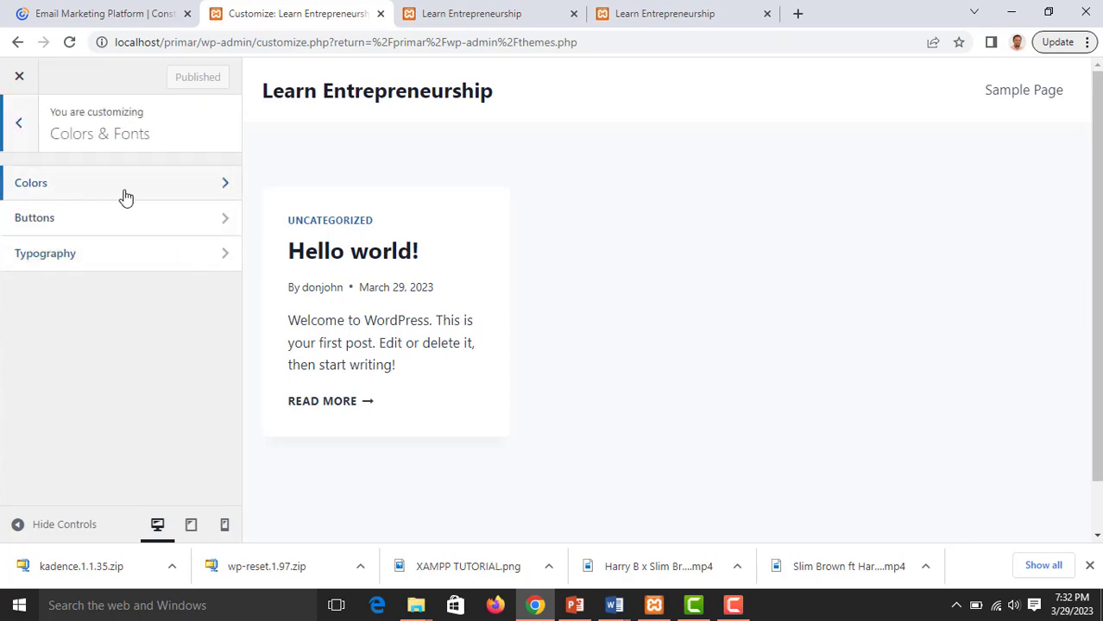
pyautogui.click(76, 192)
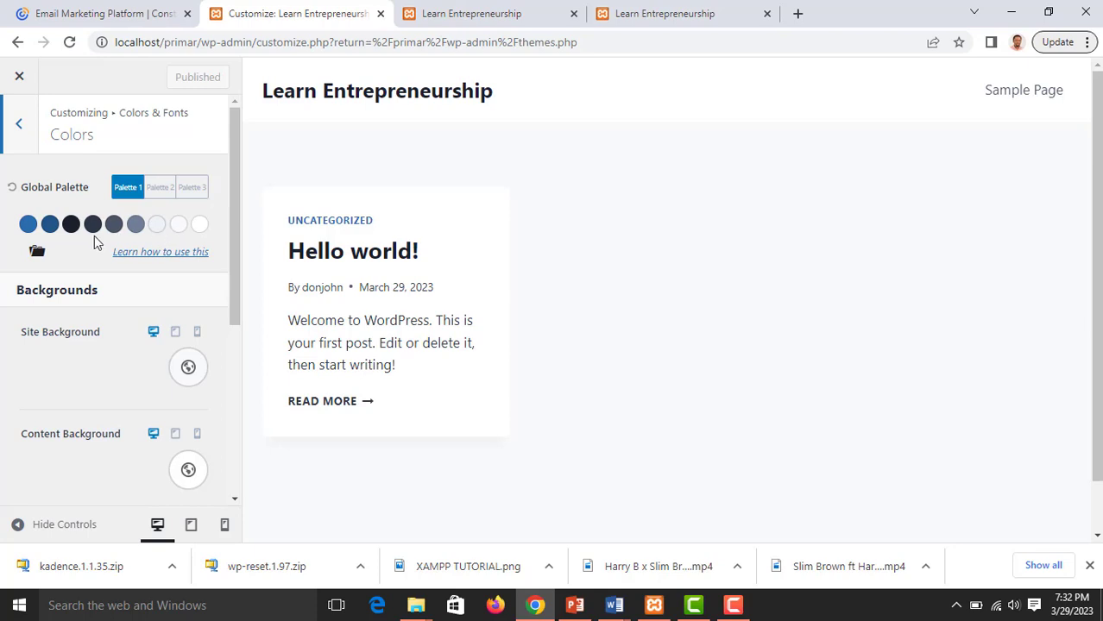
# Browse the preset color palettes available for the Global Palette and close the list without choosing one.
pyautogui.click(37, 255)
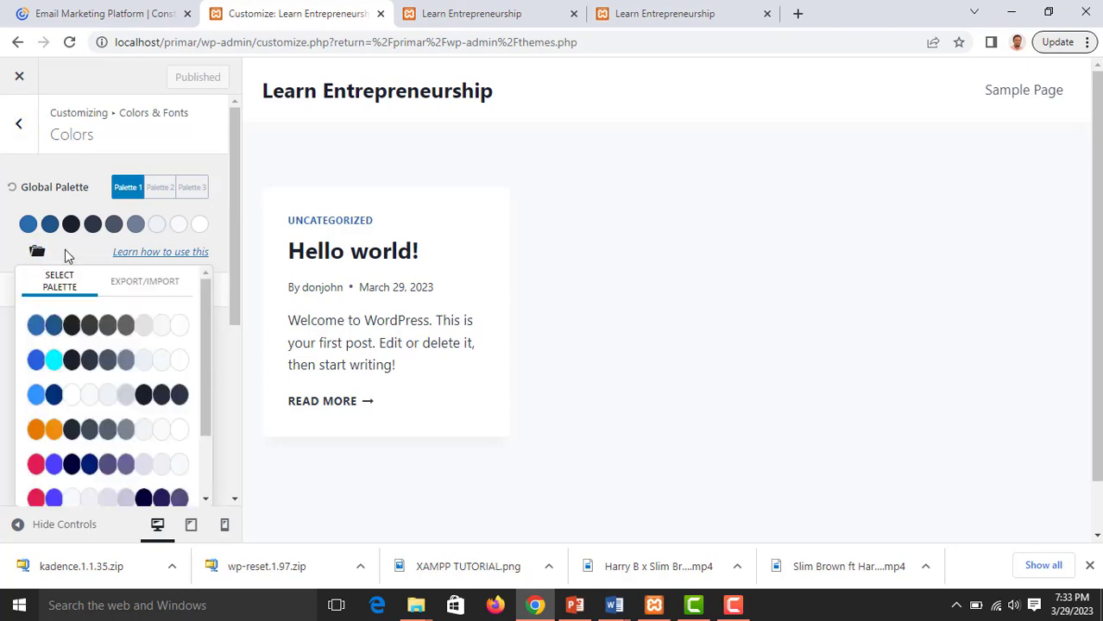
pyautogui.scroll(-5, 83, 326)
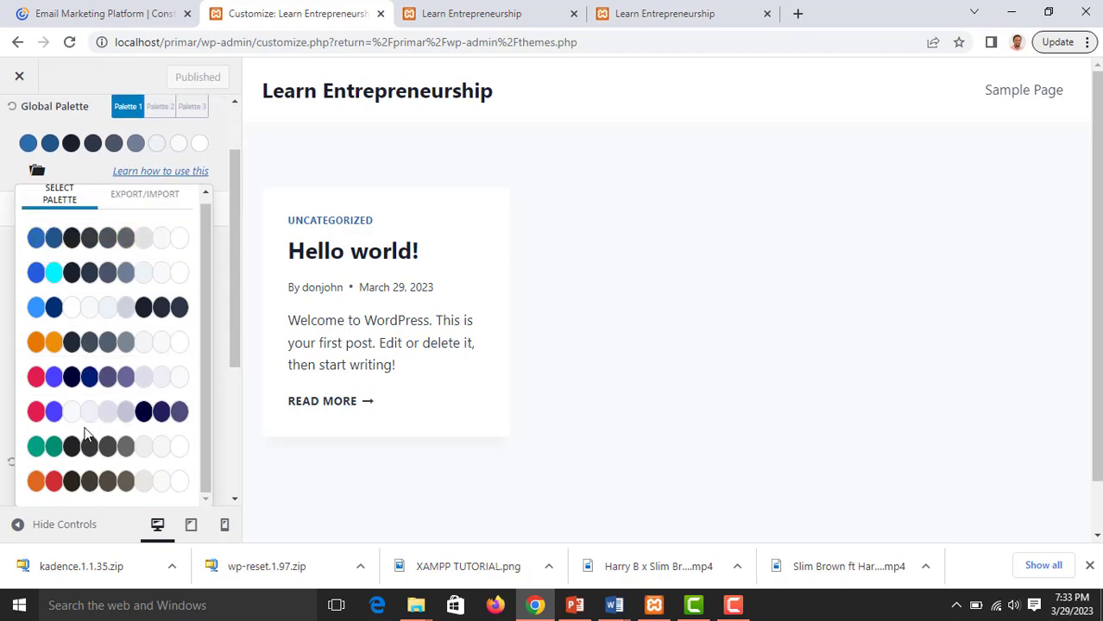
pyautogui.scroll(-1, 83, 414)
pyautogui.scroll(5, 83, 247)
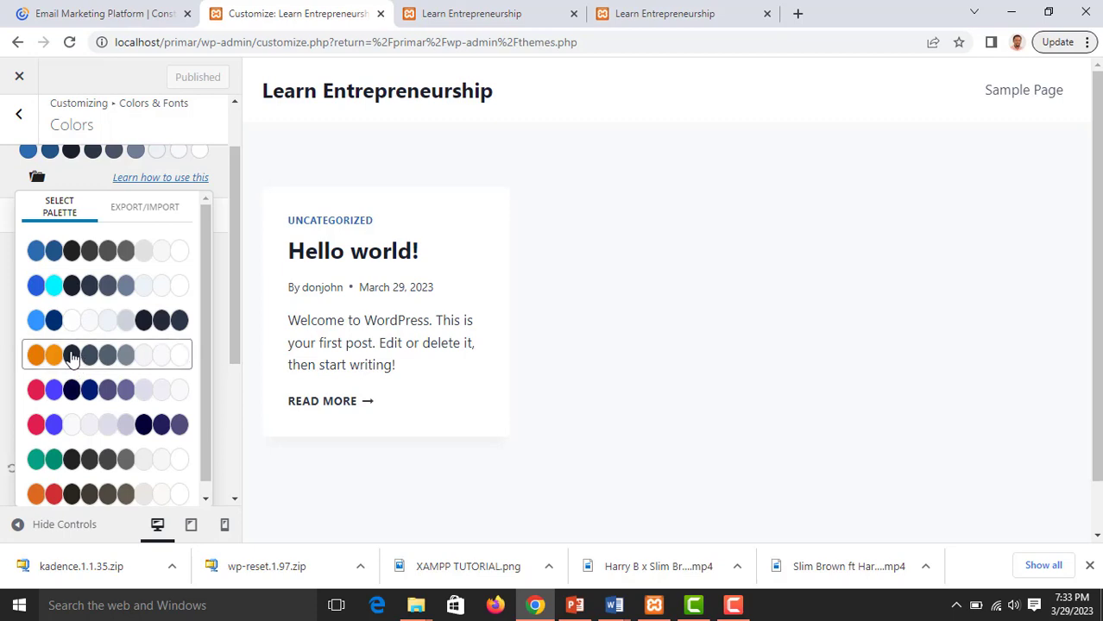
pyautogui.click(7, 186)
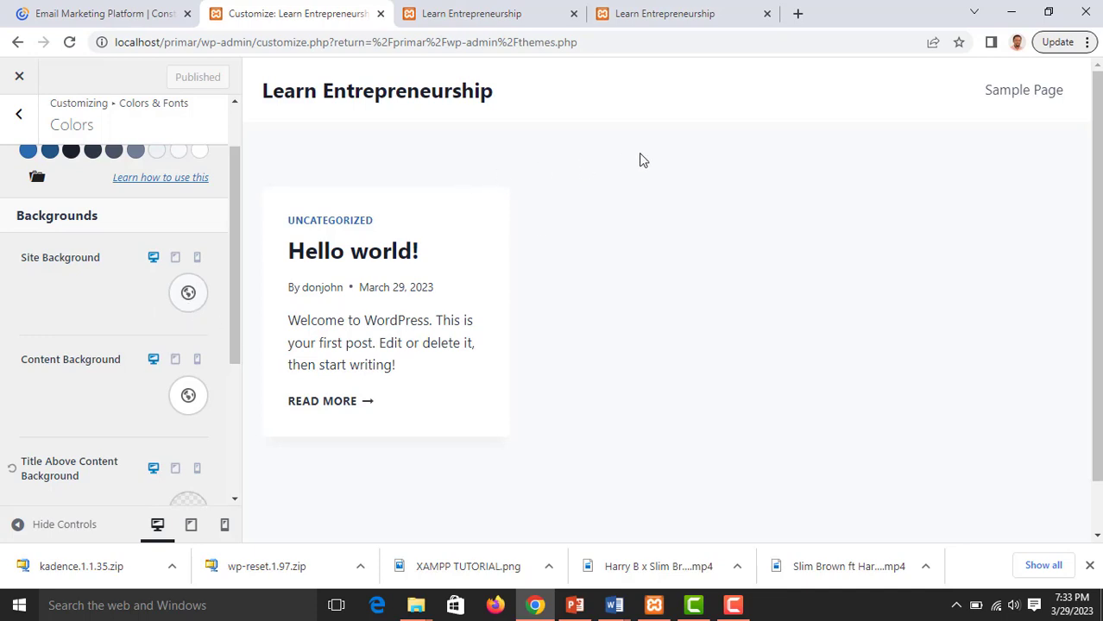
# Try darker palette colors such as 4A5568 and 2D3748 for the Site Background and restore the F7FAFC swatch.
pyautogui.click(187, 297)
pyautogui.scroll(-2, 106, 345)
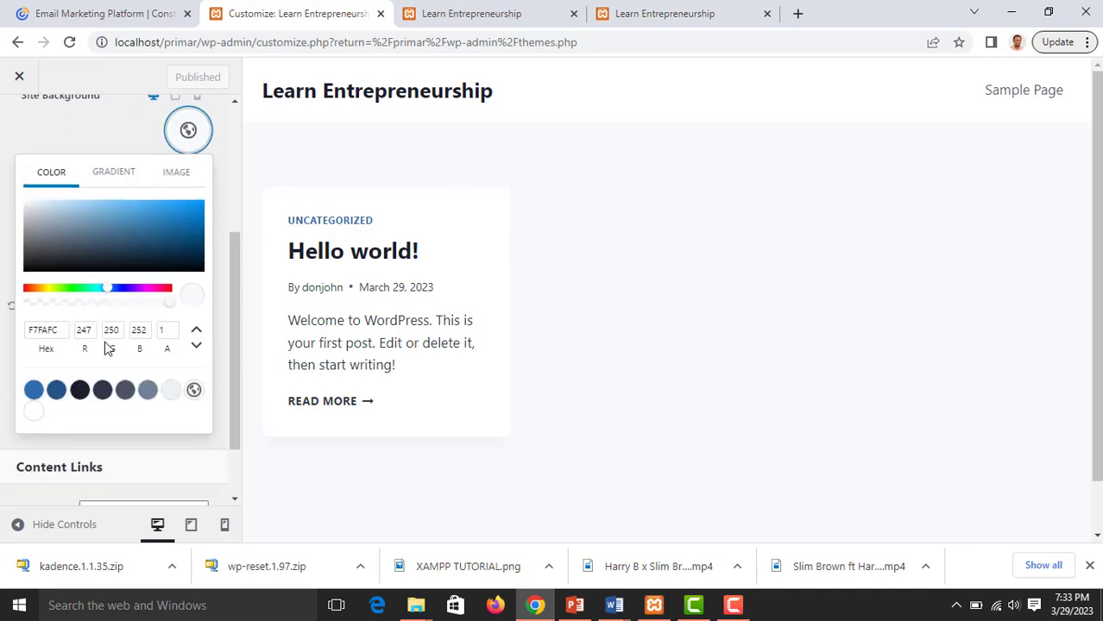
pyautogui.click(147, 392)
pyautogui.click(126, 393)
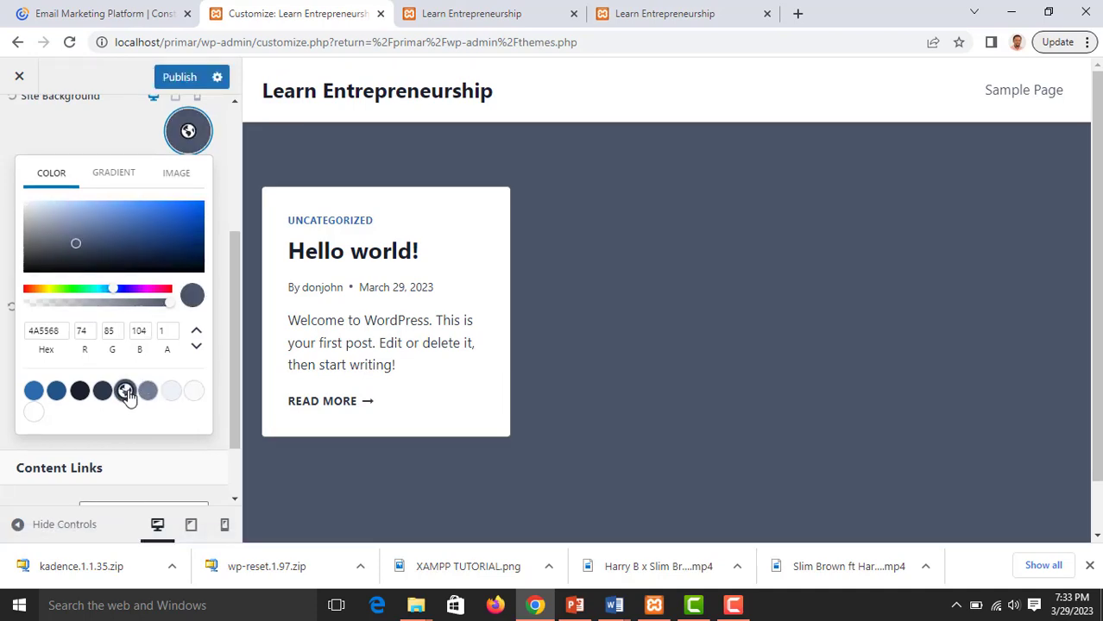
pyautogui.click(102, 392)
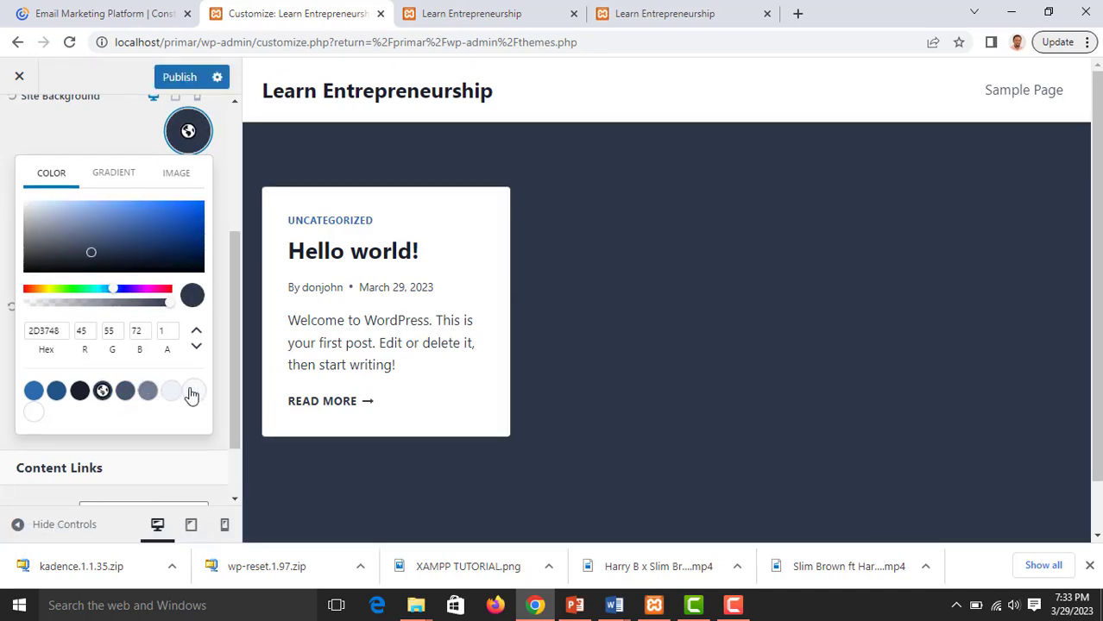
pyautogui.click(192, 392)
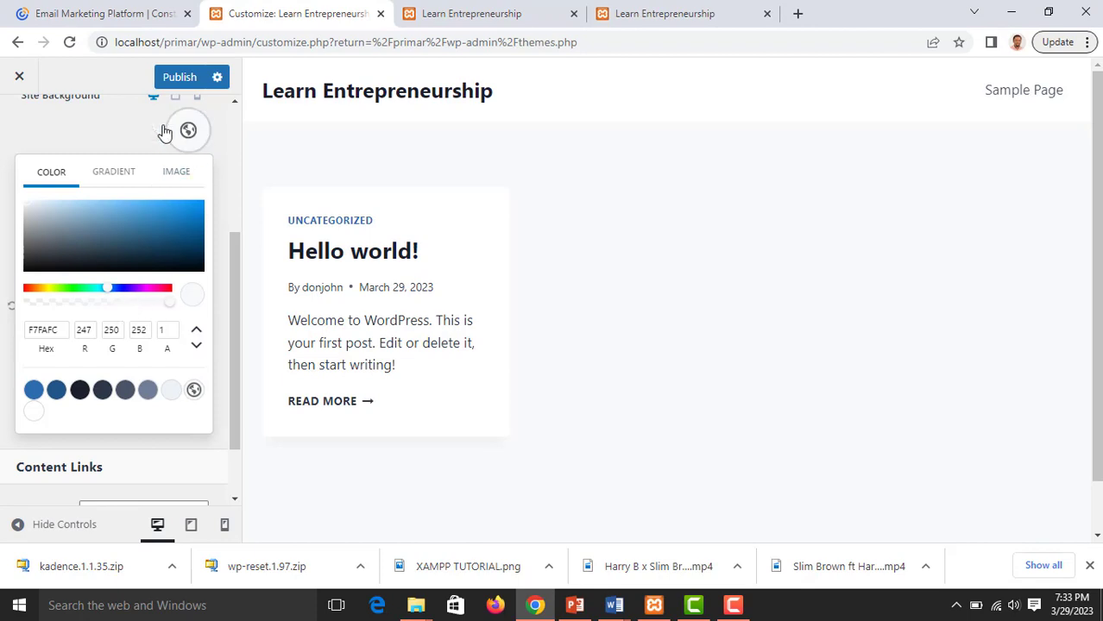
# Try custom blue and green Site Background colors, including 3379A8, 76B1D9 and 479D24, and return to the F7FAFC palette color.
pyautogui.click(166, 132)
pyautogui.scroll(1, 164, 327)
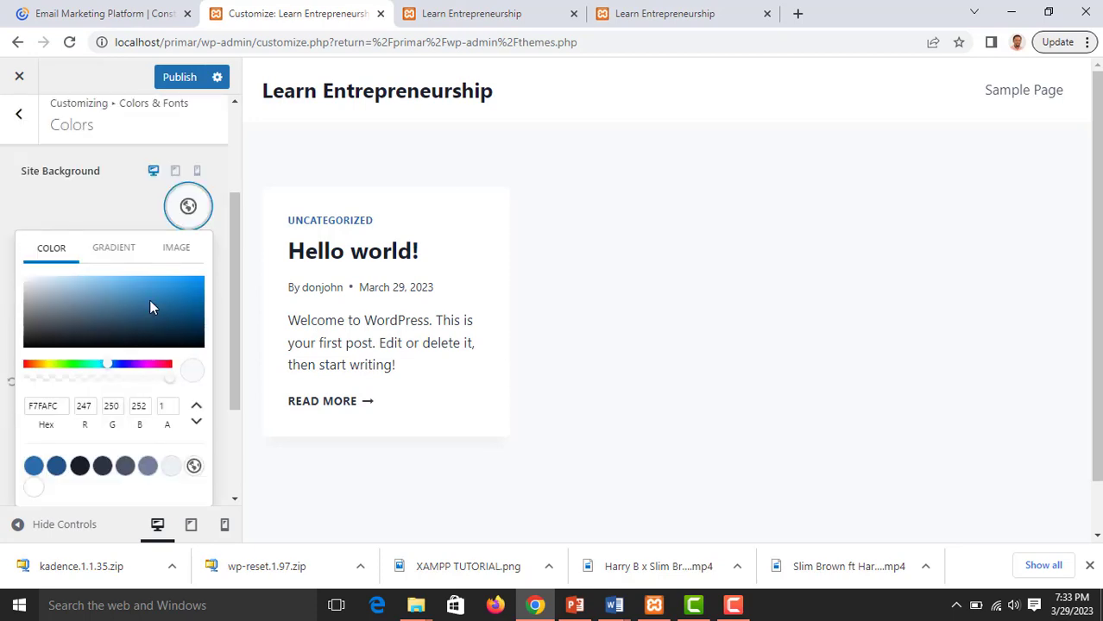
pyautogui.click(150, 300)
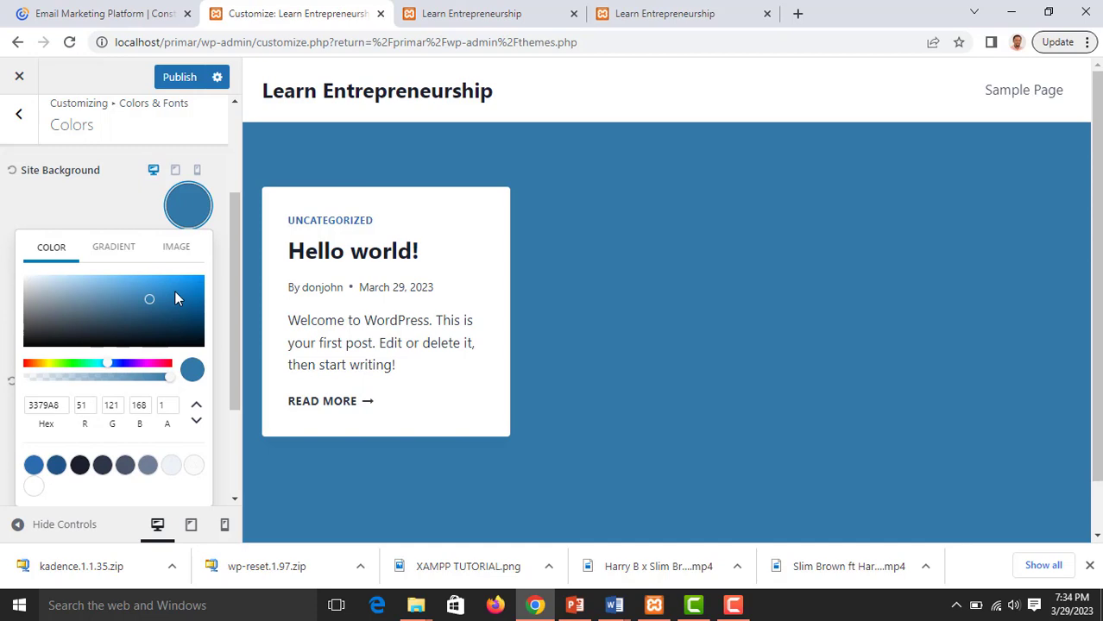
pyautogui.click(174, 290)
pyautogui.click(106, 286)
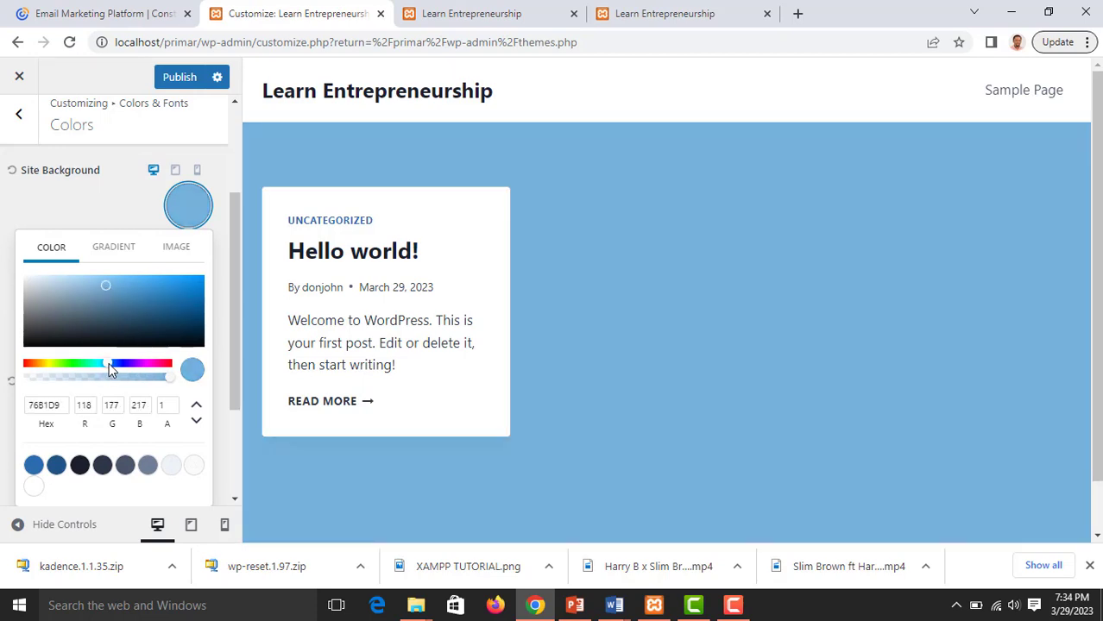
pyautogui.moveTo(109, 363); pyautogui.dragTo(65, 364)
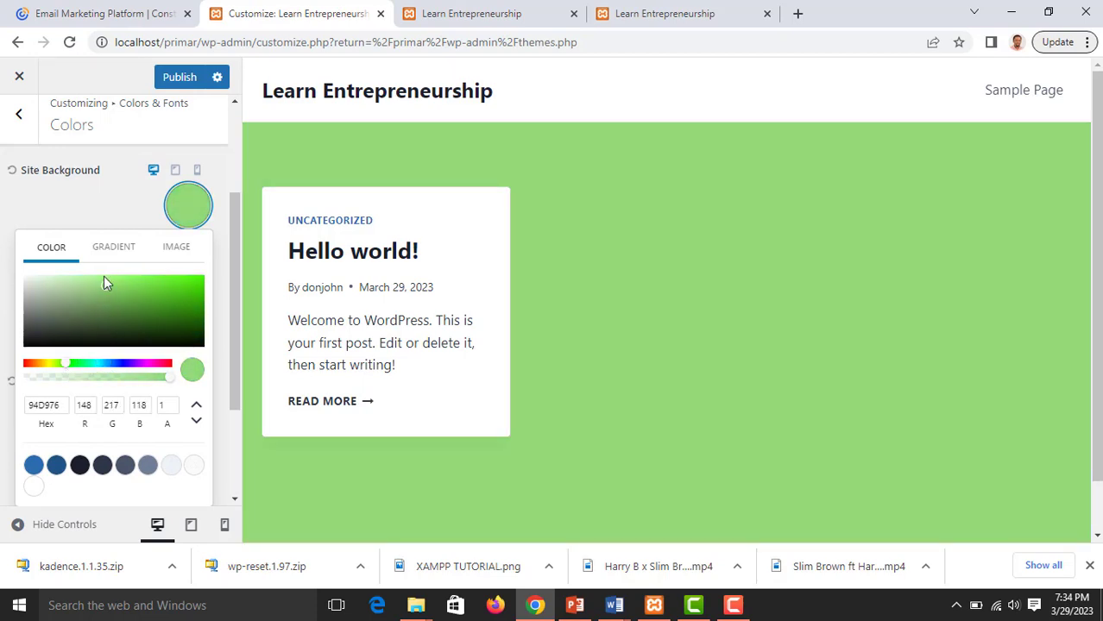
pyautogui.moveTo(106, 287)
pyautogui.mouseDown()
pyautogui.moveTo(141, 300)
pyautogui.moveTo(121, 305)
pyautogui.moveTo(167, 314)
pyautogui.moveTo(163, 303)
pyautogui.mouseUp()
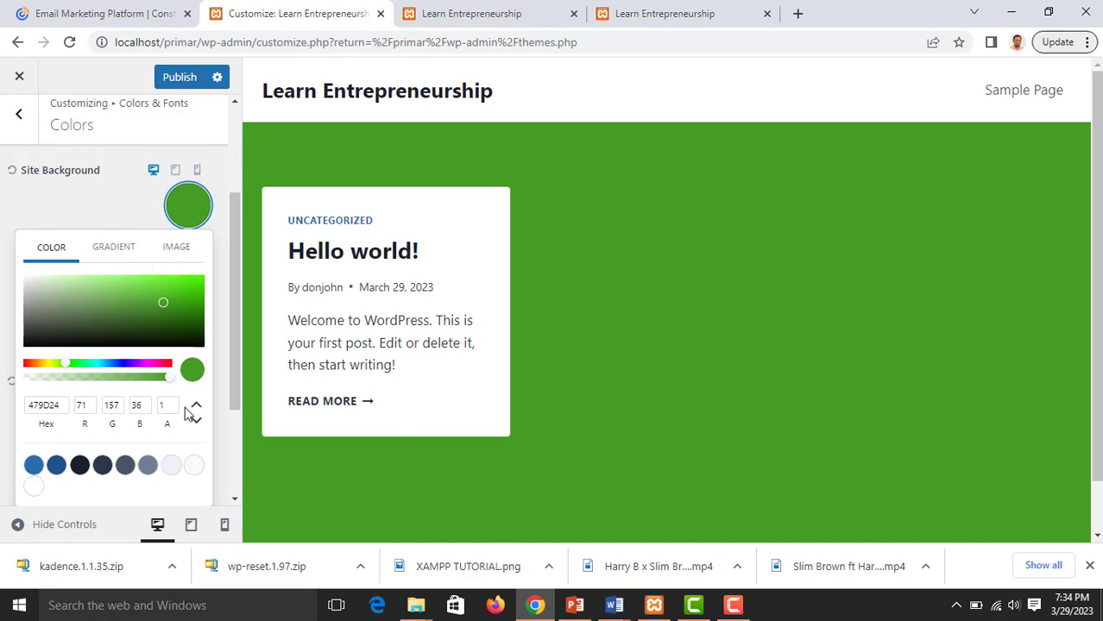
pyautogui.click(195, 466)
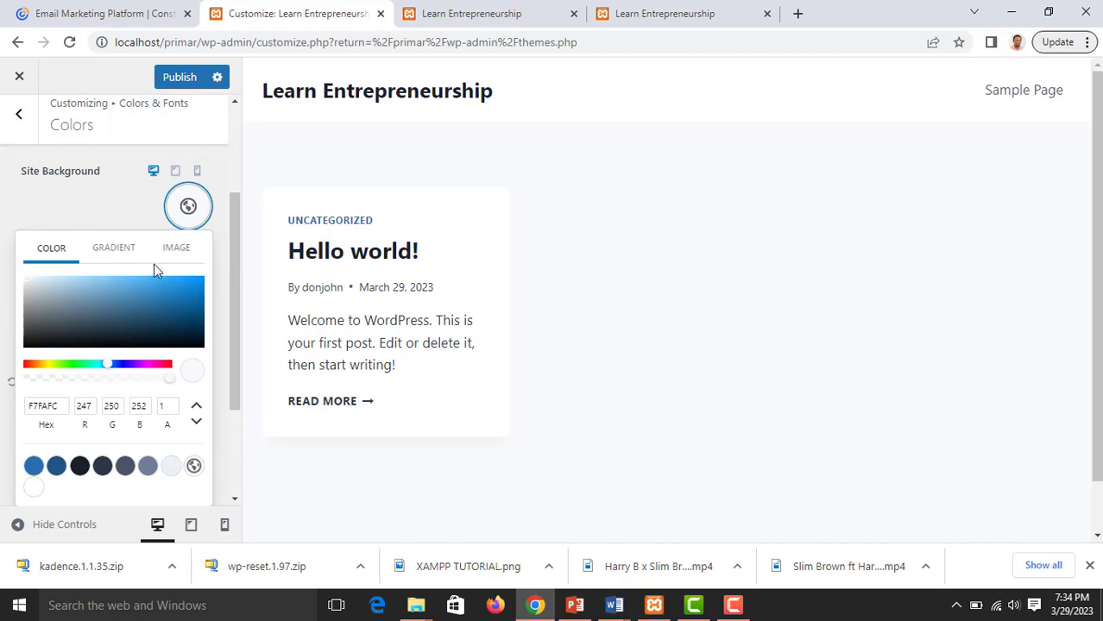
pyautogui.click(112, 208)
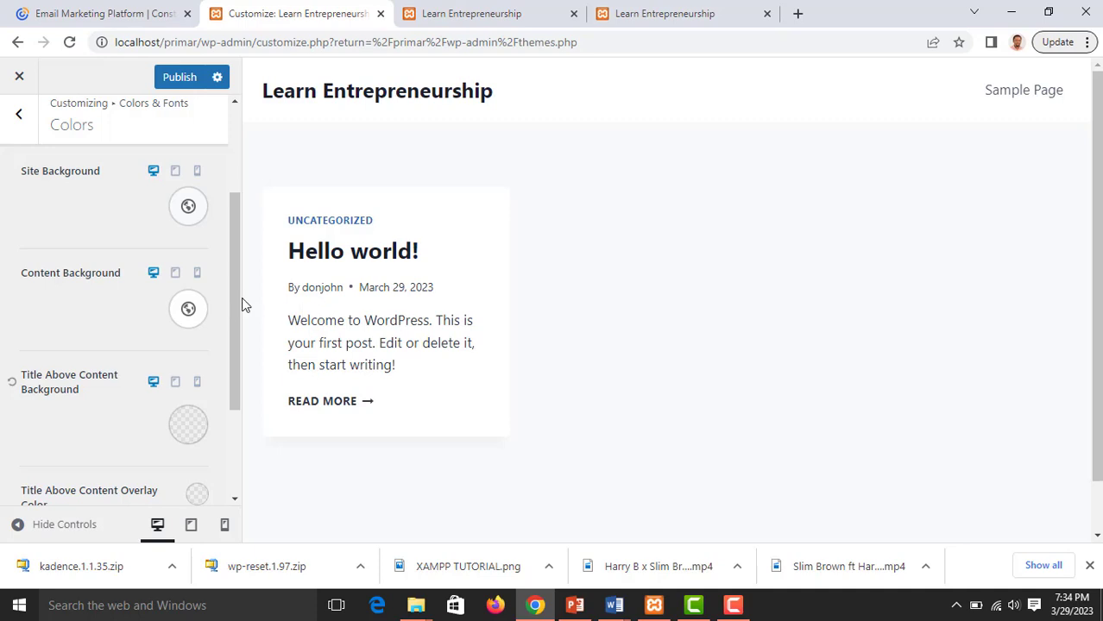
# Try dark red 751919 as the Content Background and settle on the F7FAFC palette color.
pyautogui.click(190, 320)
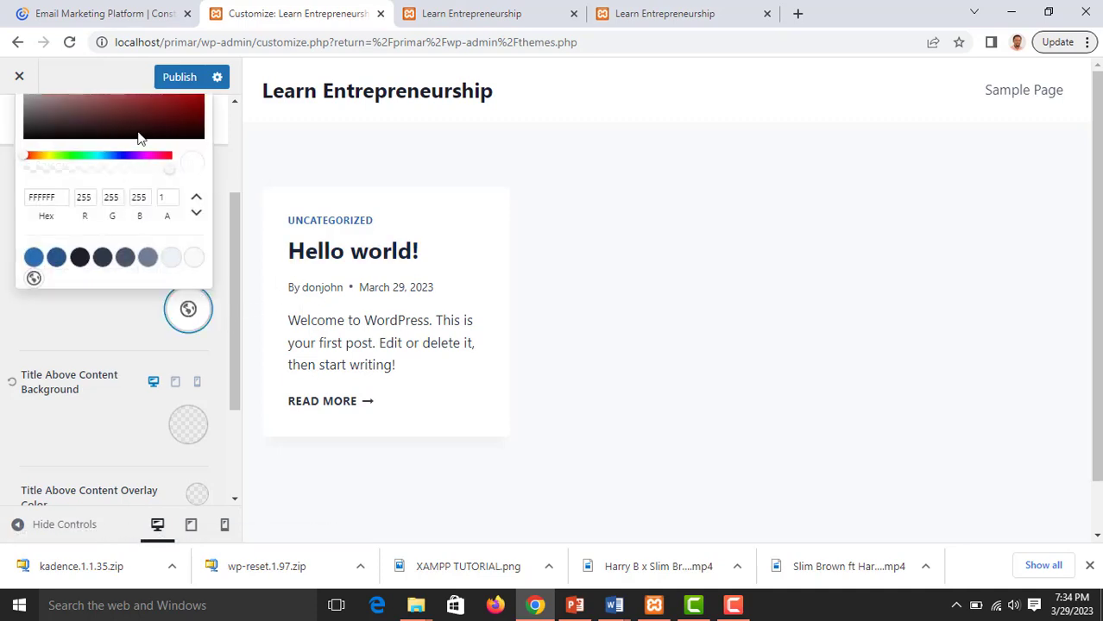
pyautogui.click(166, 106)
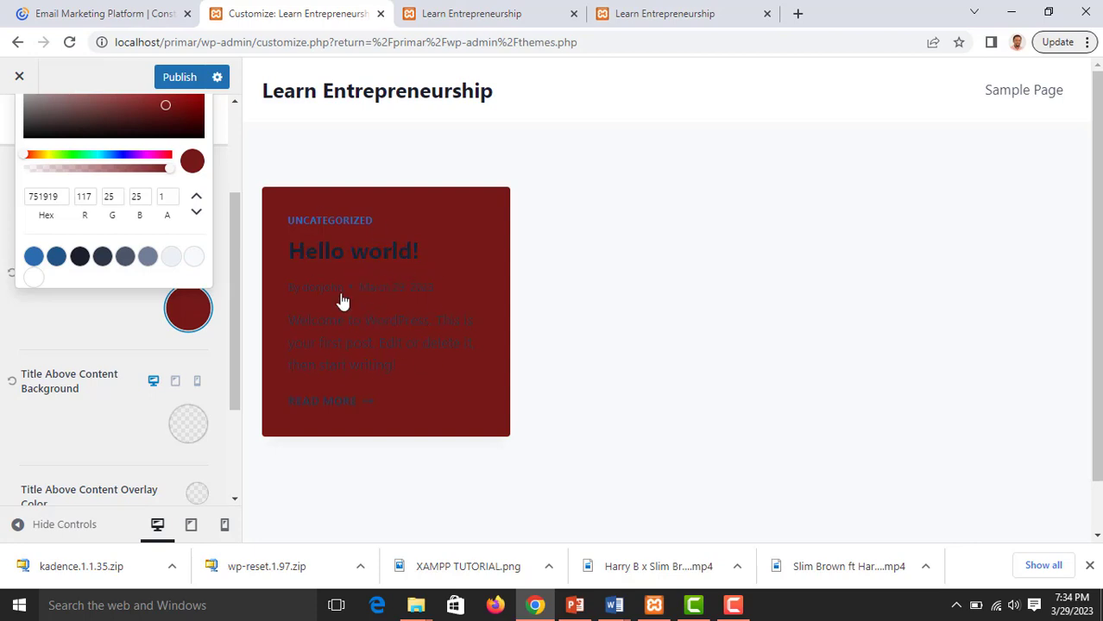
pyautogui.click(193, 259)
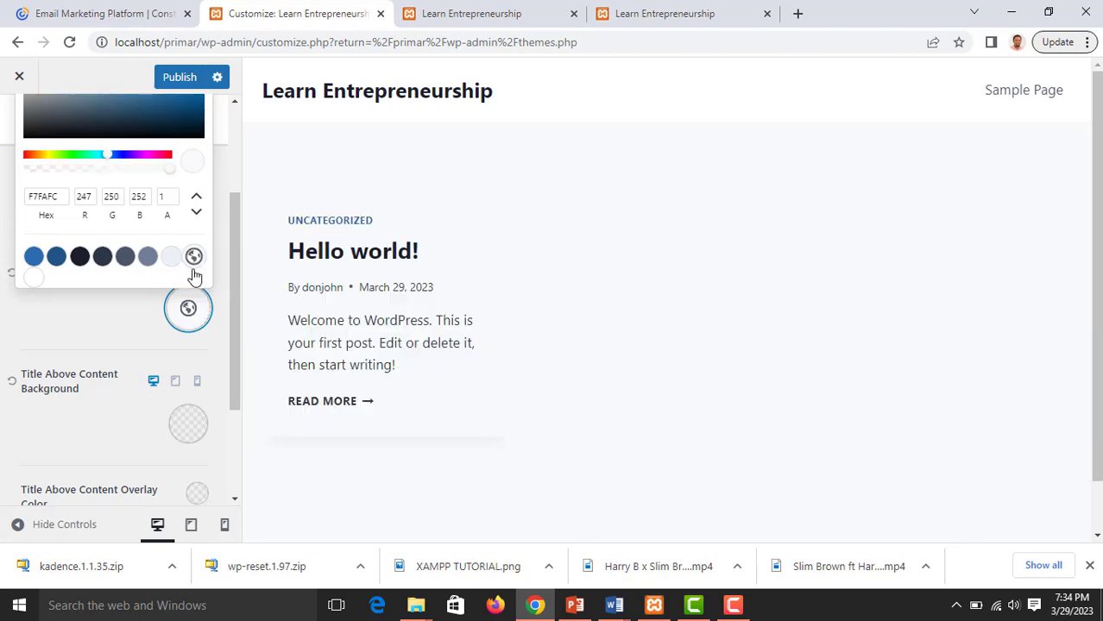
pyautogui.click(145, 323)
# Set the Title Above Content Overlay Color to a custom red.
pyautogui.scroll(-3, 145, 324)
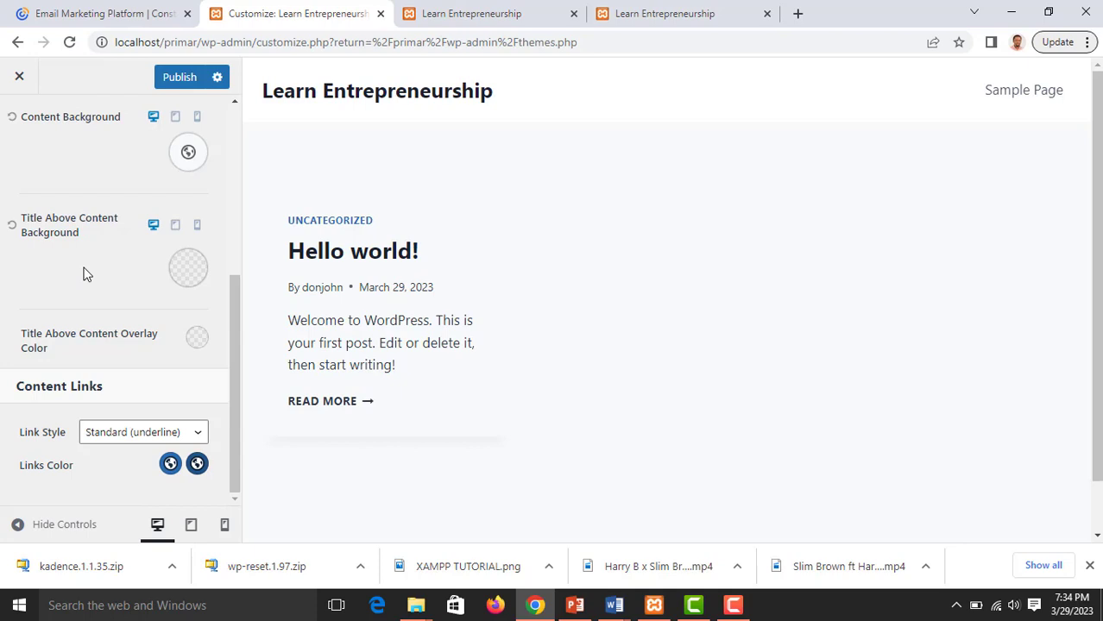
pyautogui.click(197, 338)
pyautogui.click(156, 129)
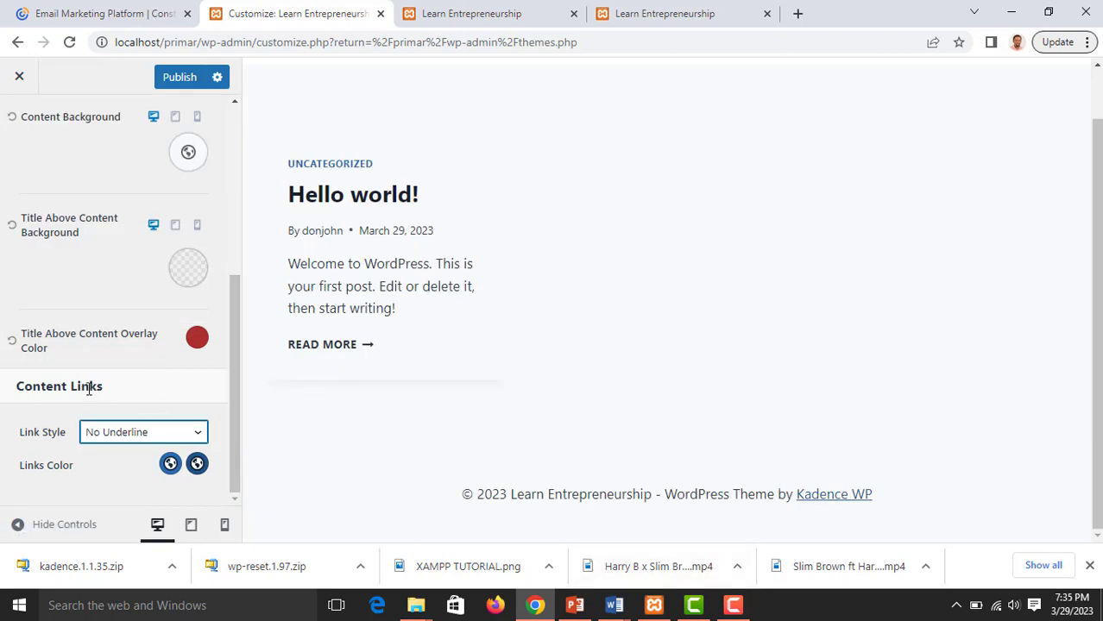
# Try the Standard (underline) link style for the content links and switch back to No Underline.
pyautogui.click(199, 437)
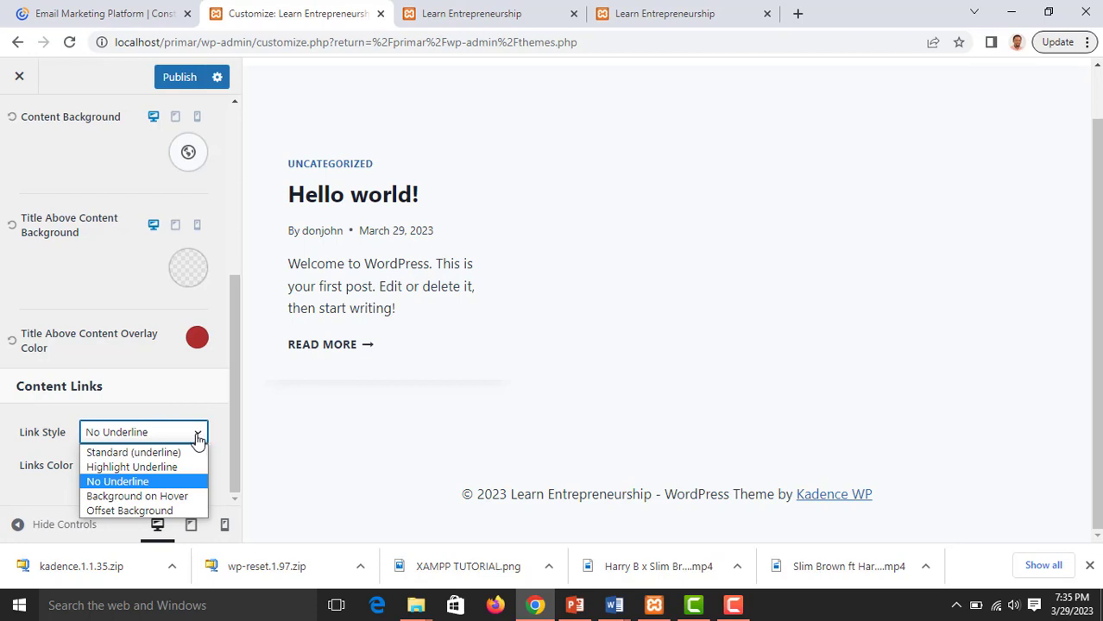
pyautogui.click(183, 454)
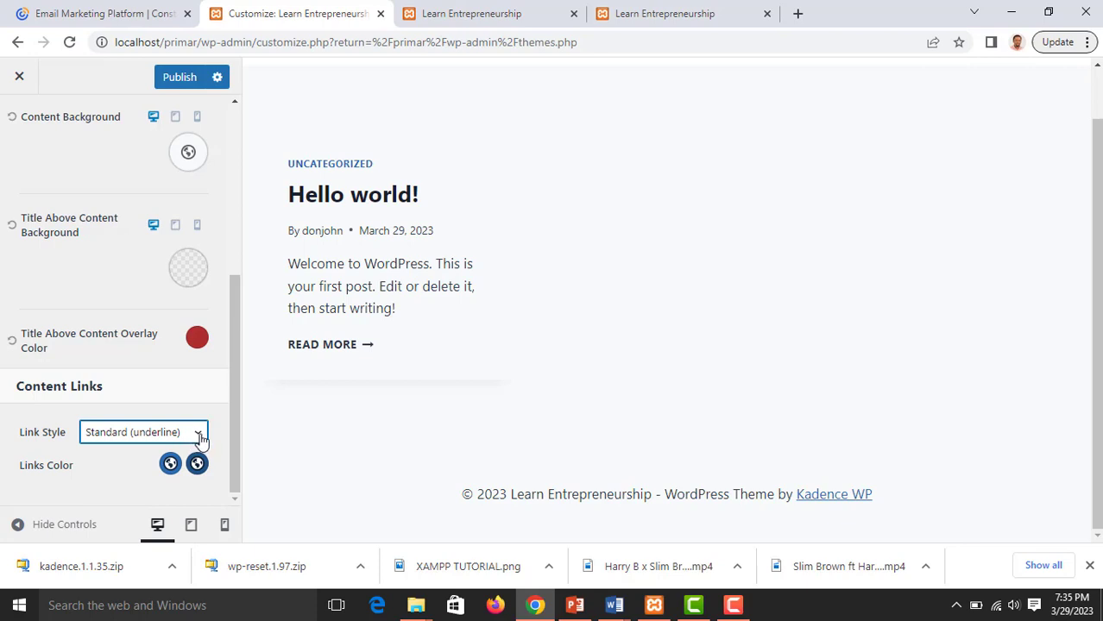
pyautogui.click(197, 436)
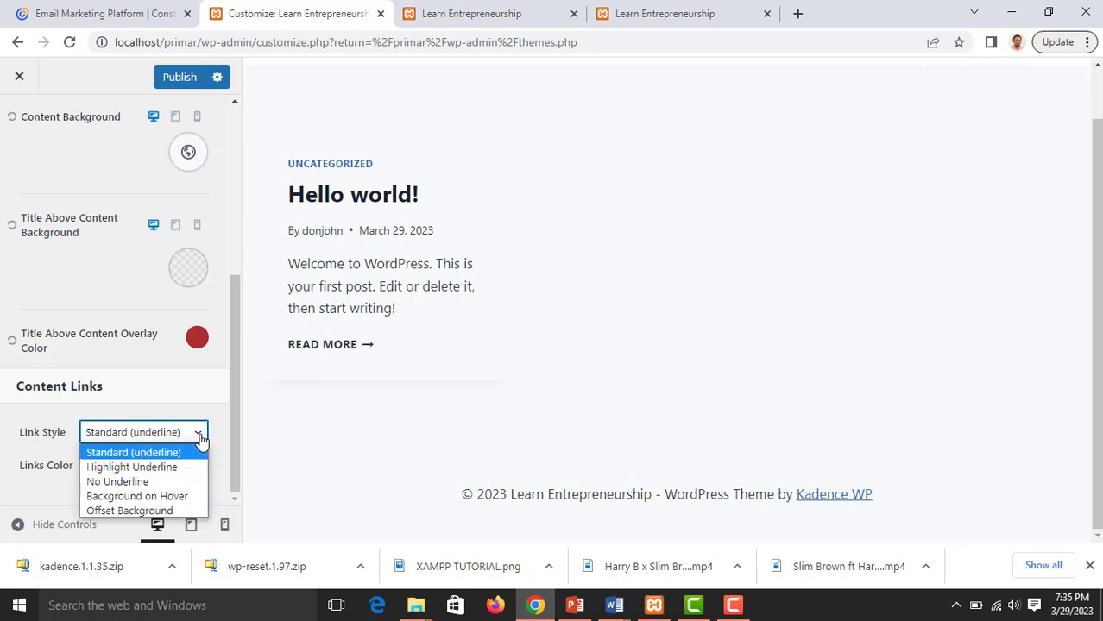
pyautogui.click(172, 481)
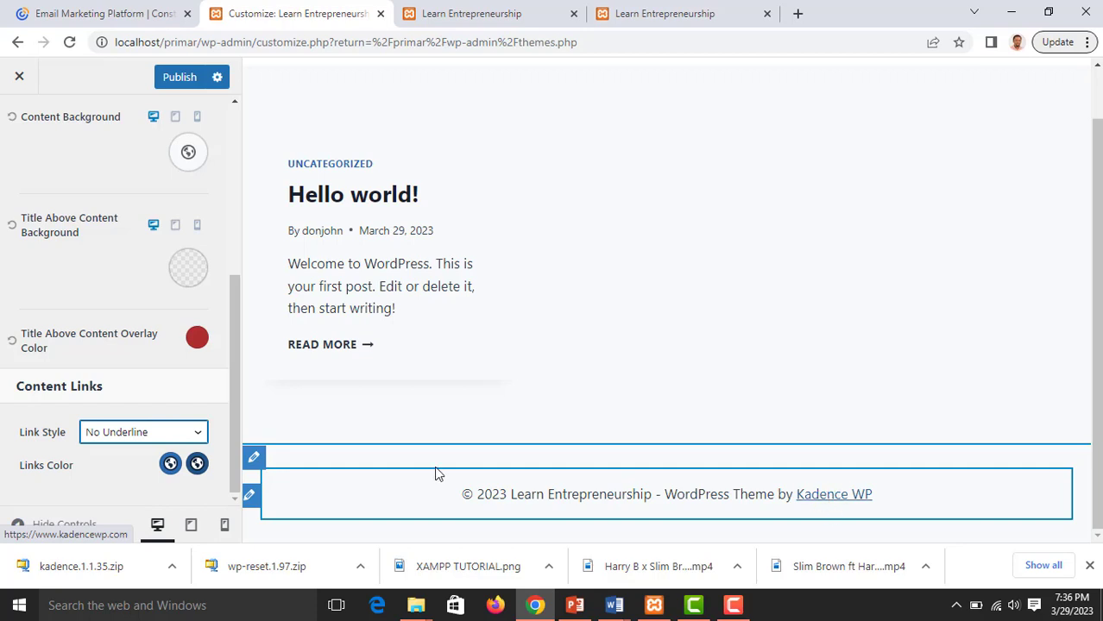
# Inspect the second Links Color setting of the content links without changing it.
pyautogui.click(197, 464)
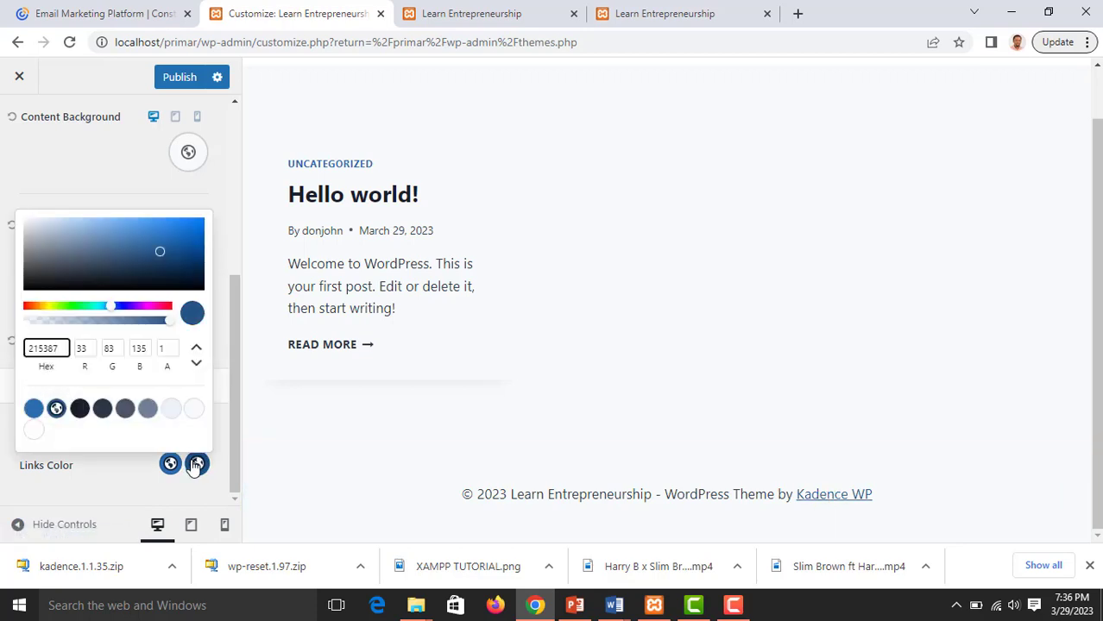
pyautogui.click(144, 489)
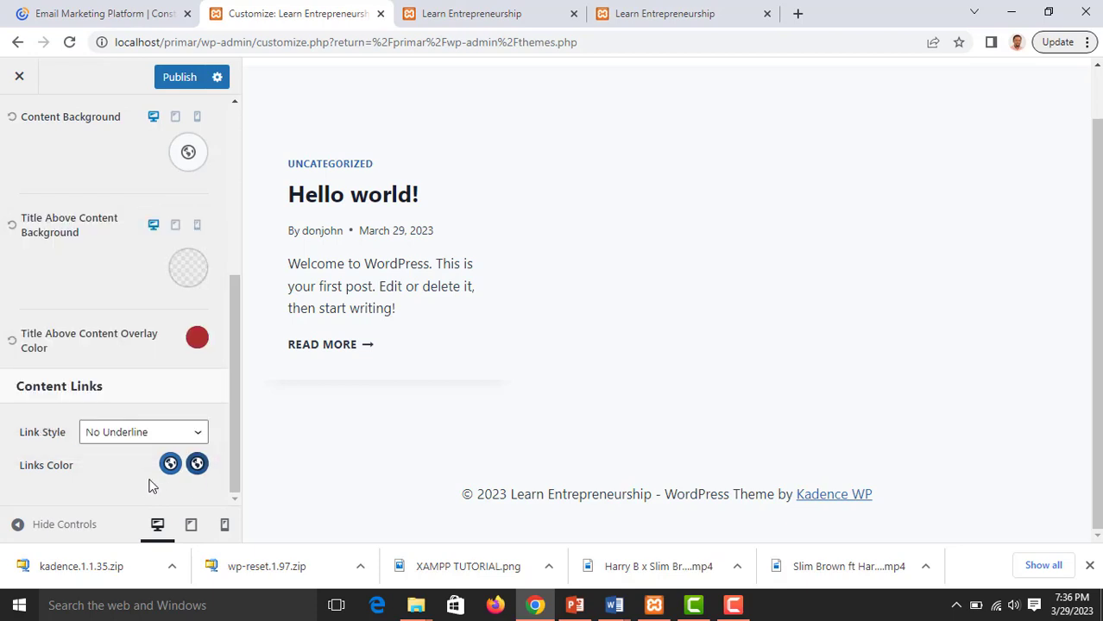
pyautogui.scroll(4, 127, 281)
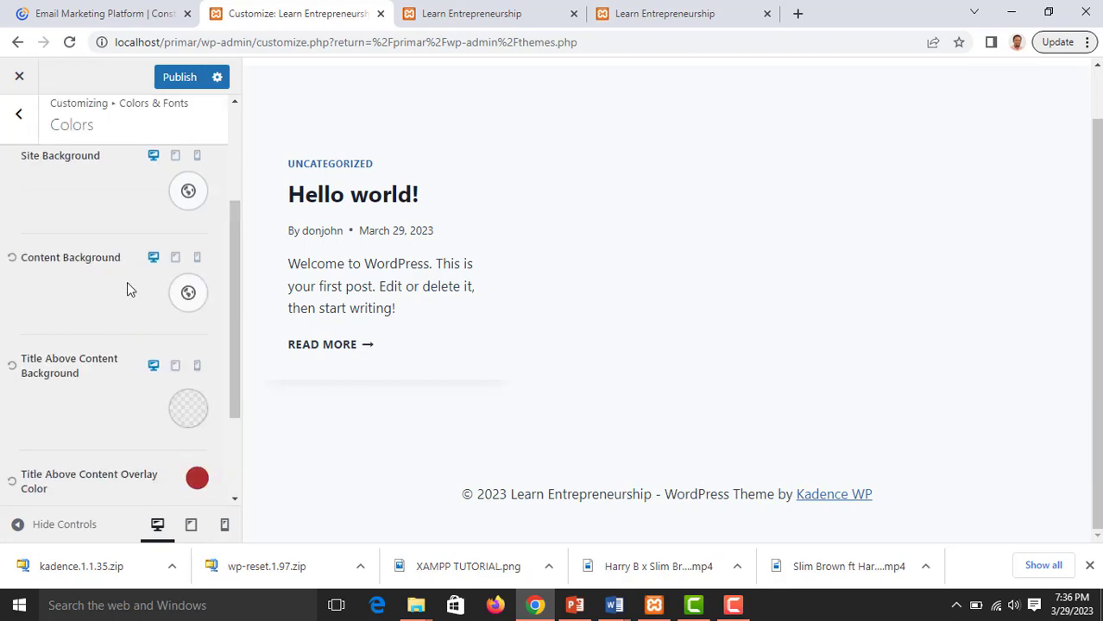
# Open the Buttons settings in Colors & Fonts and review the color, border, font, padding and shadow options.
pyautogui.click(19, 124)
pyautogui.click(120, 221)
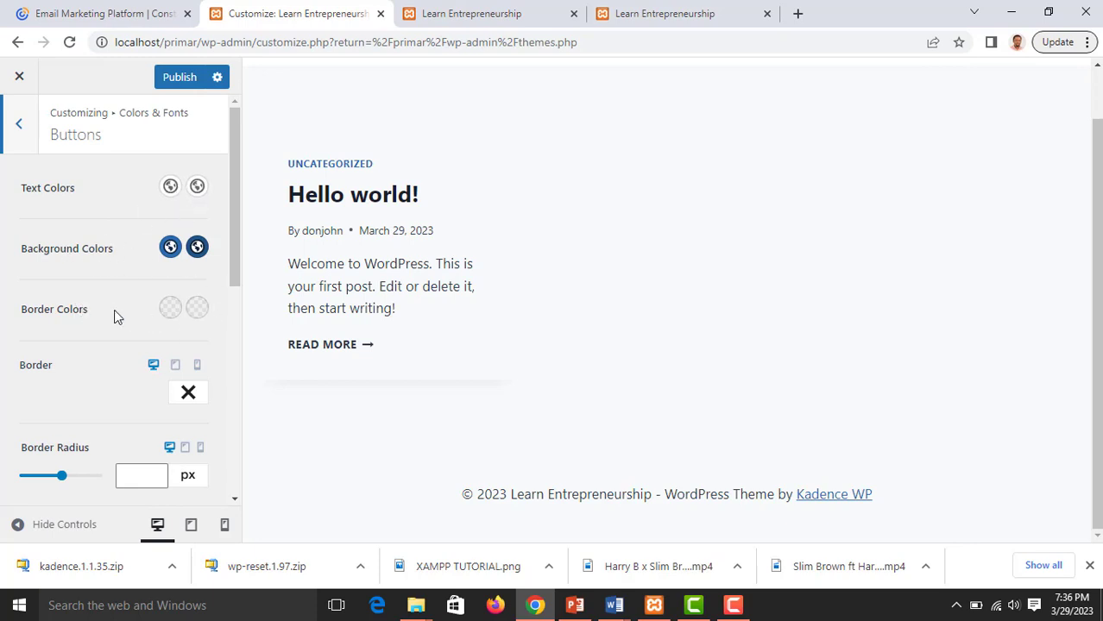
pyautogui.scroll(-5, 118, 331)
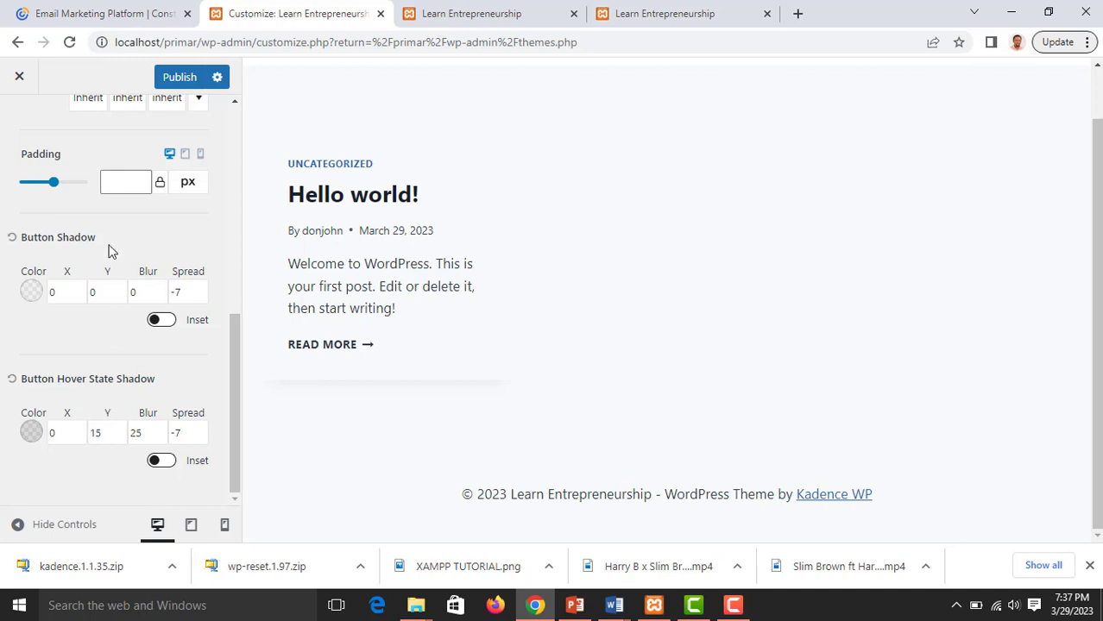
pyautogui.scroll(1, 109, 248)
pyautogui.scroll(4, 108, 248)
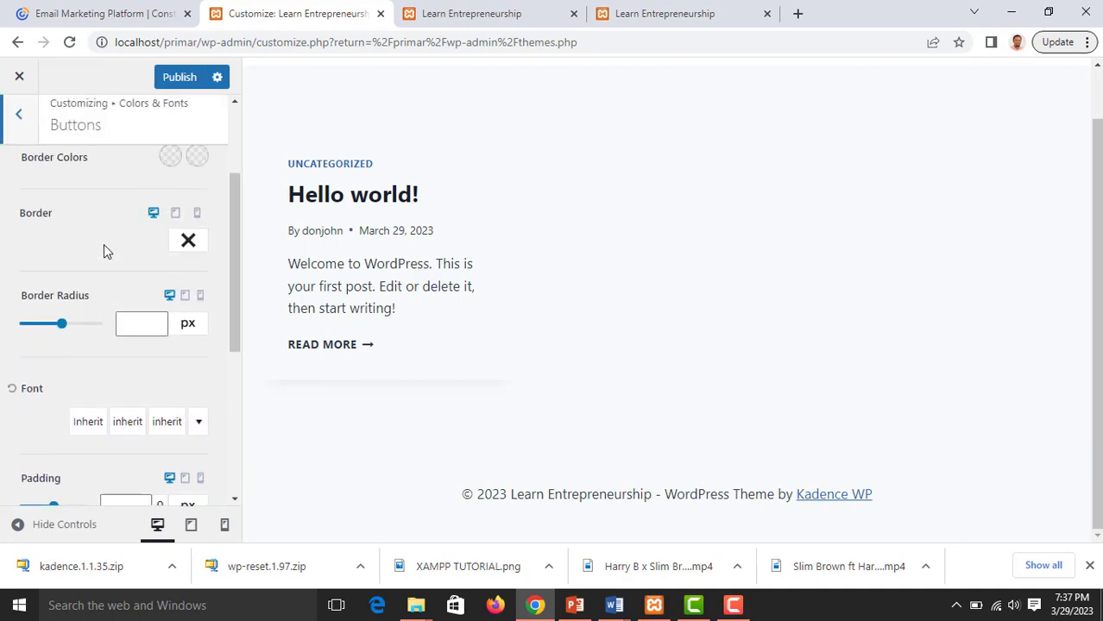
pyautogui.scroll(2, 104, 244)
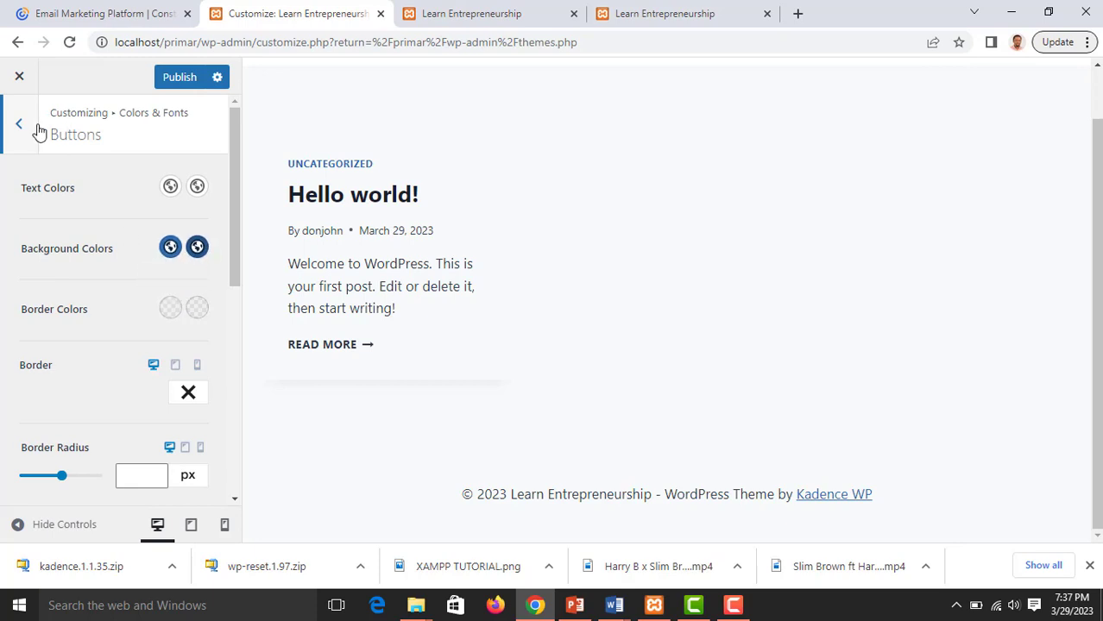
# Open the Typography settings in Colors & Fonts and review the Heading Font Family choices and the H1 to H6 font settings.
pyautogui.click(20, 130)
pyautogui.click(109, 267)
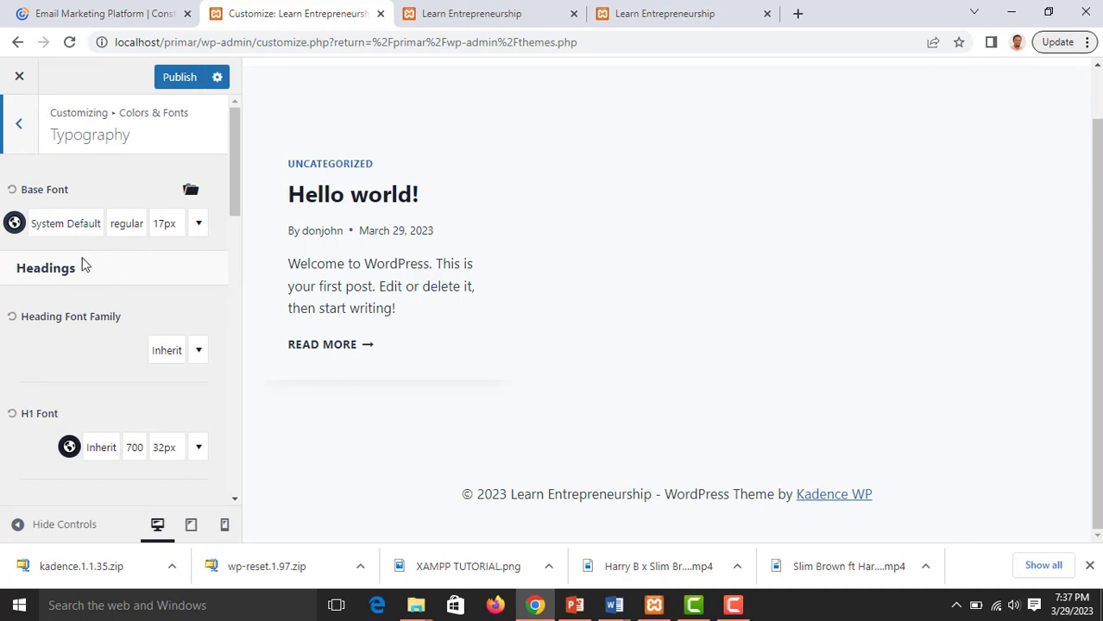
pyautogui.scroll(-1, 76, 280)
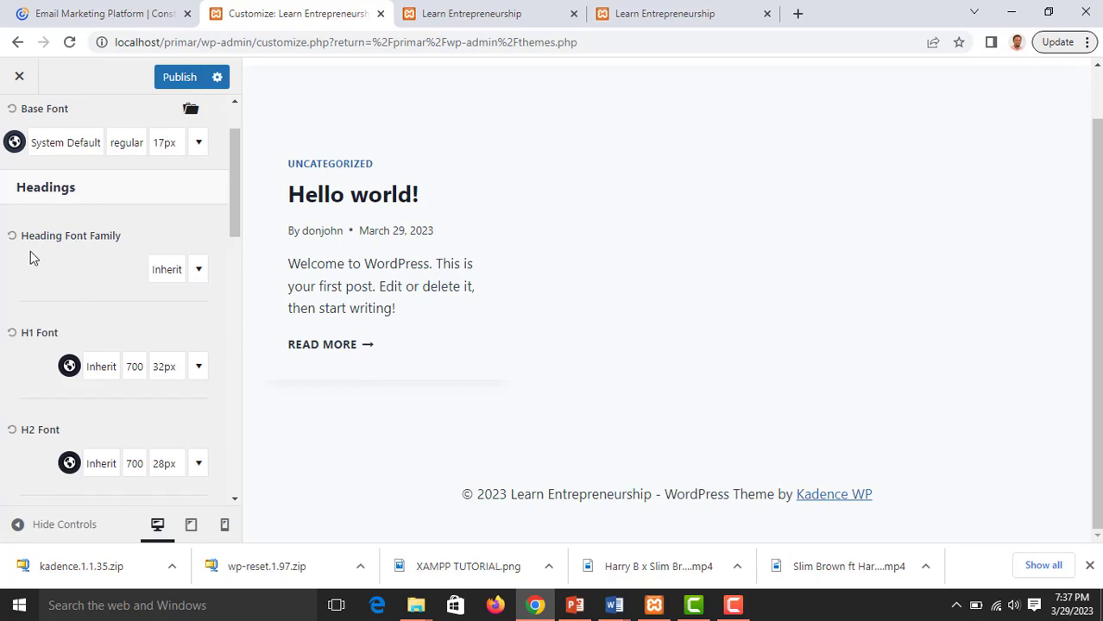
pyautogui.click(168, 274)
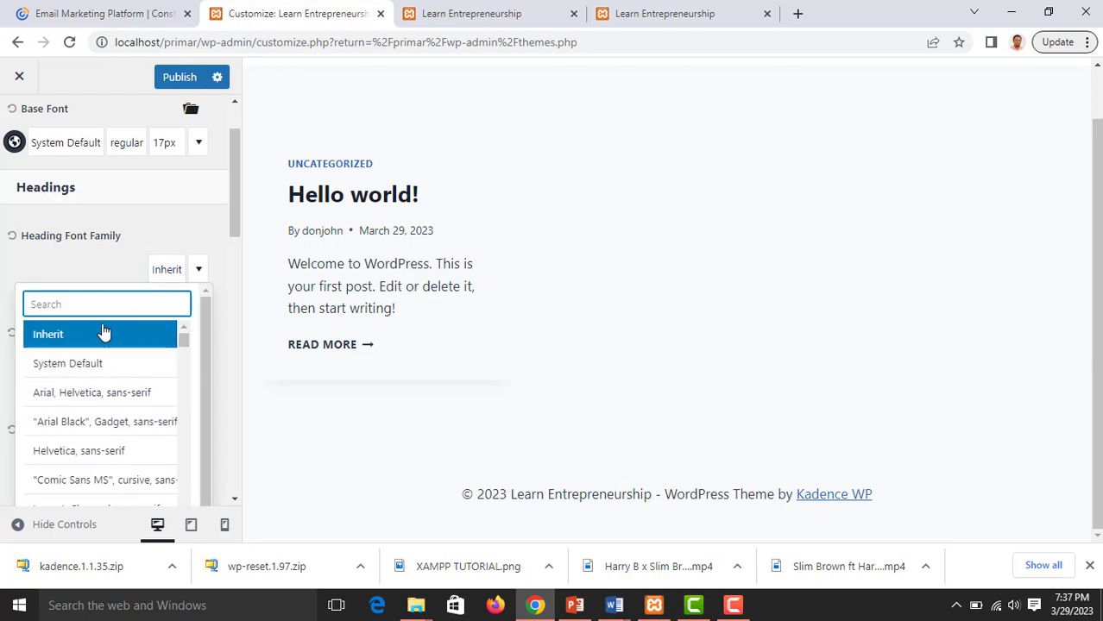
pyautogui.scroll(-10, 81, 428)
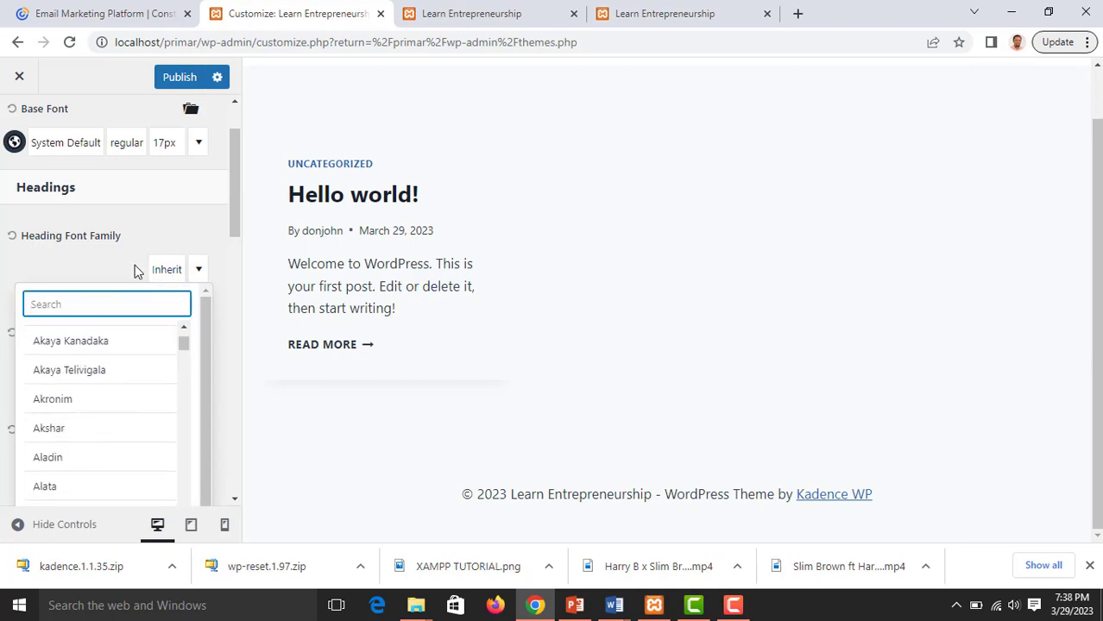
pyautogui.click(158, 229)
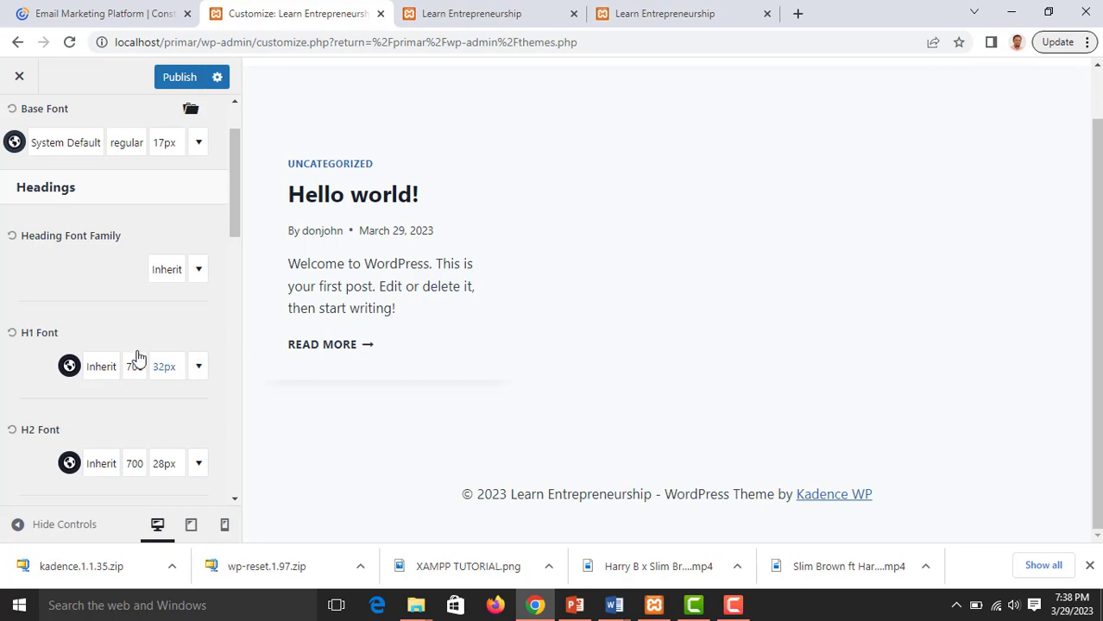
pyautogui.scroll(-5, 133, 354)
pyautogui.scroll(-1, 131, 347)
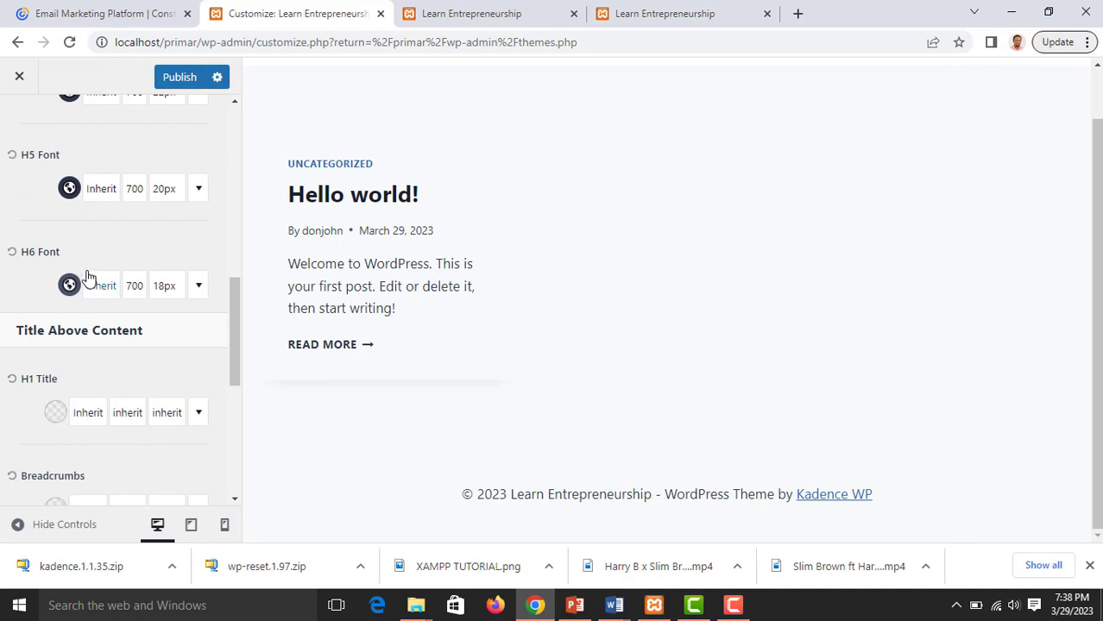
pyautogui.scroll(5, 145, 255)
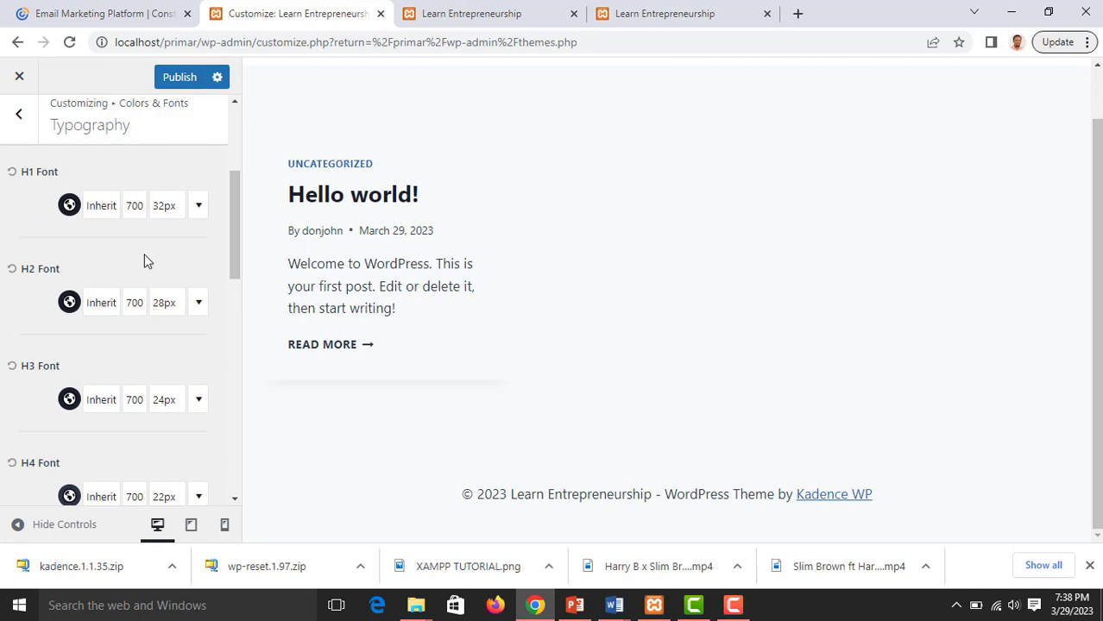
# Leave Colors & Fonts and open the Logo settings of the Header.
pyautogui.click(19, 115)
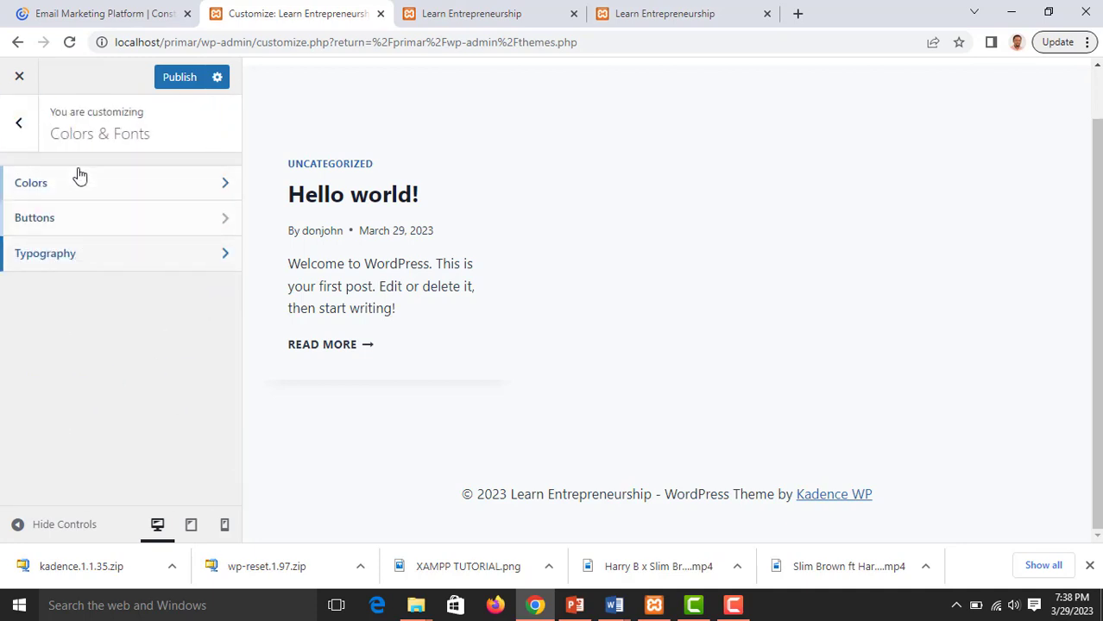
pyautogui.click(18, 123)
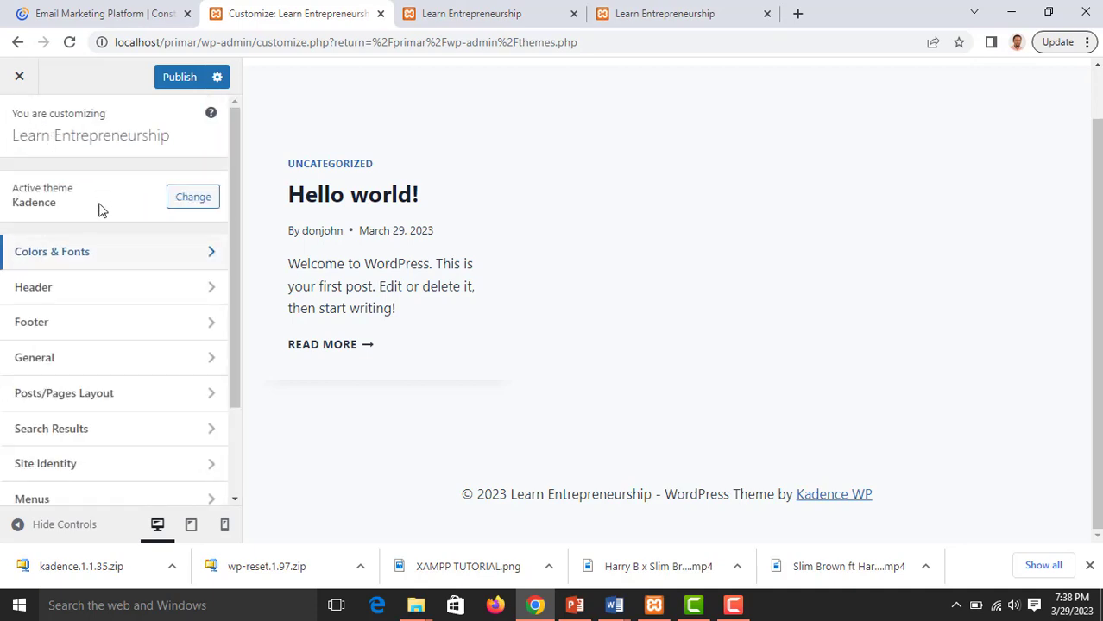
pyautogui.click(88, 291)
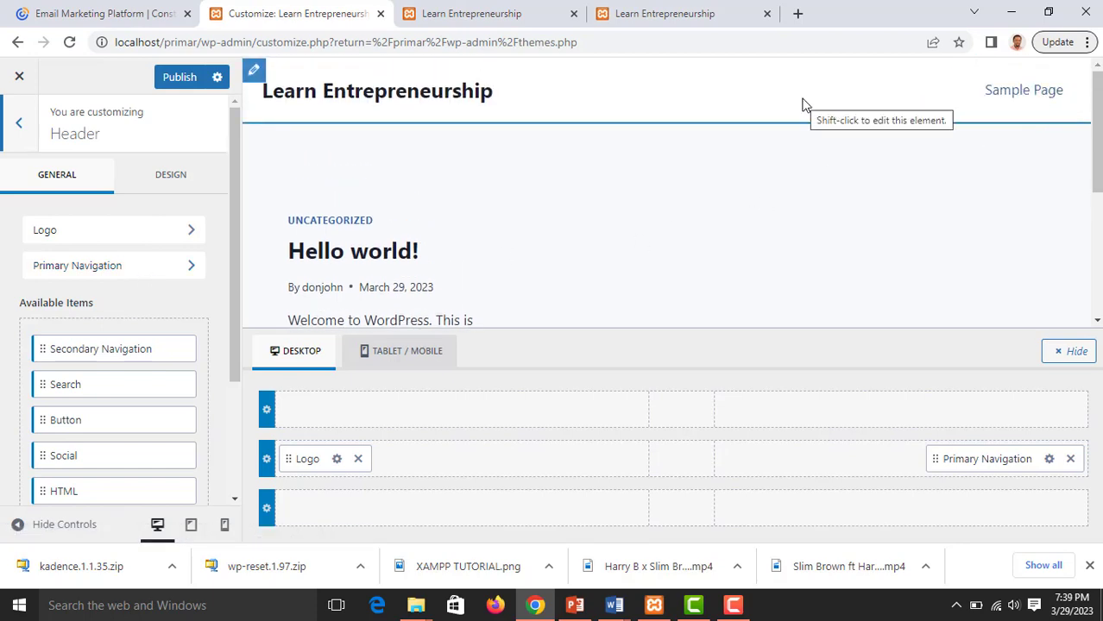
pyautogui.click(153, 233)
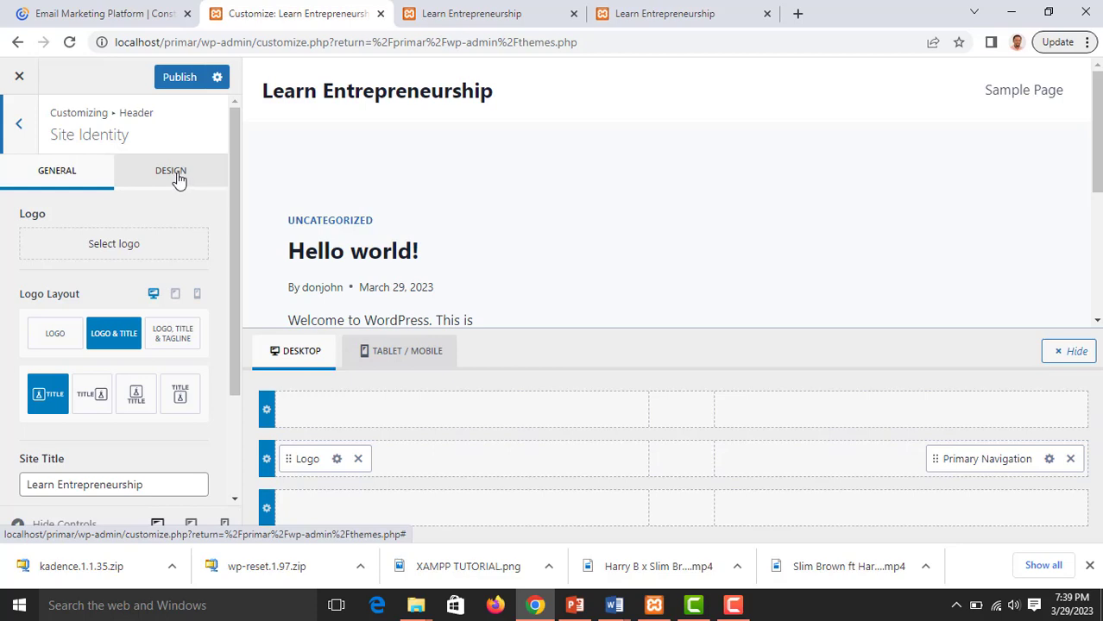
# Upload the image "Primer tutor official logo croped" from the Pictures folder for the site logo.
pyautogui.click(130, 246)
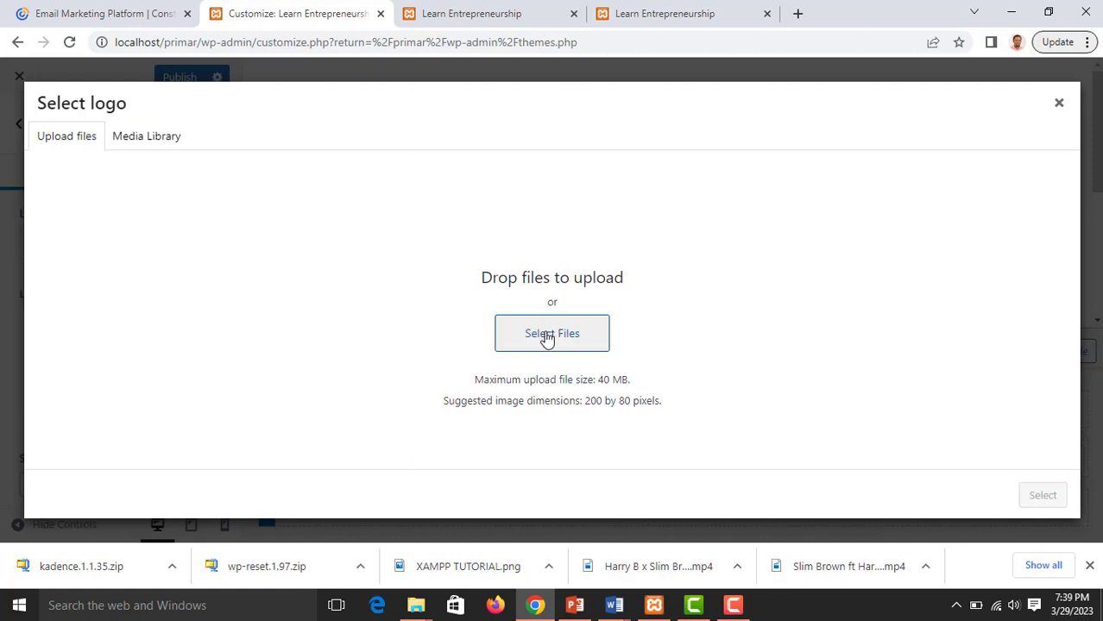
pyautogui.click(546, 337)
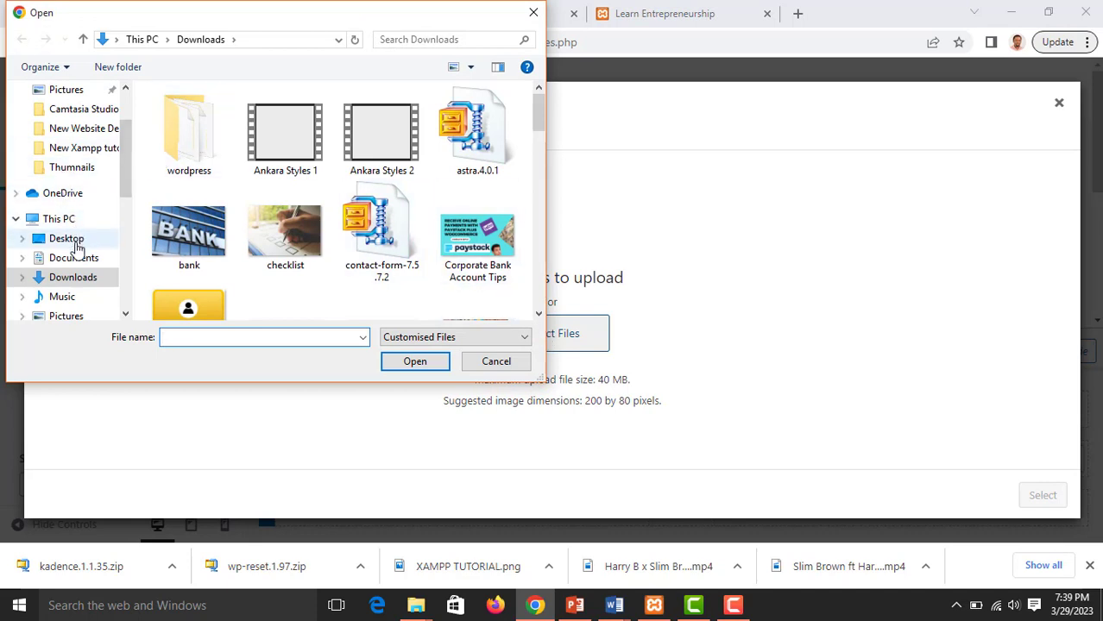
pyautogui.click(67, 316)
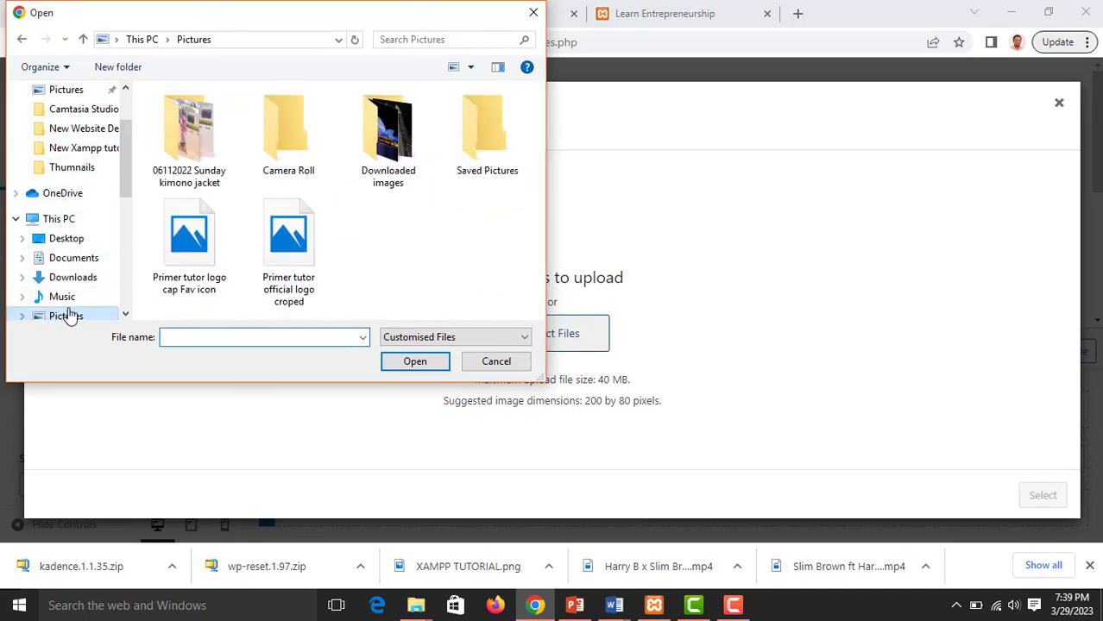
pyautogui.click(312, 251)
pyautogui.click(413, 363)
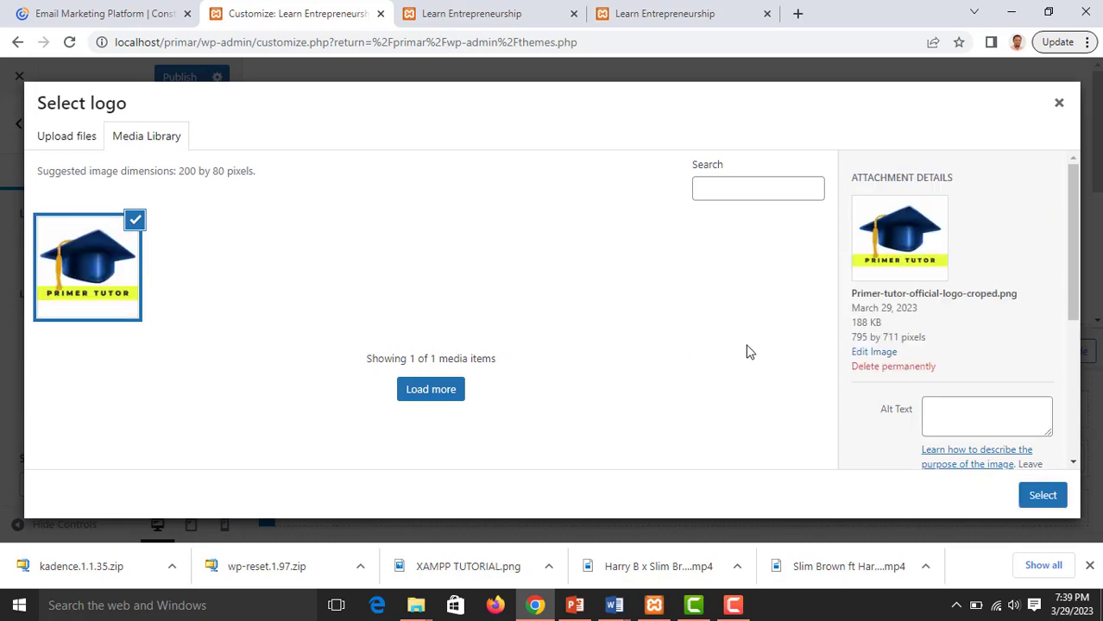
# Give the uploaded image the alt text "Logo" and apply it as the site logo without cropping.
pyautogui.click(954, 412)
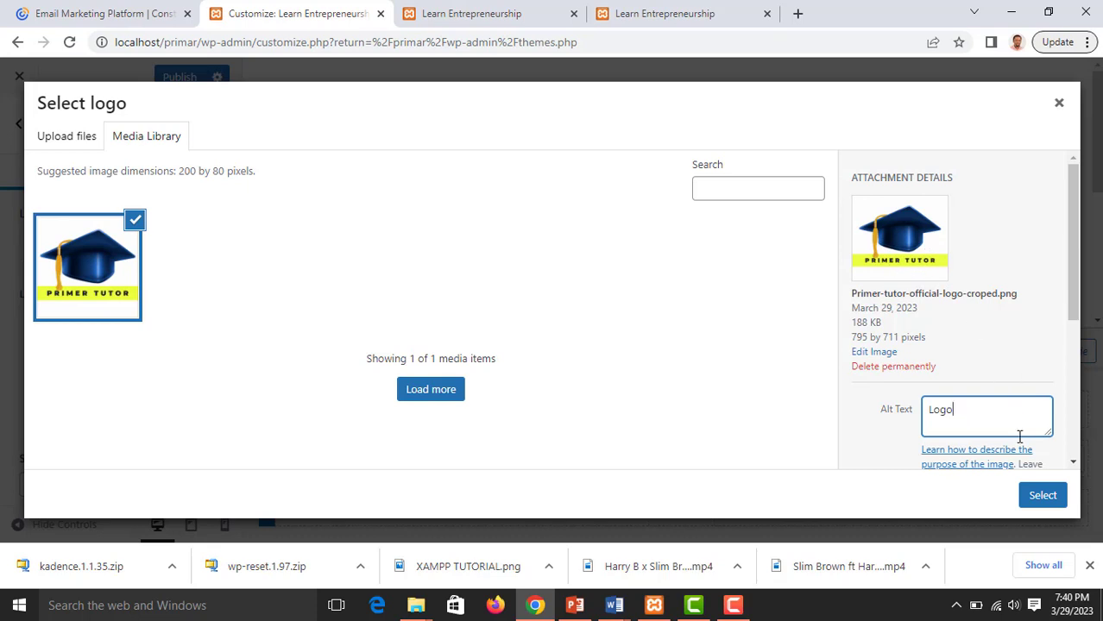
pyautogui.click(1042, 494)
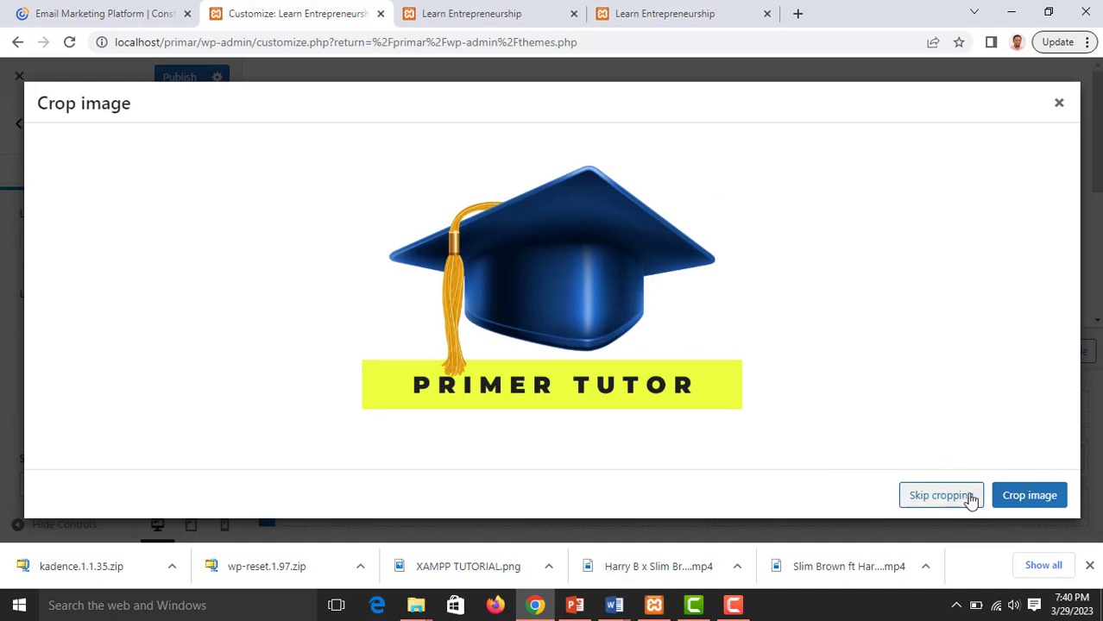
pyautogui.click(1024, 500)
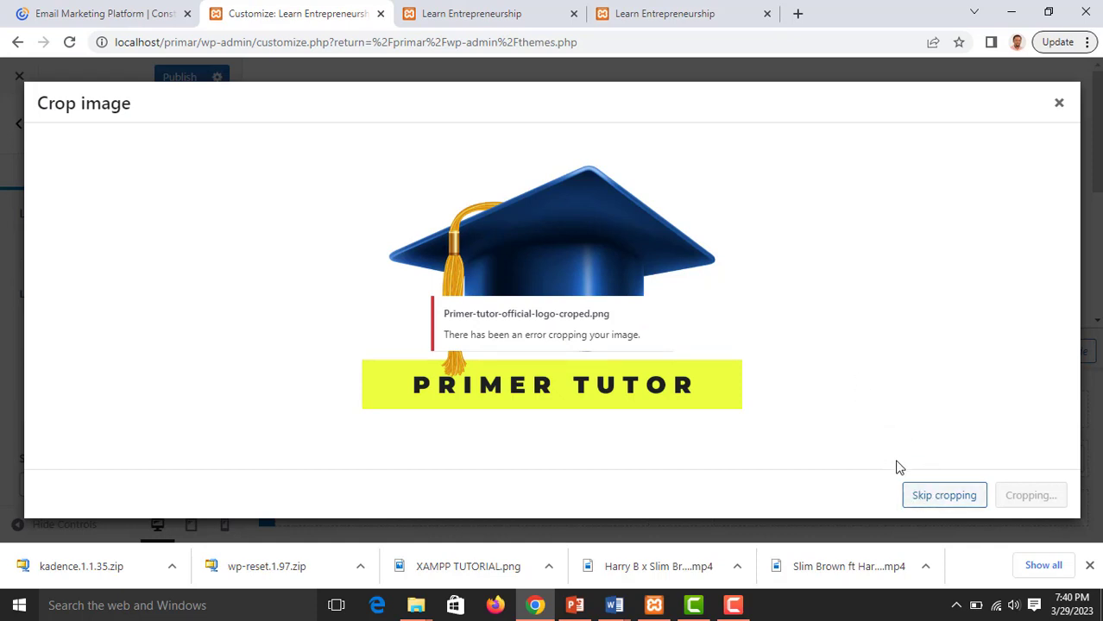
pyautogui.click(930, 495)
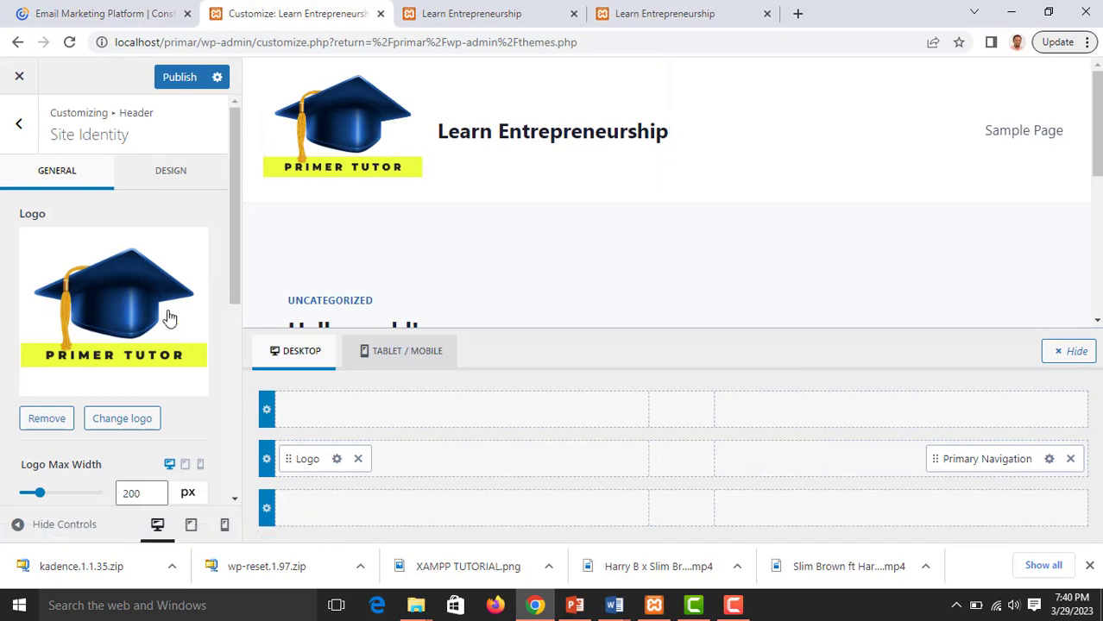
# Try a Logo Max Width of 55 px together with the Logo-only layout.
pyautogui.scroll(-1, 61, 493)
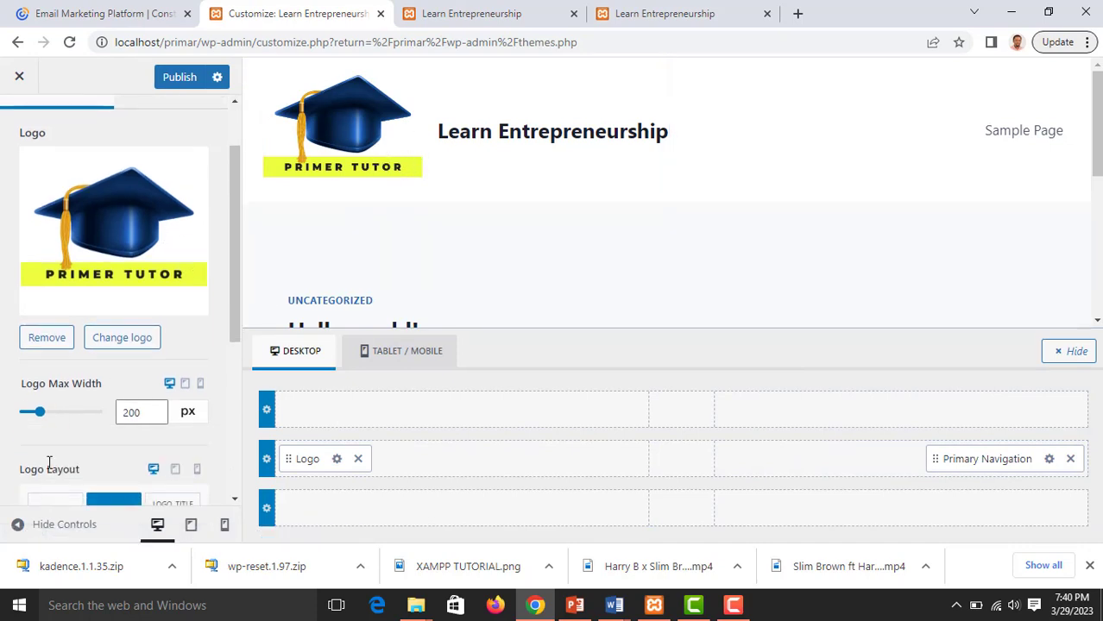
pyautogui.moveTo(42, 420); pyautogui.dragTo(31, 421)
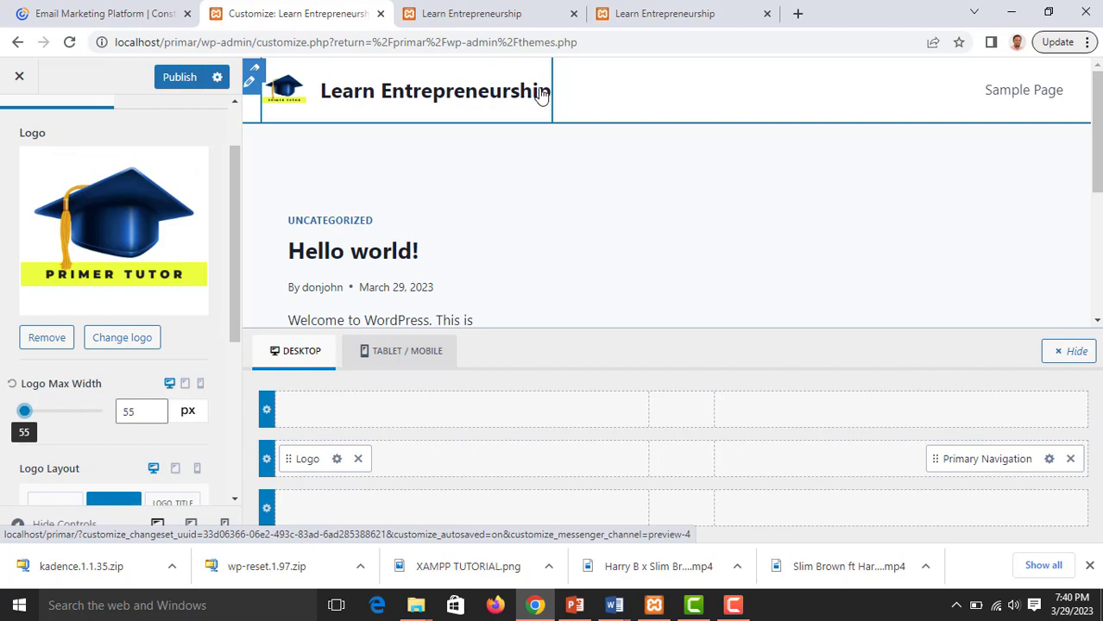
pyautogui.scroll(-3, 95, 317)
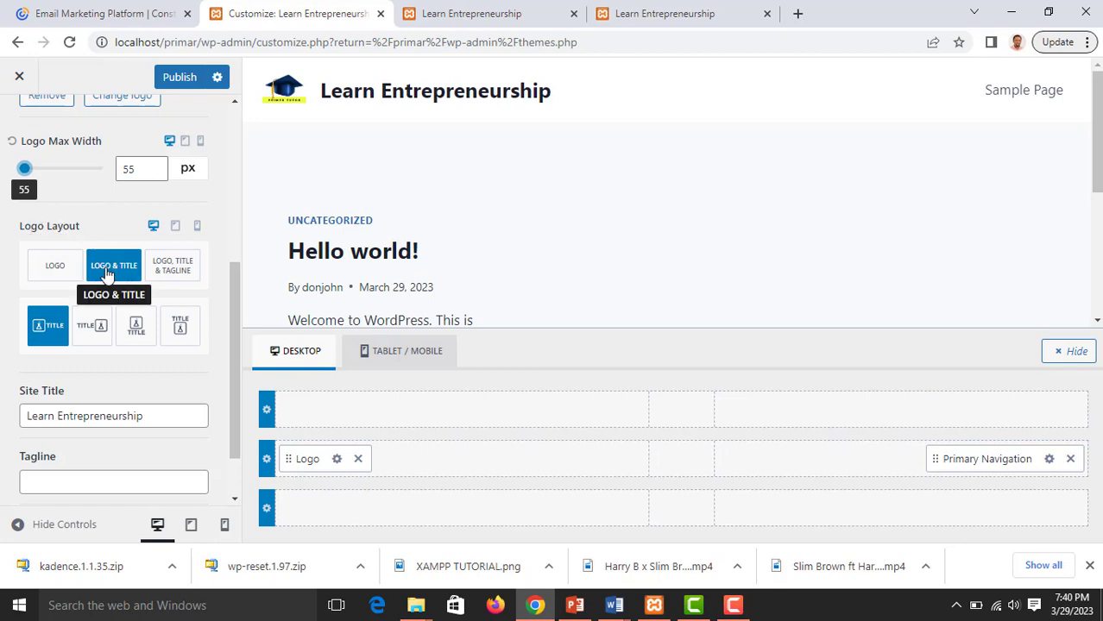
pyautogui.click(58, 273)
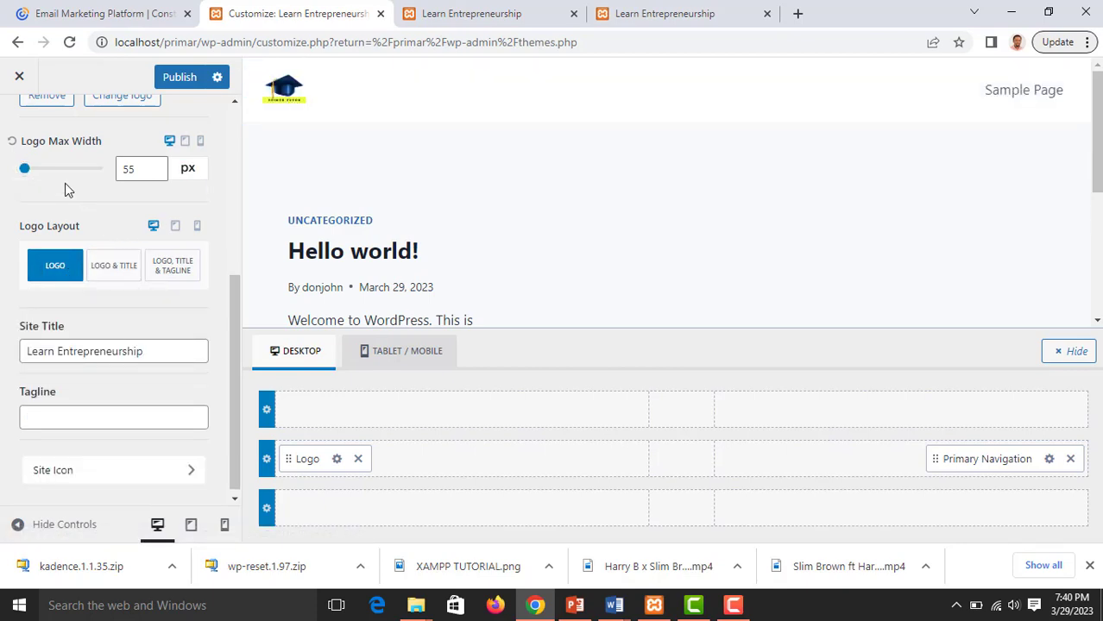
# Set the Logo Max Width to 74 px and the Logo Layout to Logo, Title & Tagline.
pyautogui.moveTo(24, 173); pyautogui.dragTo(32, 173)
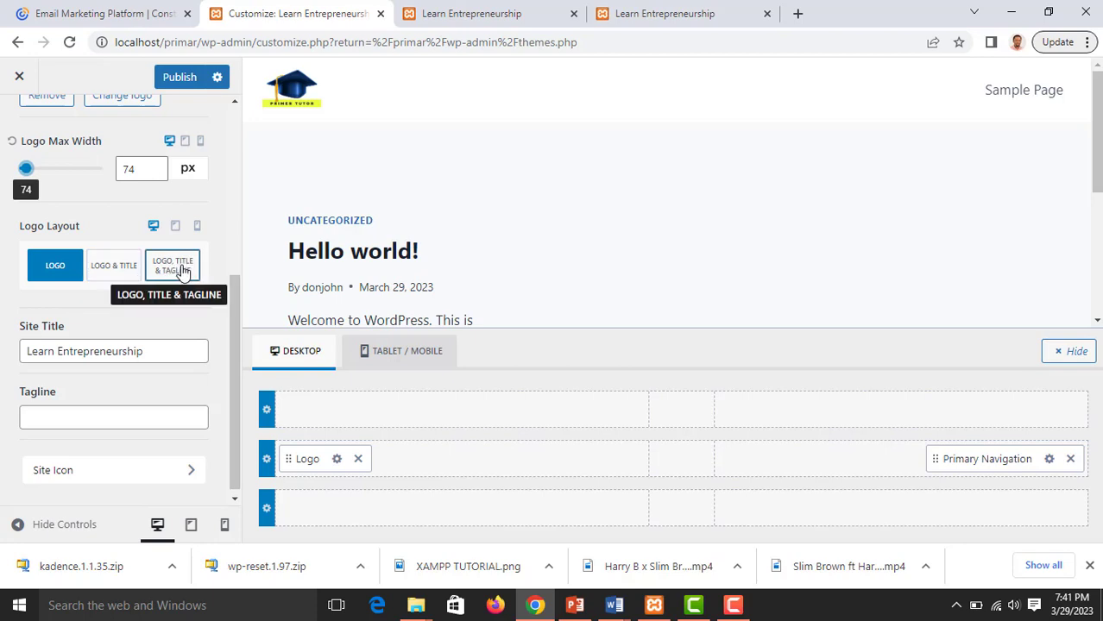
pyautogui.click(175, 270)
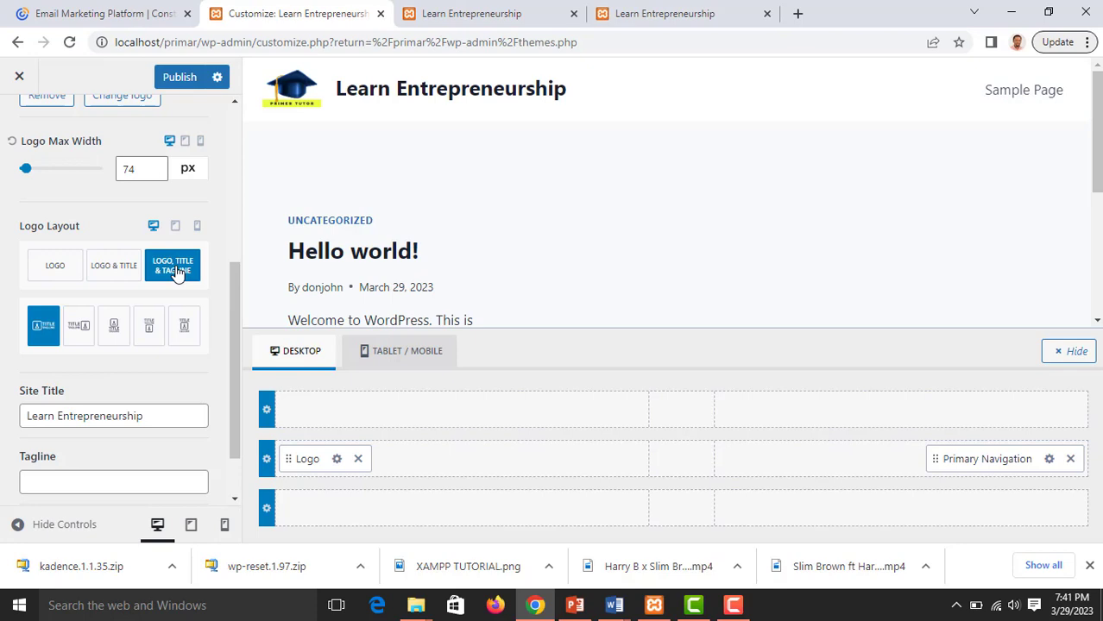
# Try the other Logo, Title & Tagline arrangements and settle on the one with the title above the logo and the tagline below.
pyautogui.scroll(-1, 175, 270)
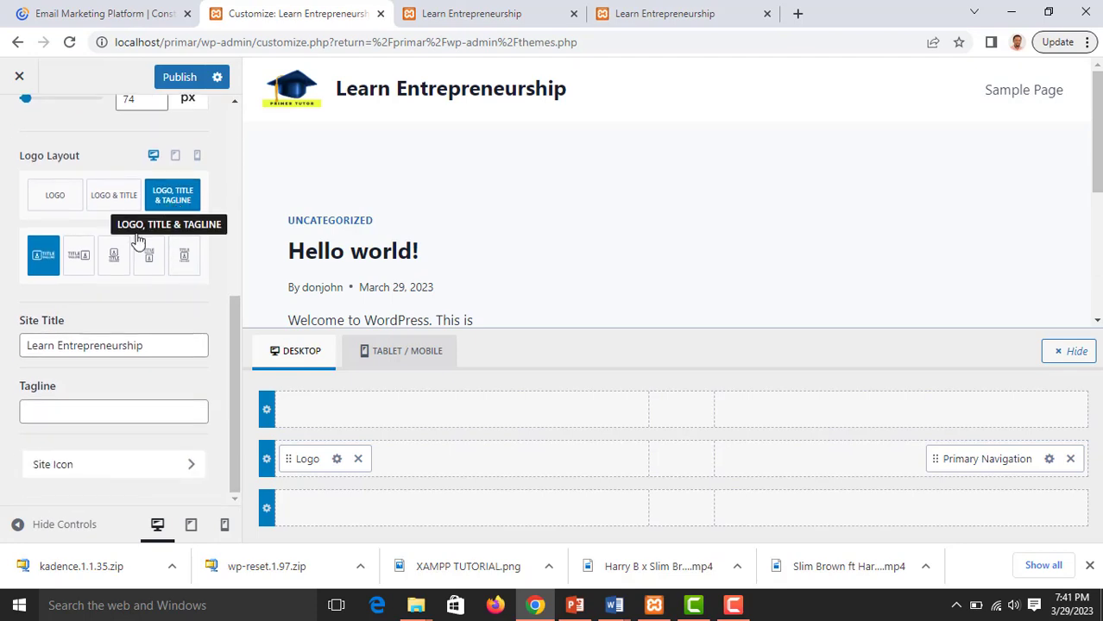
pyautogui.click(77, 268)
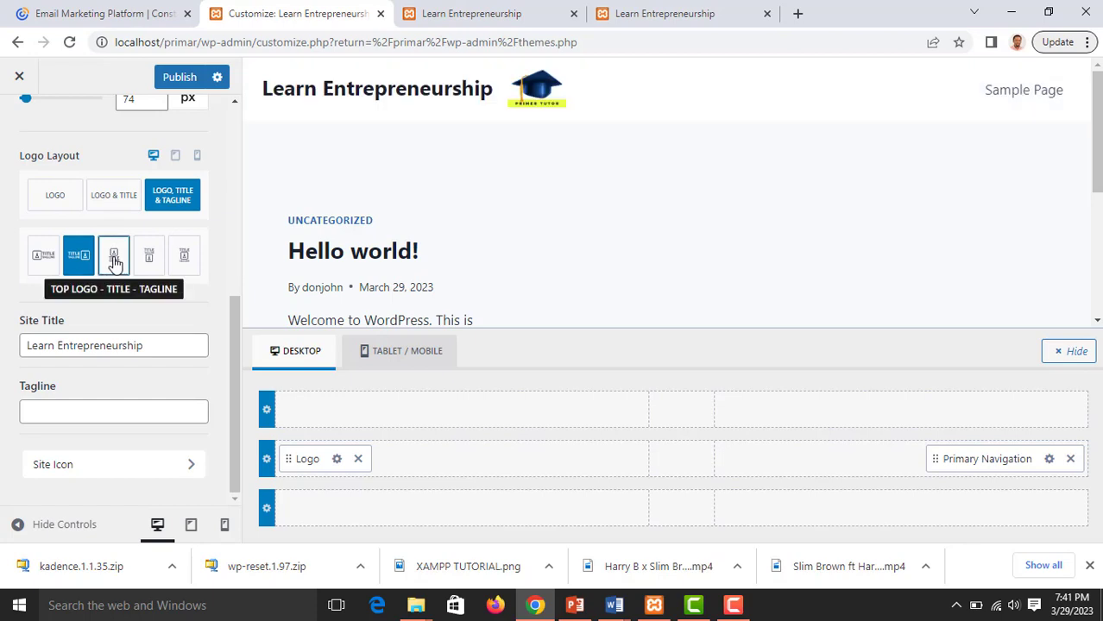
pyautogui.click(114, 261)
pyautogui.click(155, 268)
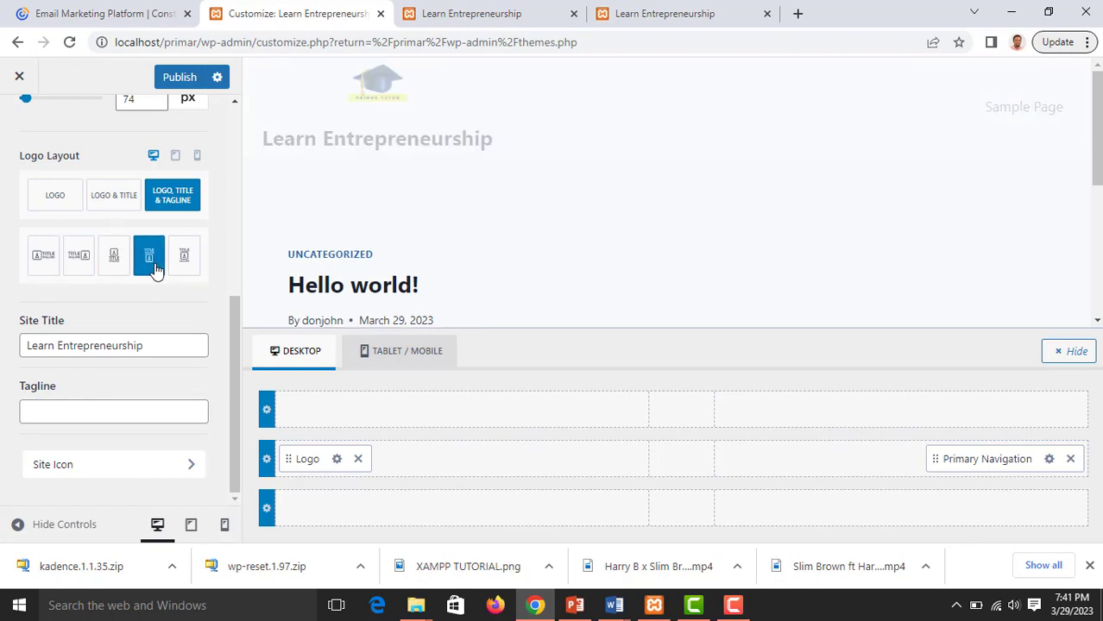
pyautogui.click(189, 268)
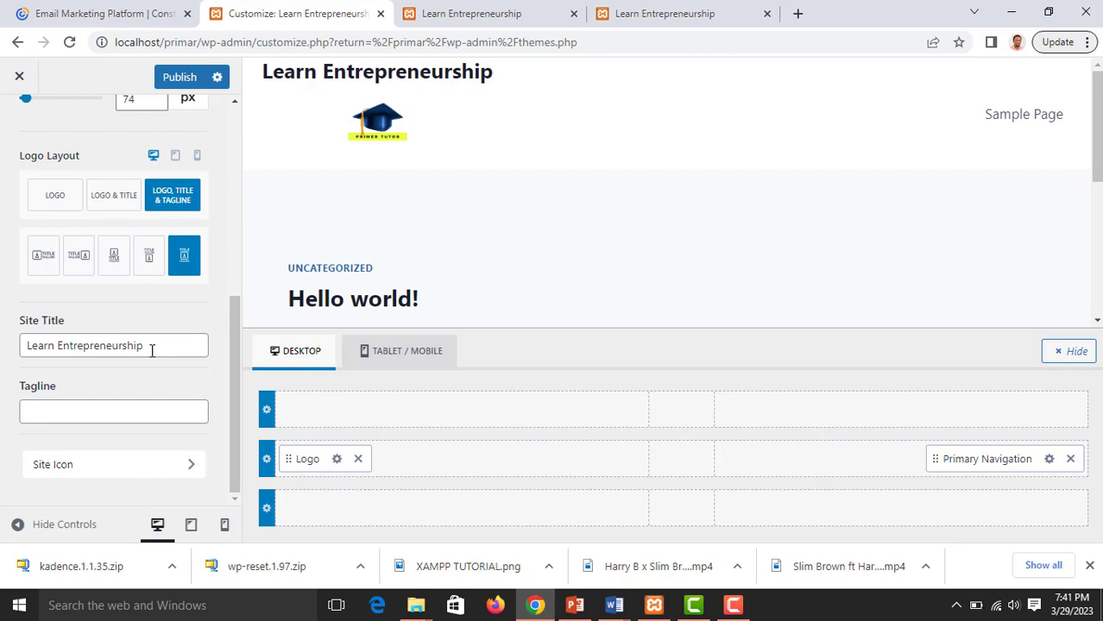
# Move the text "Learn Entrepreneurship" from the Site Title to the Tagline.
pyautogui.click(113, 413)
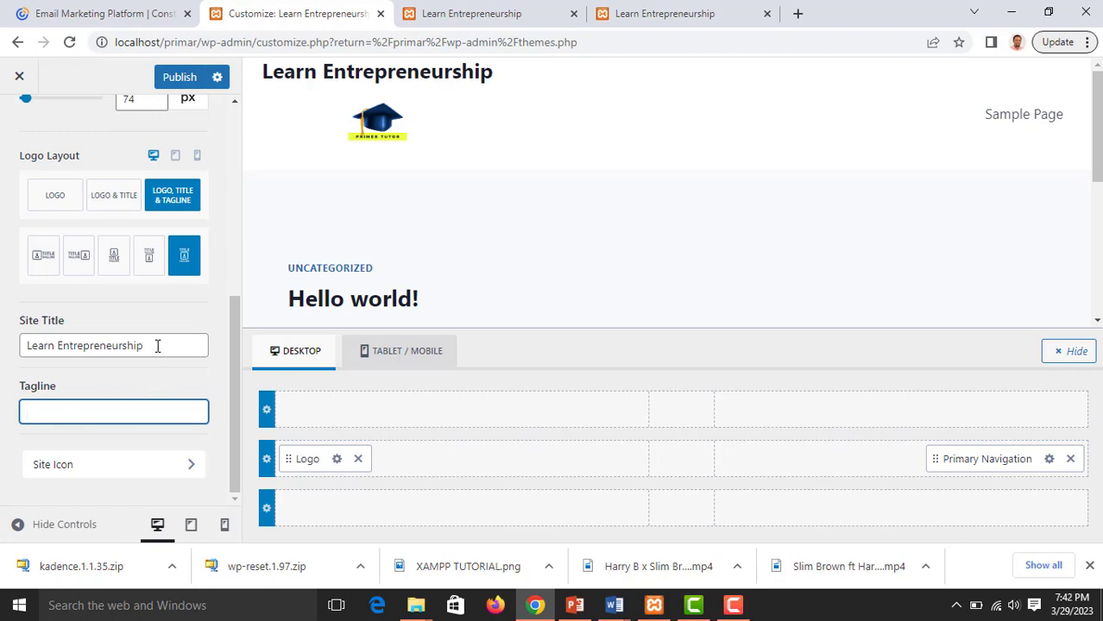
pyautogui.moveTo(157, 346); pyautogui.dragTo(29, 350)
pyautogui.hotkey('ctrl', 'c')
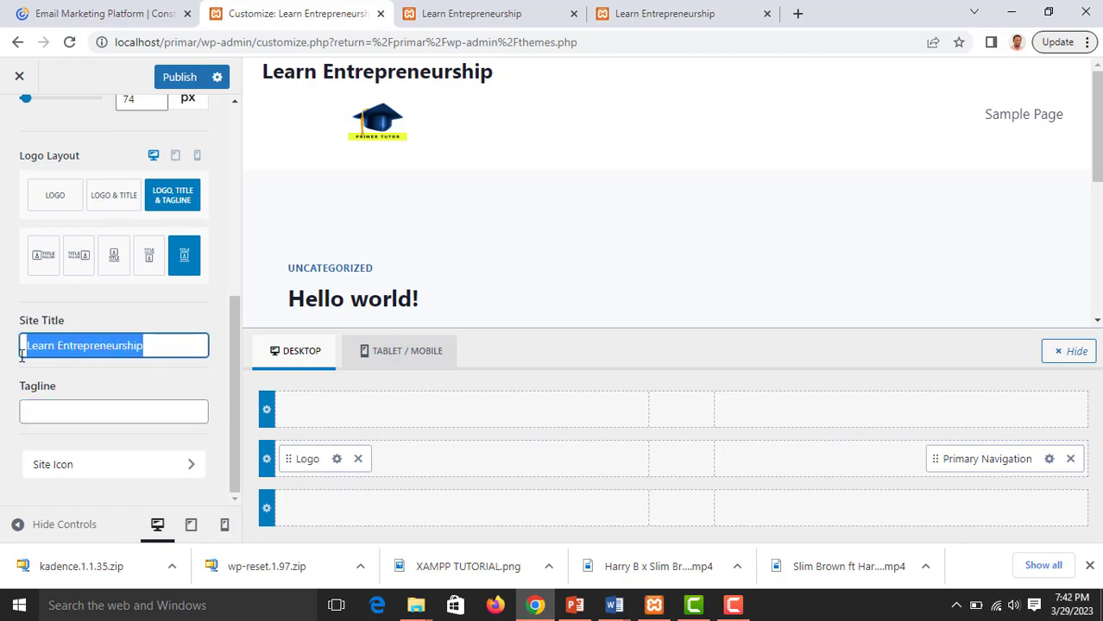
pyautogui.press('BackSpace')
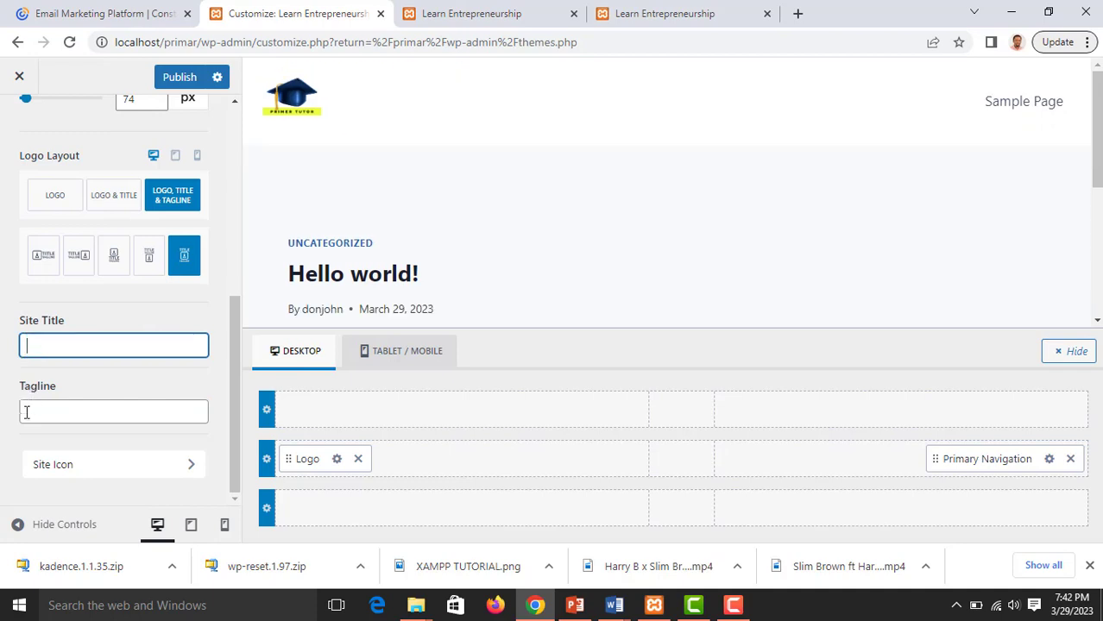
pyautogui.click(33, 419)
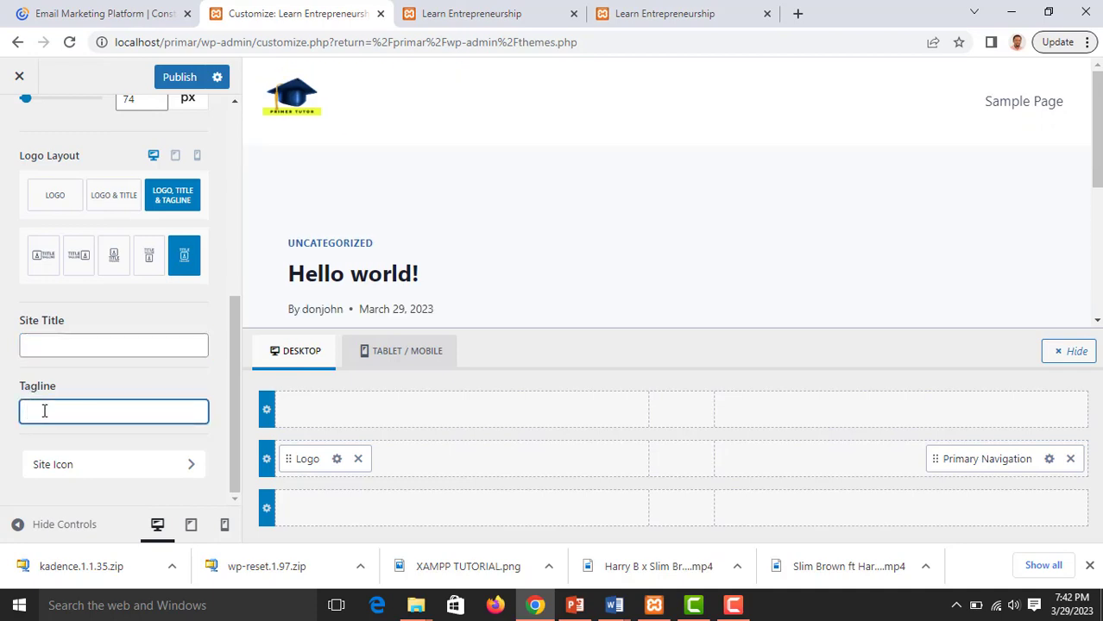
pyautogui.hotkey('ctrl', 'v')
# Set the Site Title to "Primer Tutor".
pyautogui.click(69, 343)
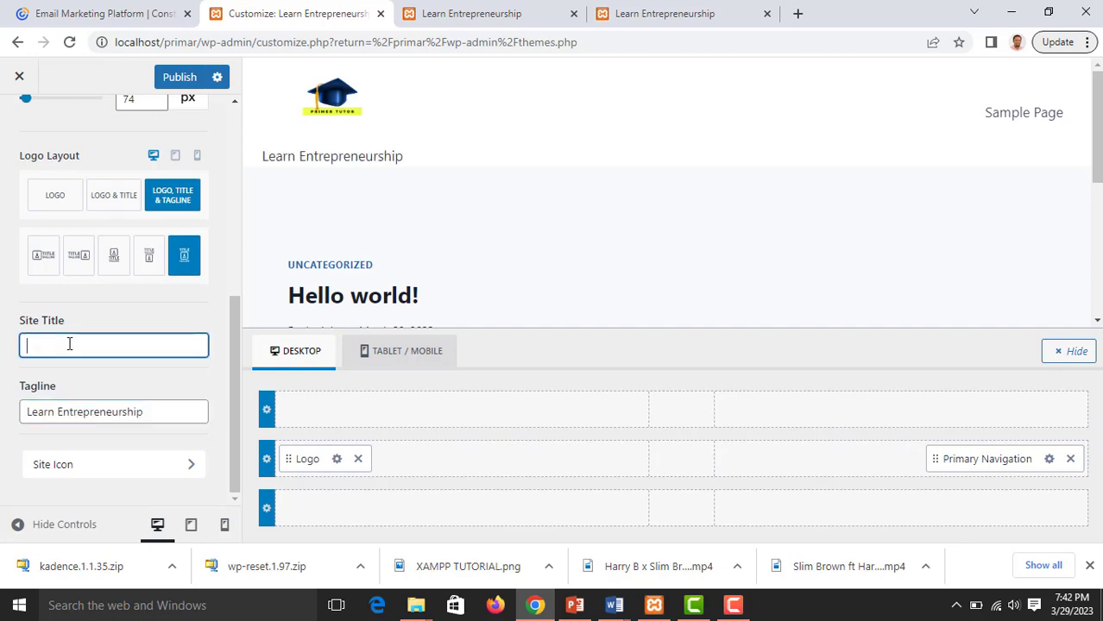
pyautogui.write('P')
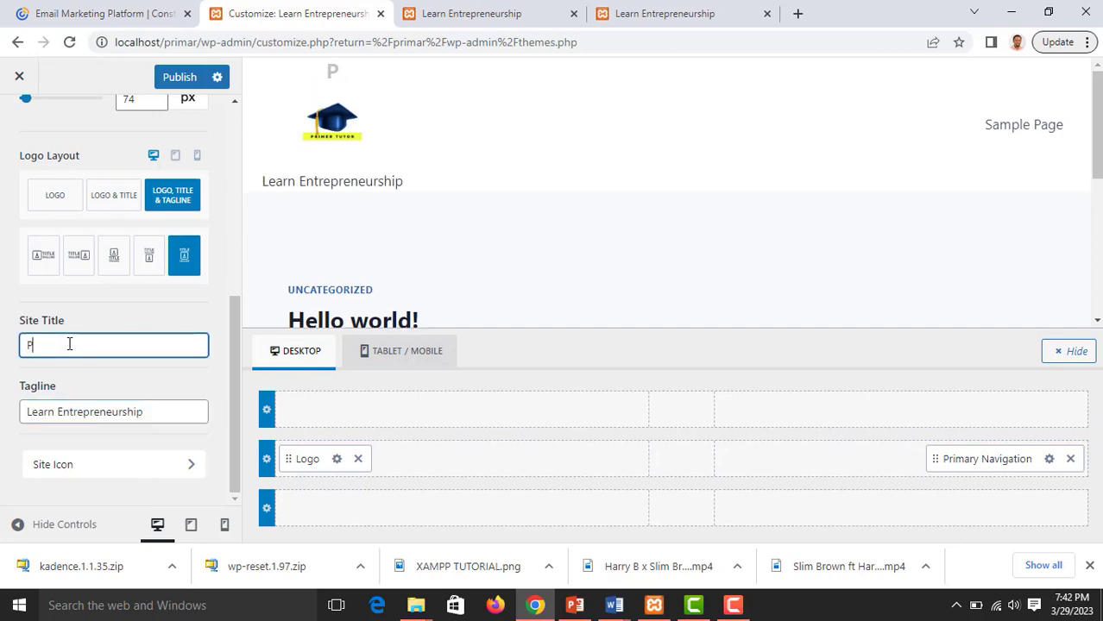
pyautogui.write('rimer')
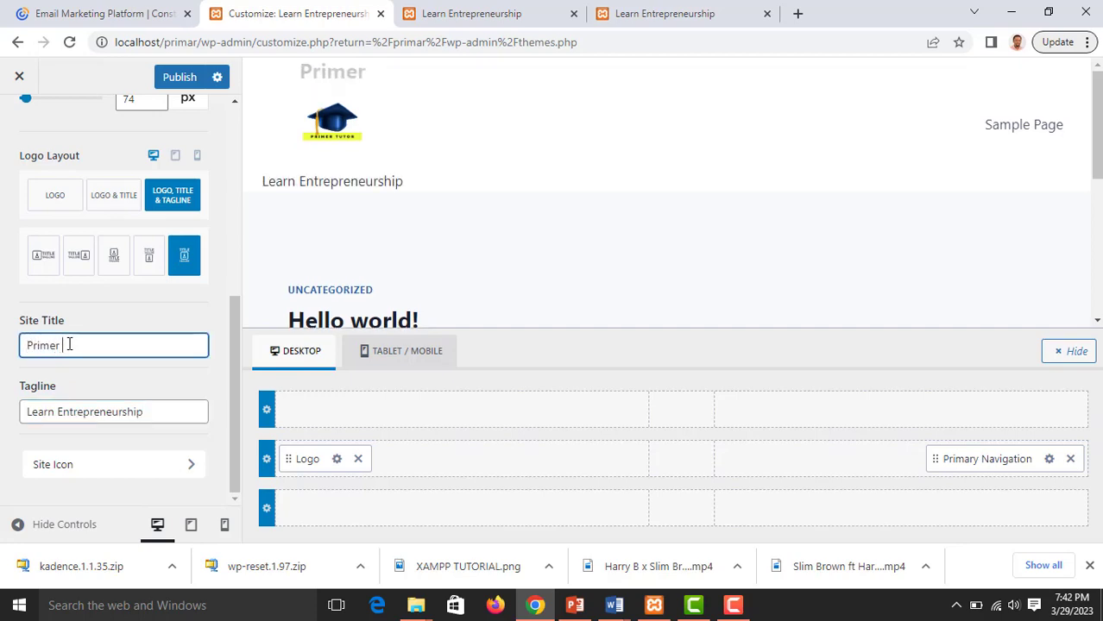
pyautogui.write(' Tutor')
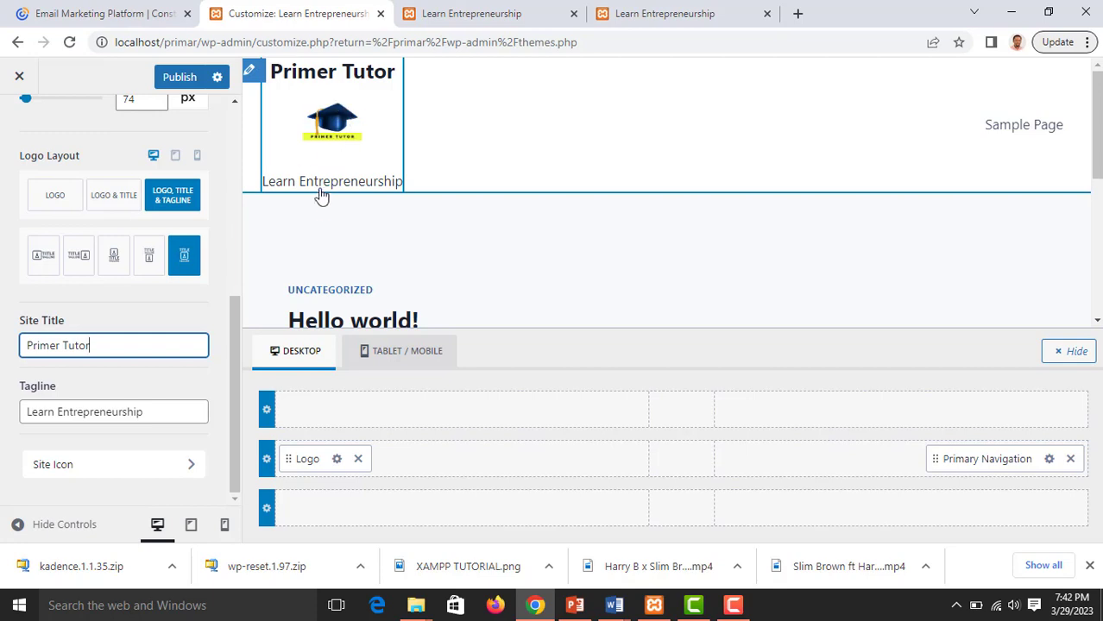
# Try the other Logo, Title & Tagline arrangements and the Logo & Title layout, and set the Logo Layout to Logo only.
pyautogui.click(149, 257)
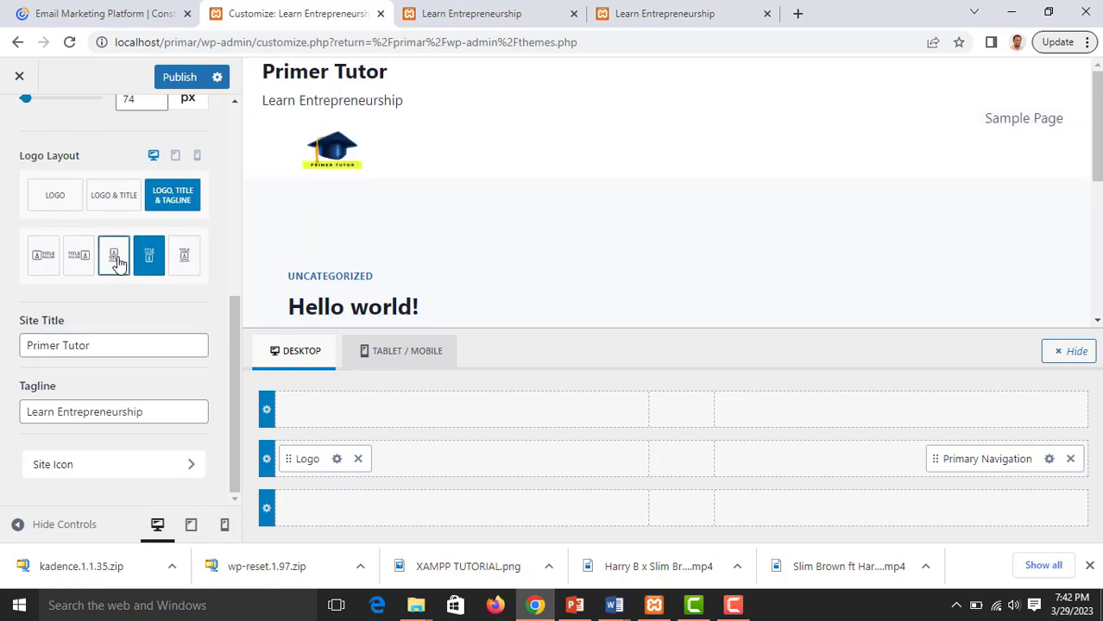
pyautogui.click(101, 263)
pyautogui.click(83, 264)
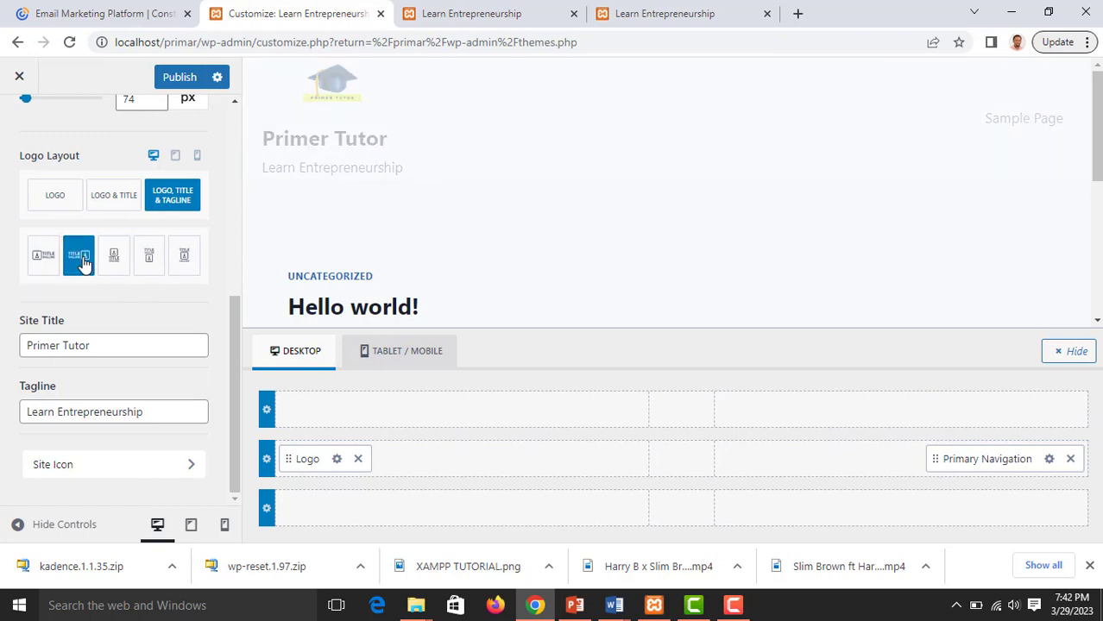
pyautogui.click(47, 261)
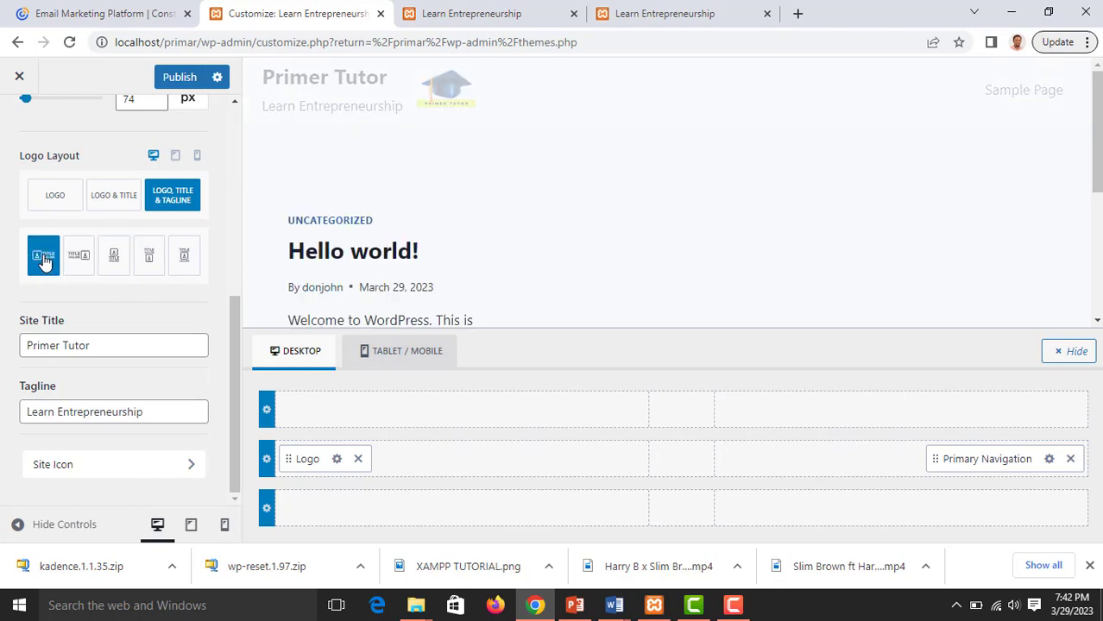
pyautogui.click(125, 196)
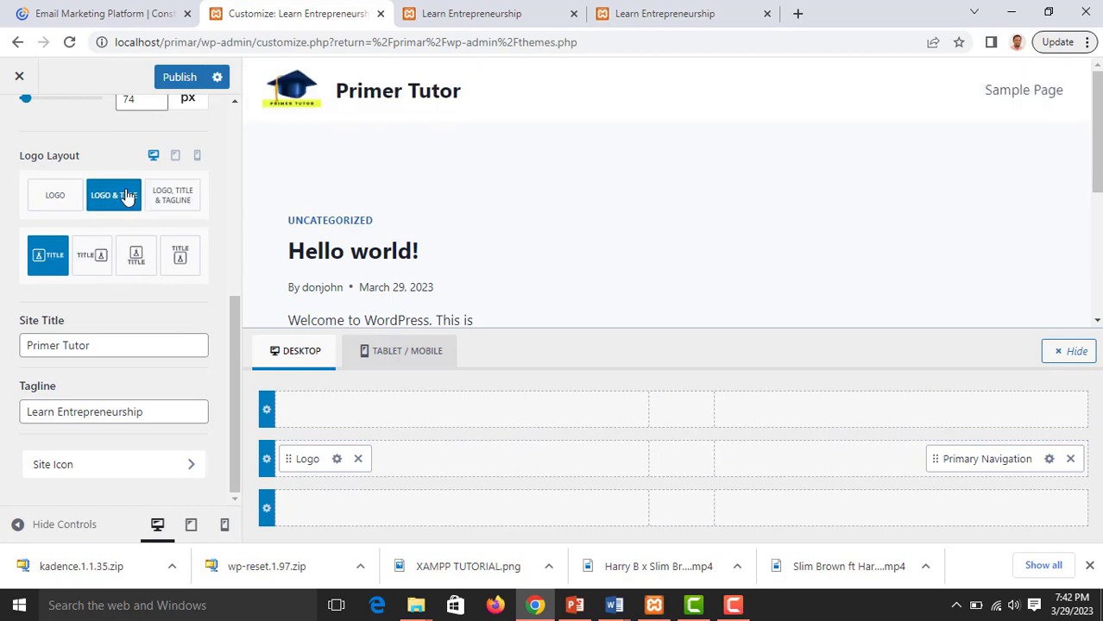
pyautogui.click(62, 200)
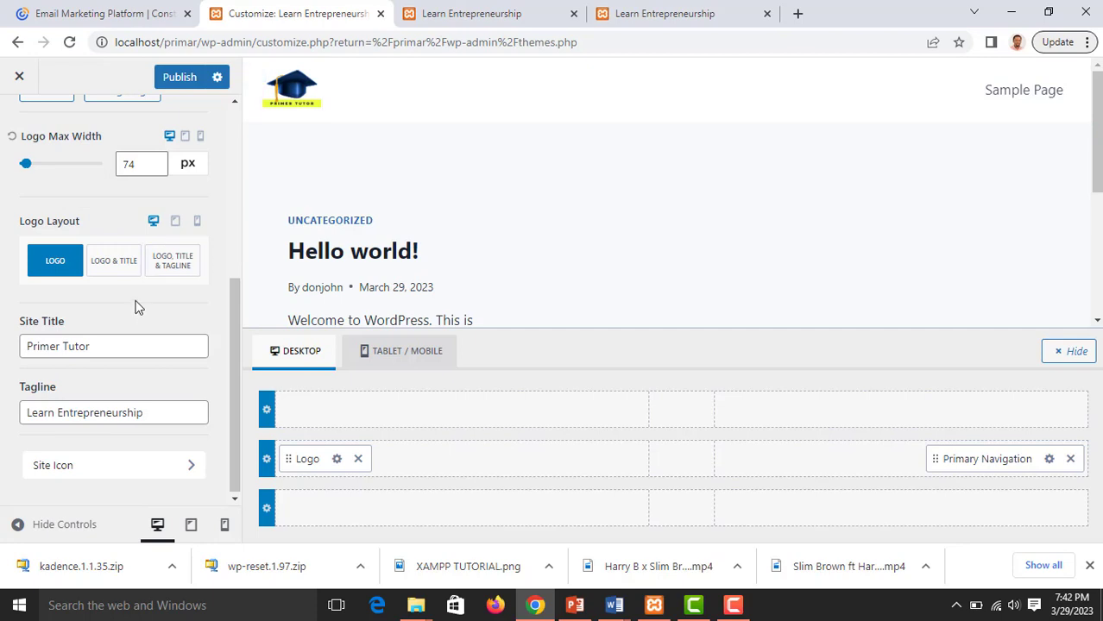
# Upload the image "Primer tutor logo cap Fav icon" from the Pictures folder for use as the site icon.
pyautogui.click(126, 469)
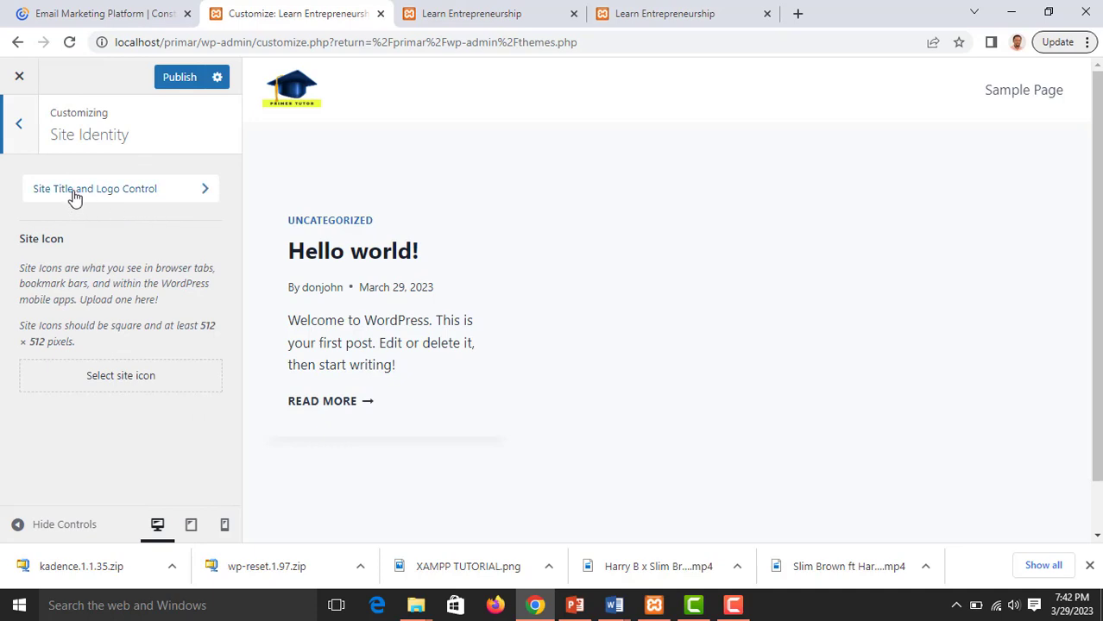
pyautogui.click(127, 383)
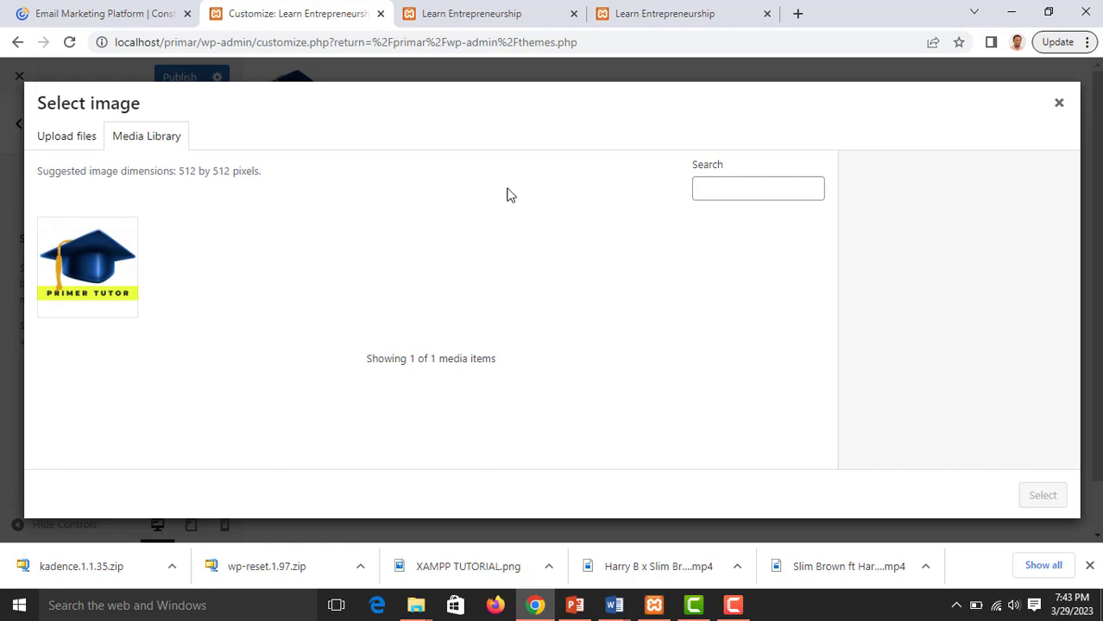
pyautogui.click(86, 139)
pyautogui.click(575, 349)
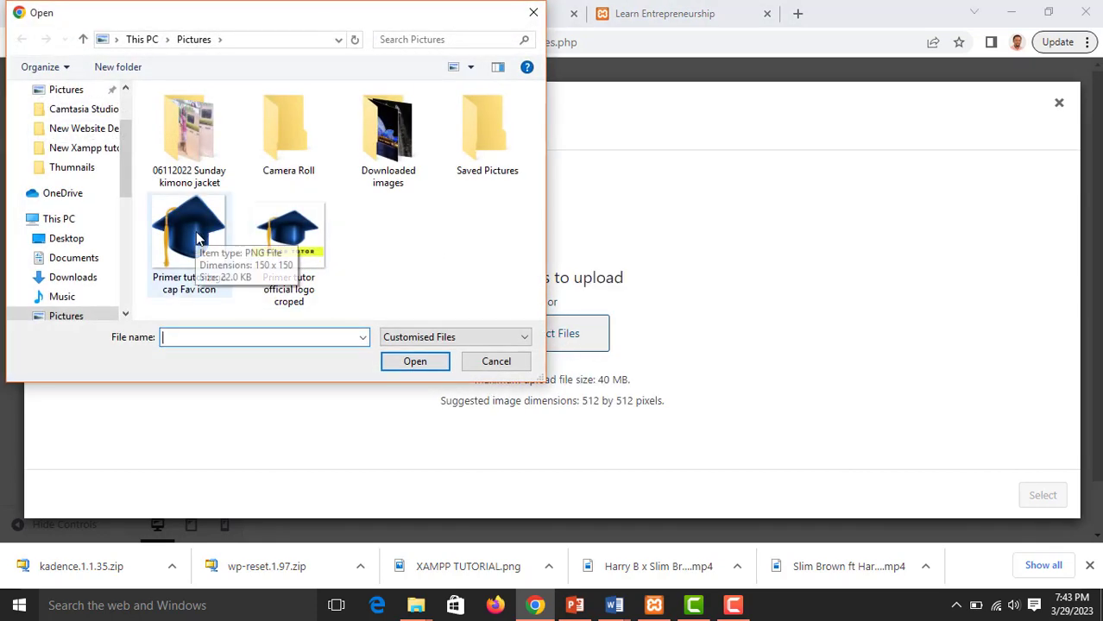
pyautogui.click(196, 228)
pyautogui.click(413, 362)
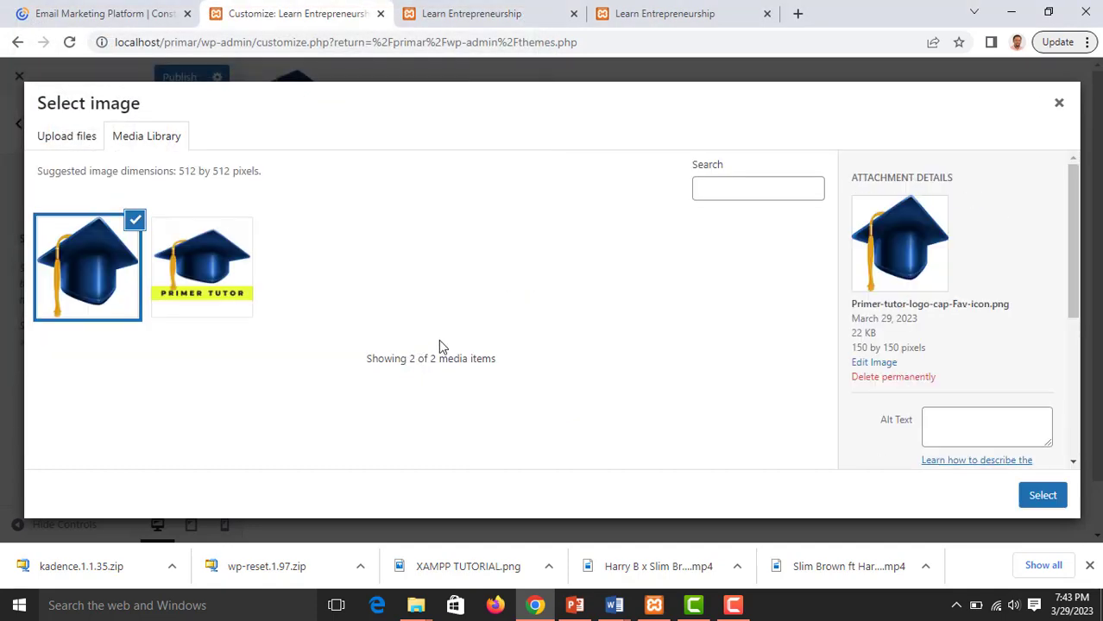
# Use the uploaded cap image, with alt text added, uncropped as the site icon and publish the changes.
pyautogui.click(961, 436)
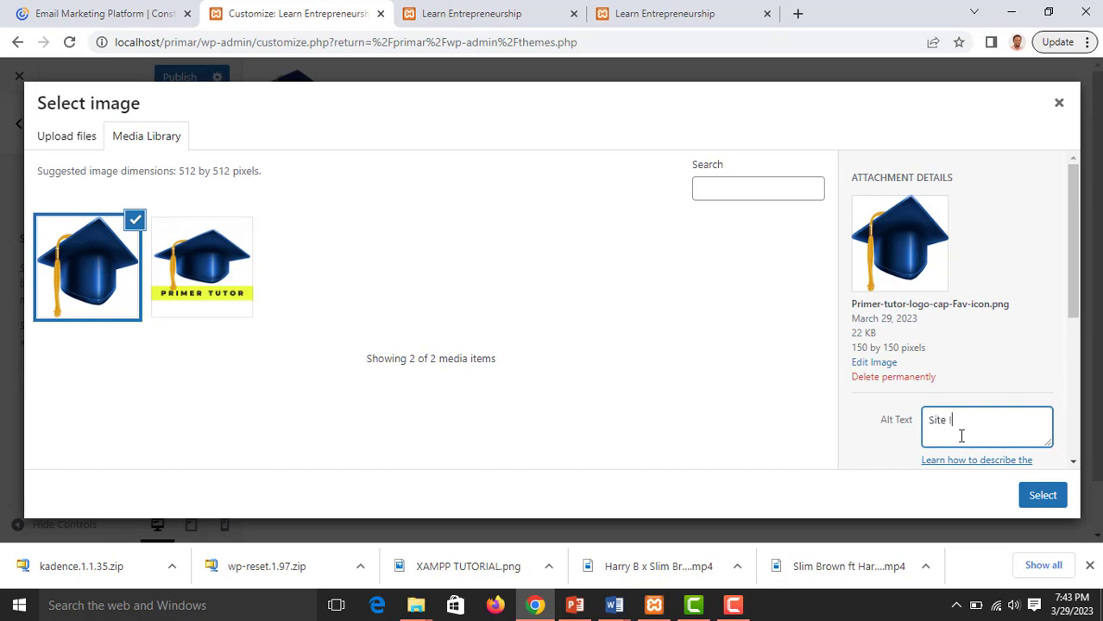
pyautogui.click(1042, 495)
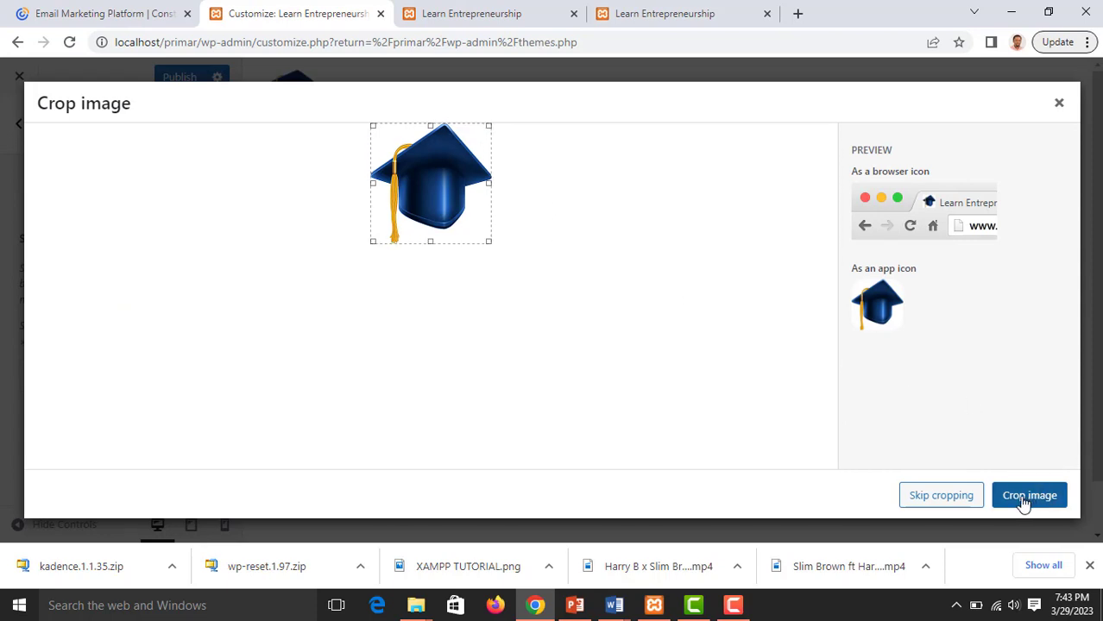
pyautogui.click(974, 500)
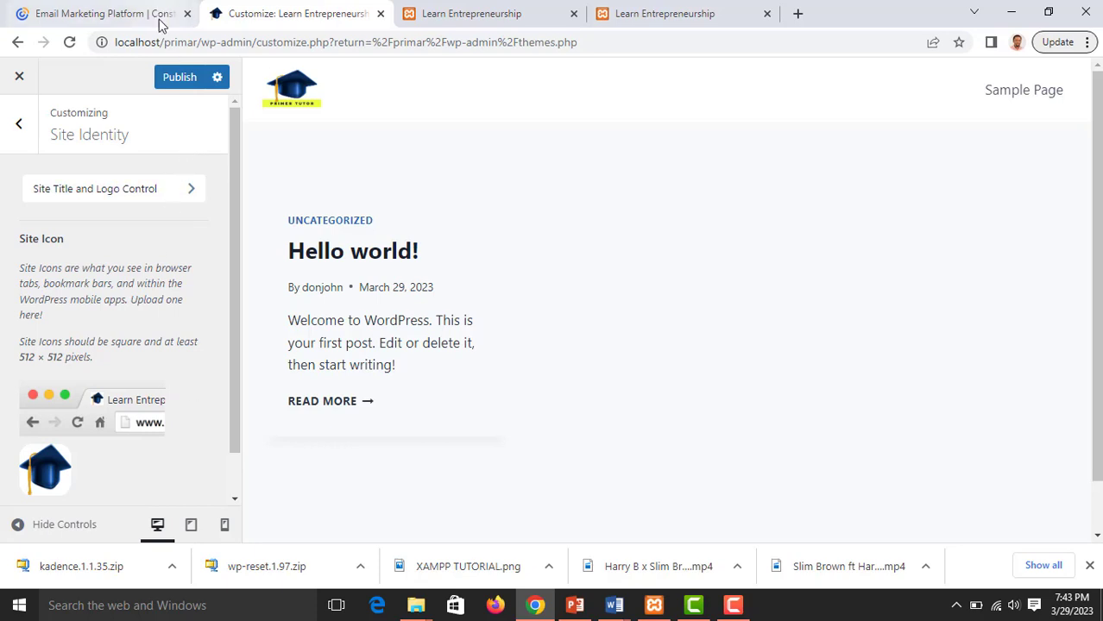
pyautogui.click(191, 78)
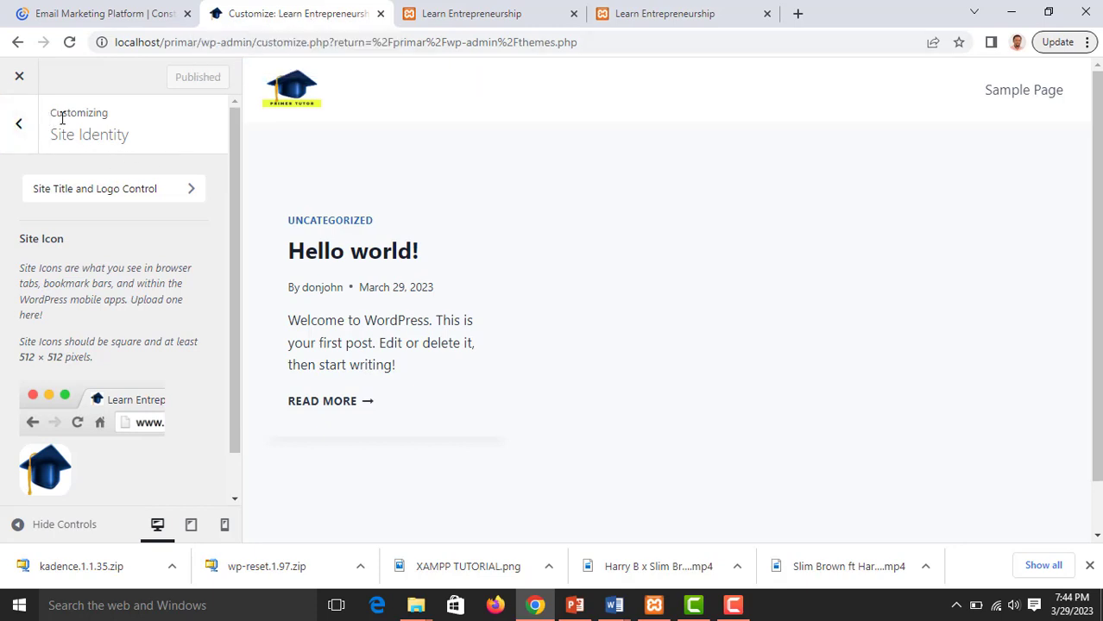
# Leave Site Identity and open the footer's Copyright settings for editing.
pyautogui.click(19, 126)
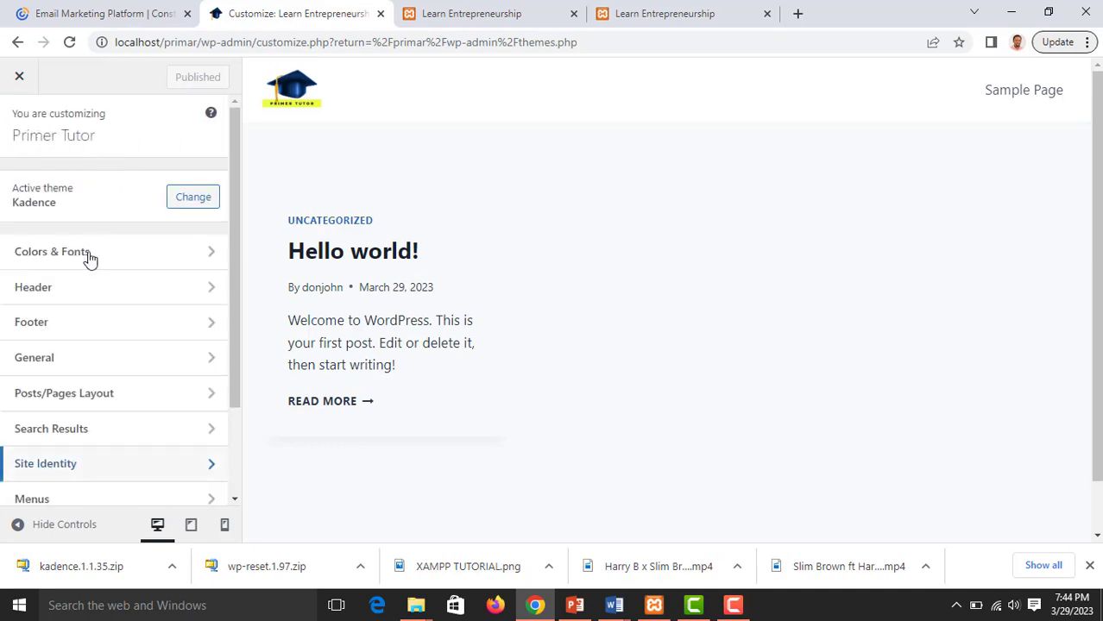
pyautogui.click(76, 322)
pyautogui.scroll(-2, 114, 273)
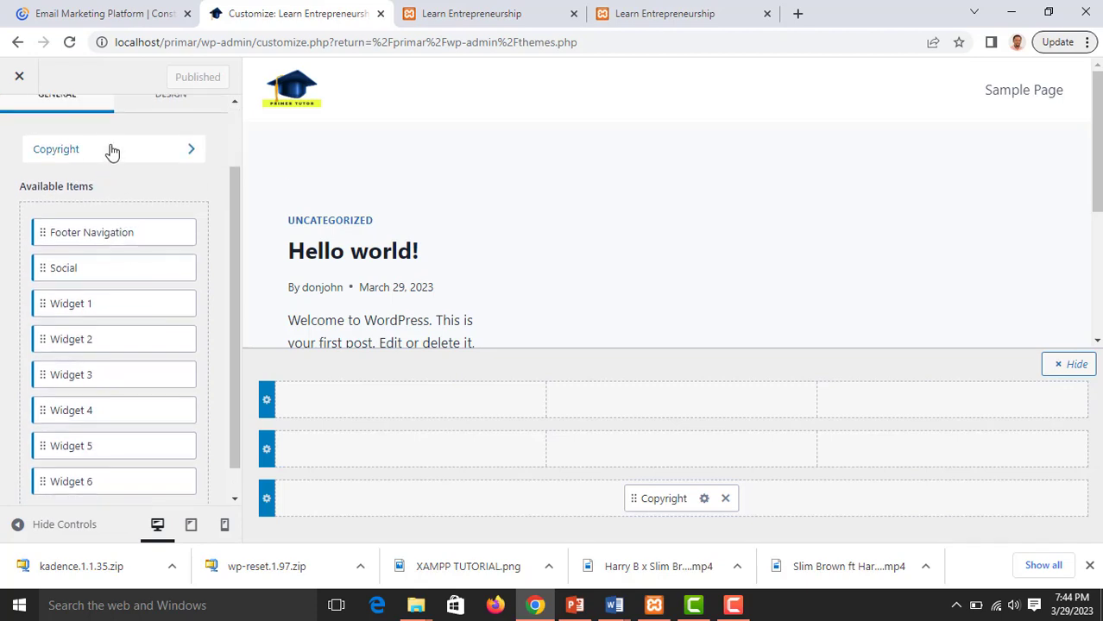
pyautogui.scroll(2, 94, 149)
pyautogui.scroll(-2, 98, 173)
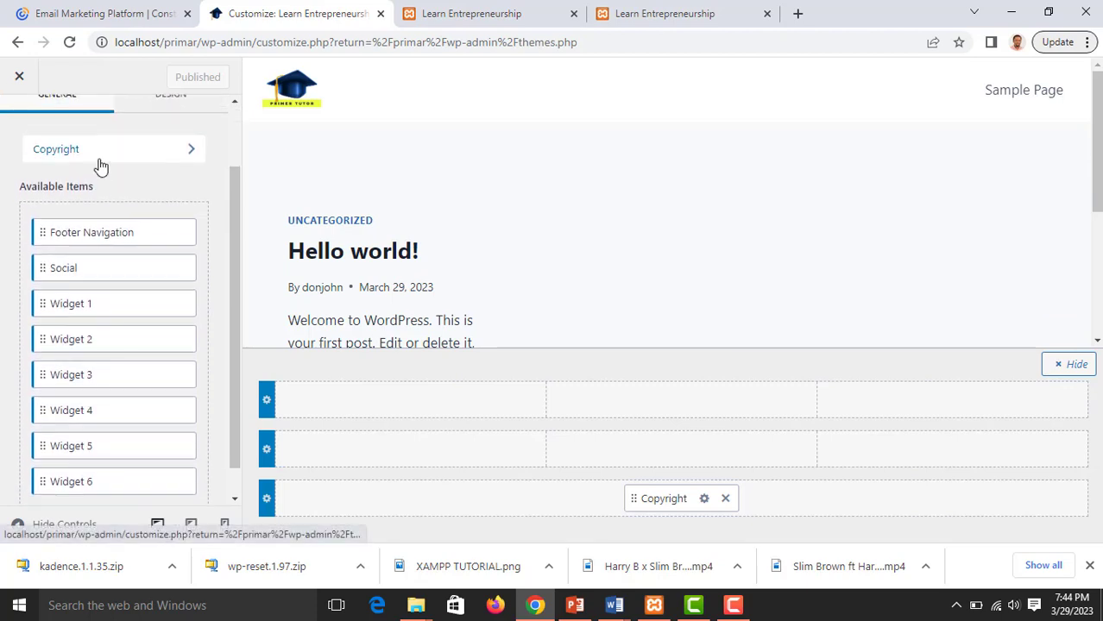
pyautogui.click(102, 154)
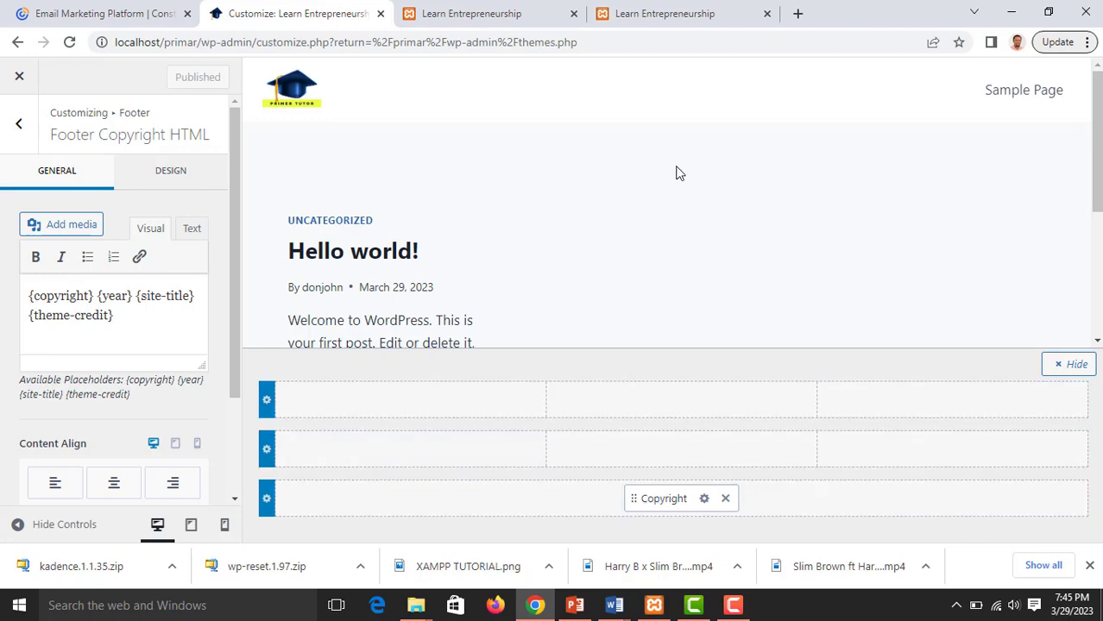
# Replace the {site-title} and {theme-credit} placeholders in the footer copyright text with "Designed by Primer Logic System".
pyautogui.scroll(-3, 681, 223)
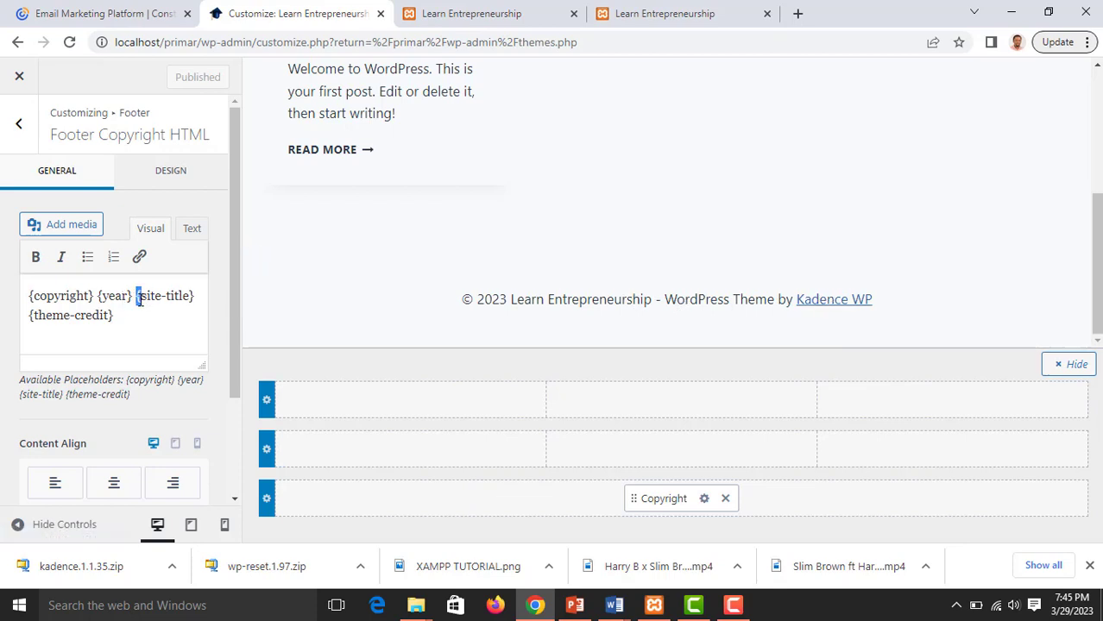
pyautogui.moveTo(138, 298); pyautogui.dragTo(145, 316)
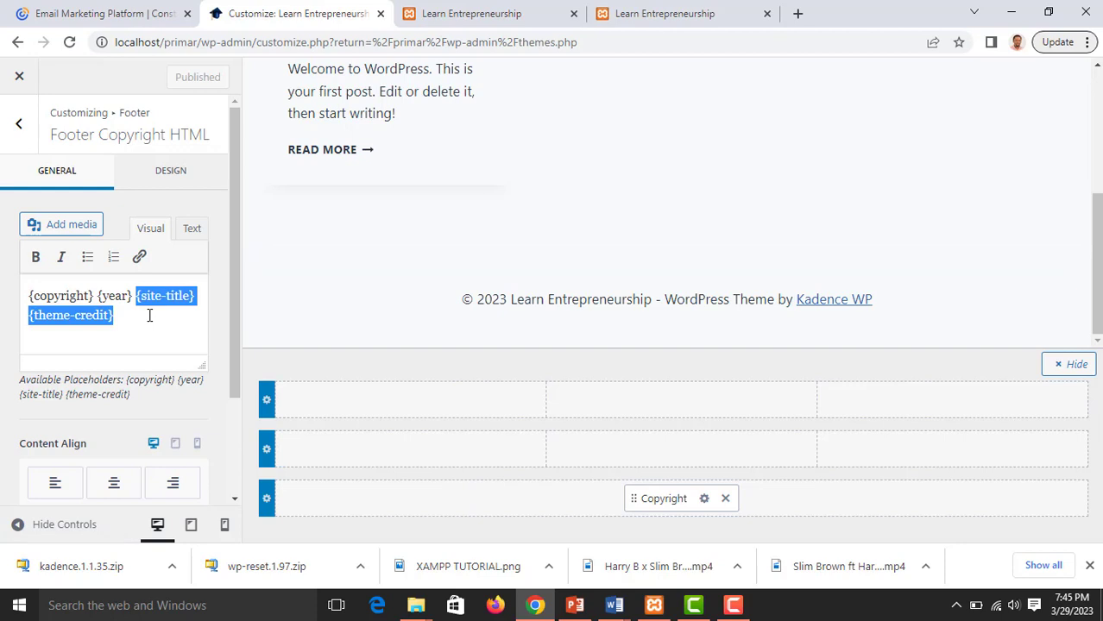
pyautogui.write('De')
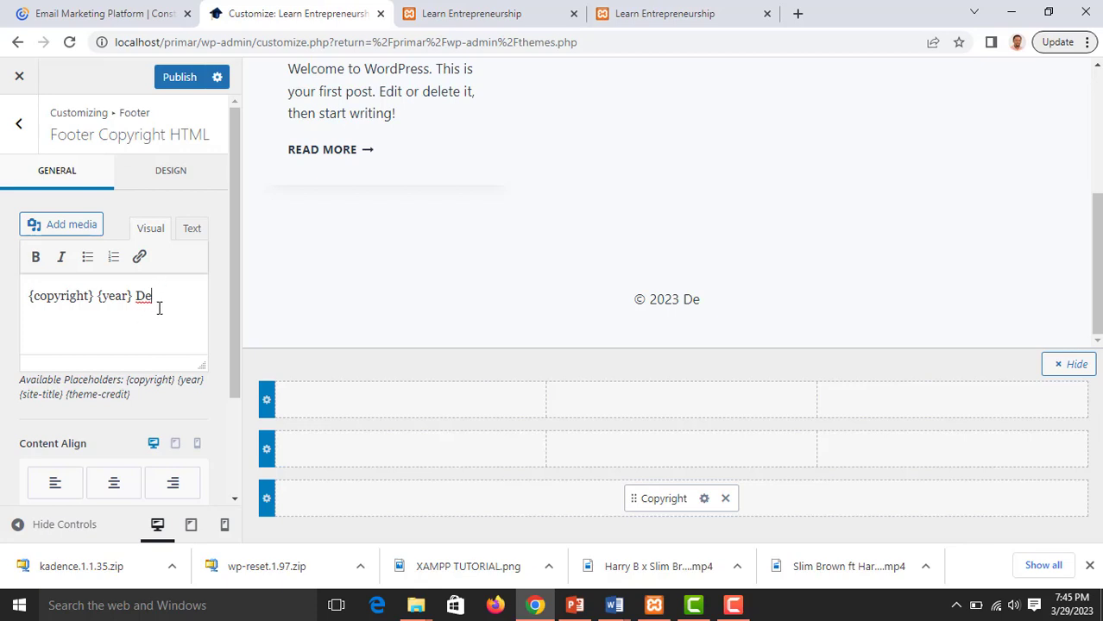
pyautogui.write('sig')
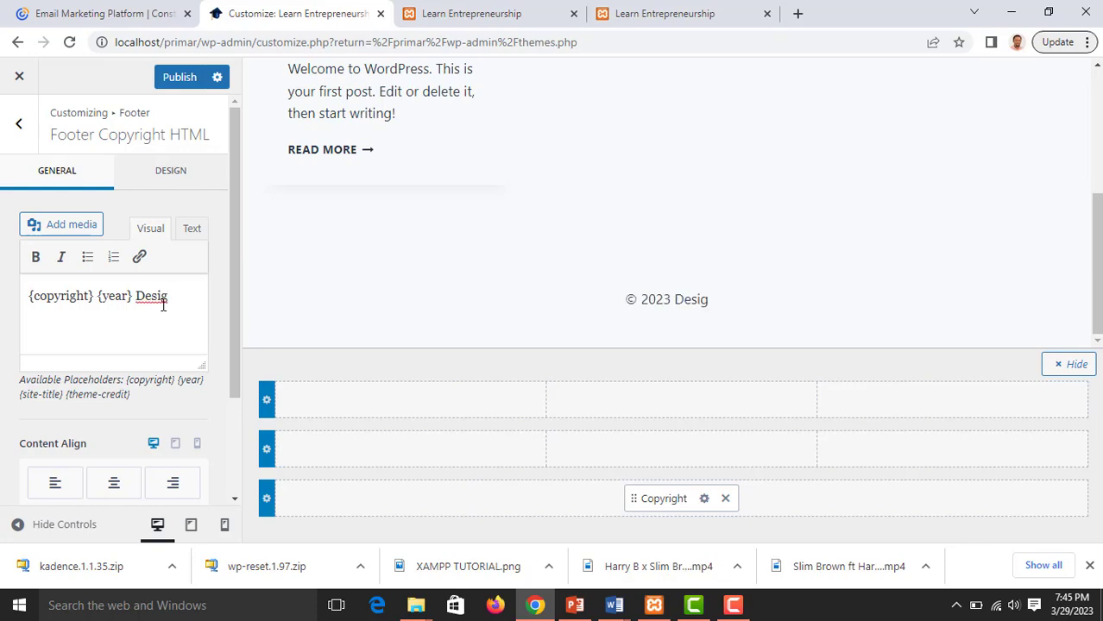
pyautogui.write('ned b')
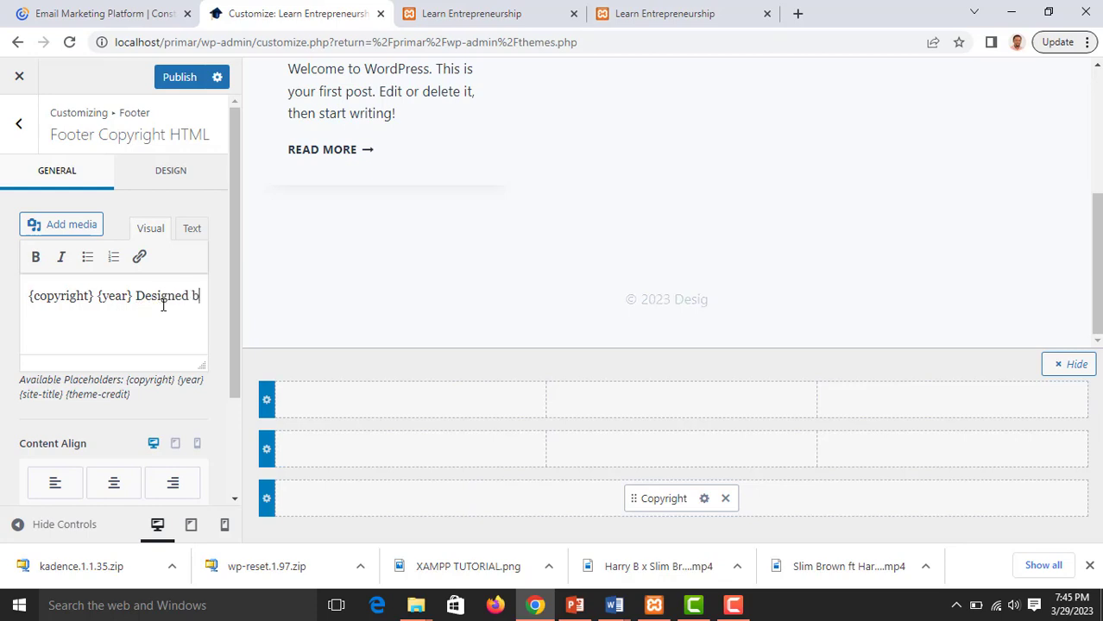
pyautogui.write('y P')
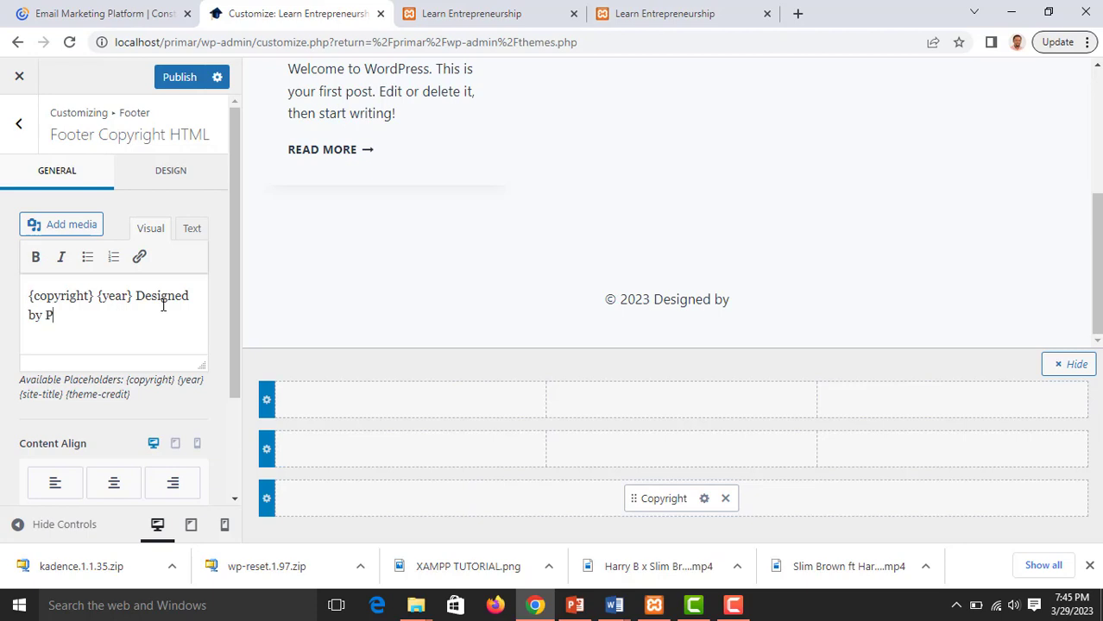
pyautogui.write('rim')
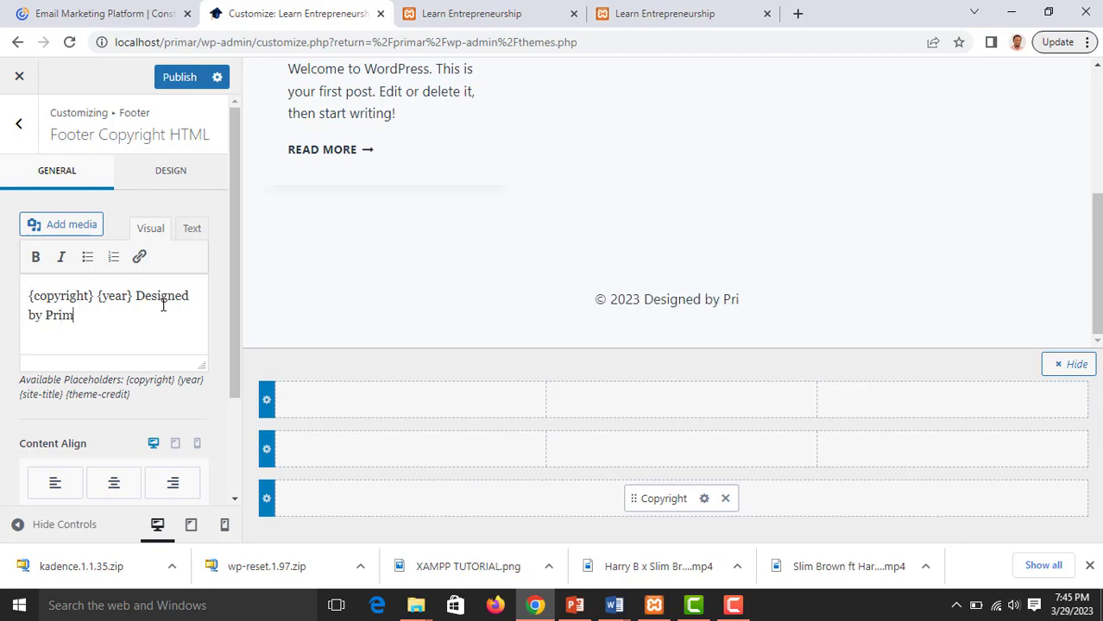
pyautogui.write('er Lo')
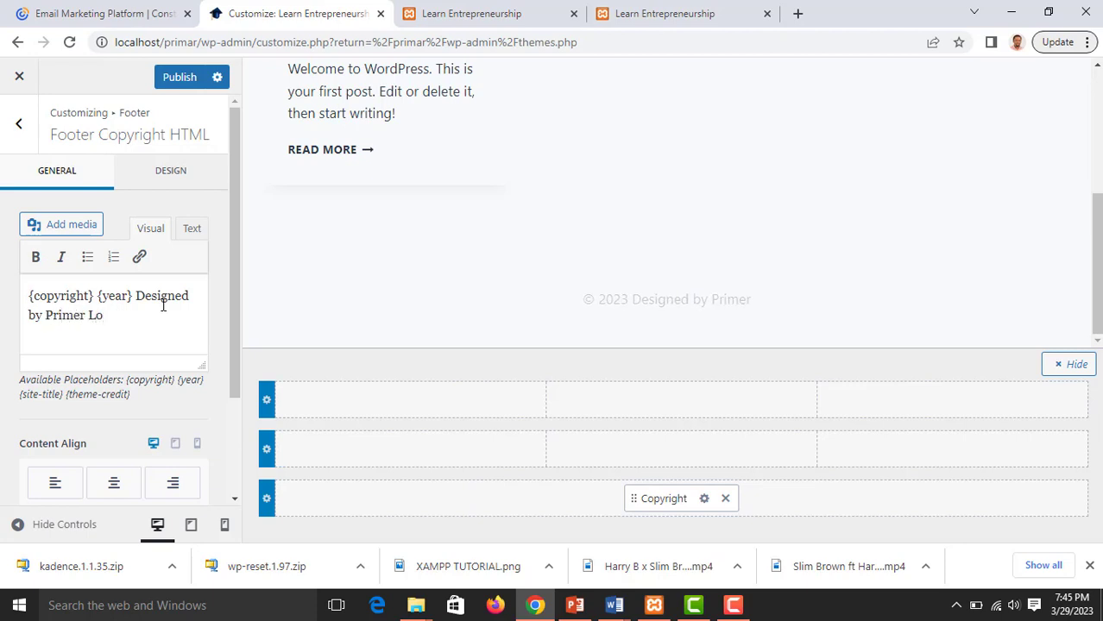
pyautogui.write('gic Sy')
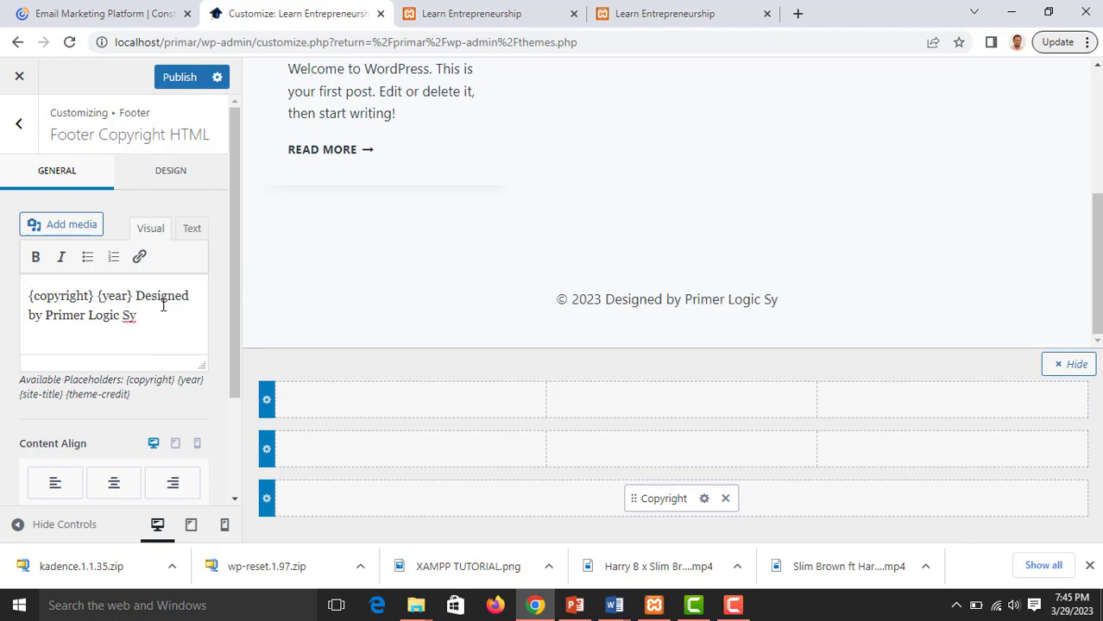
pyautogui.write('stem')
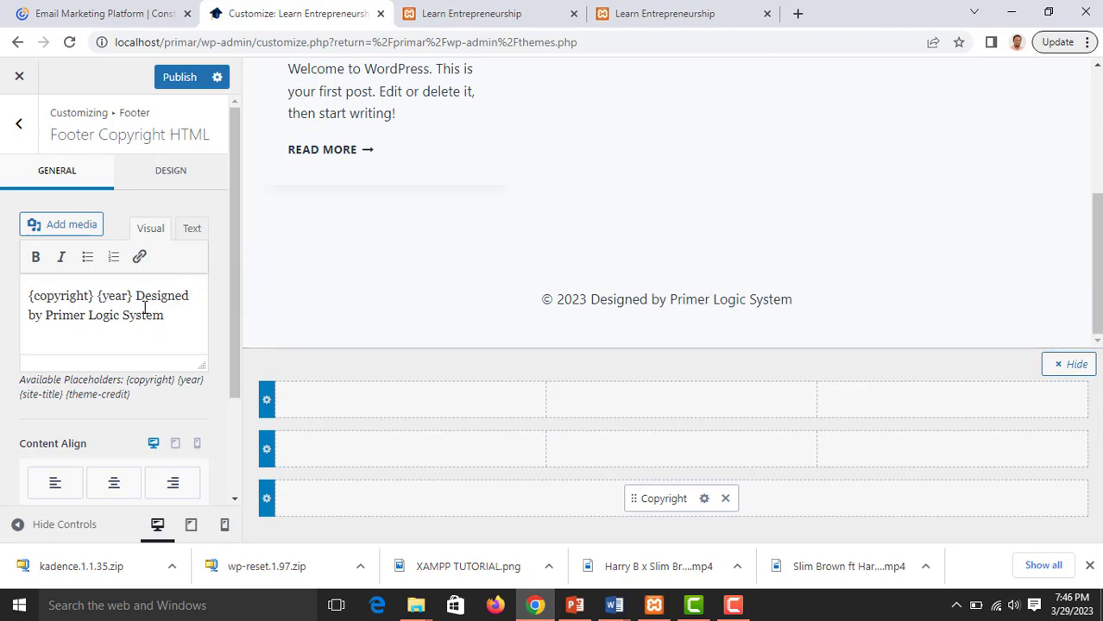
# Try right and left alignment for the footer copyright content and set its Content Align to center.
pyautogui.scroll(-3, 145, 308)
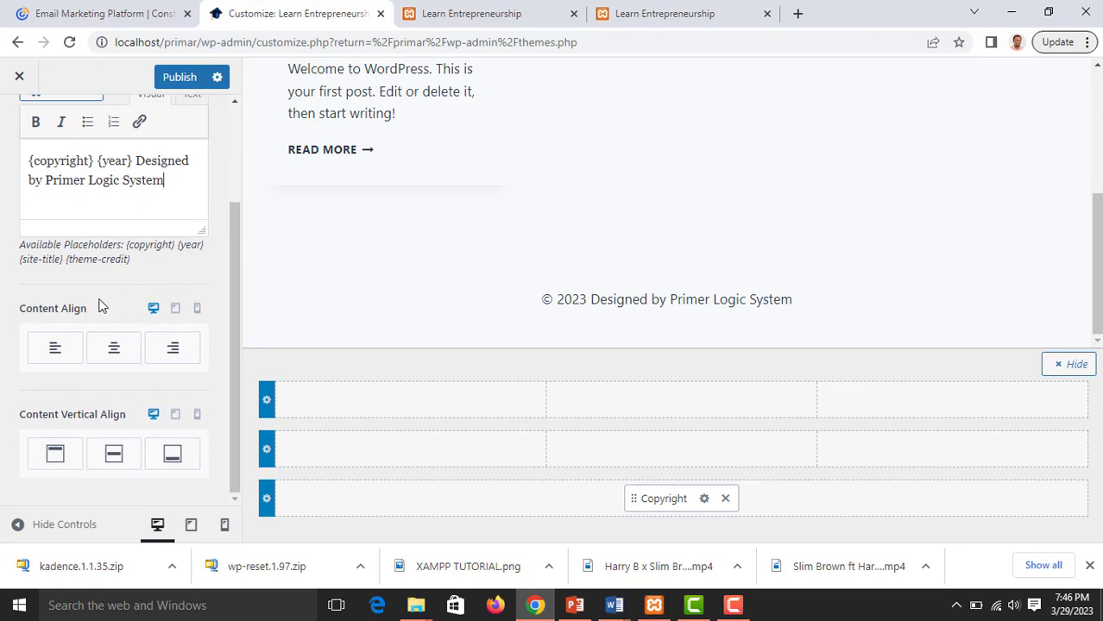
pyautogui.click(114, 353)
pyautogui.click(172, 354)
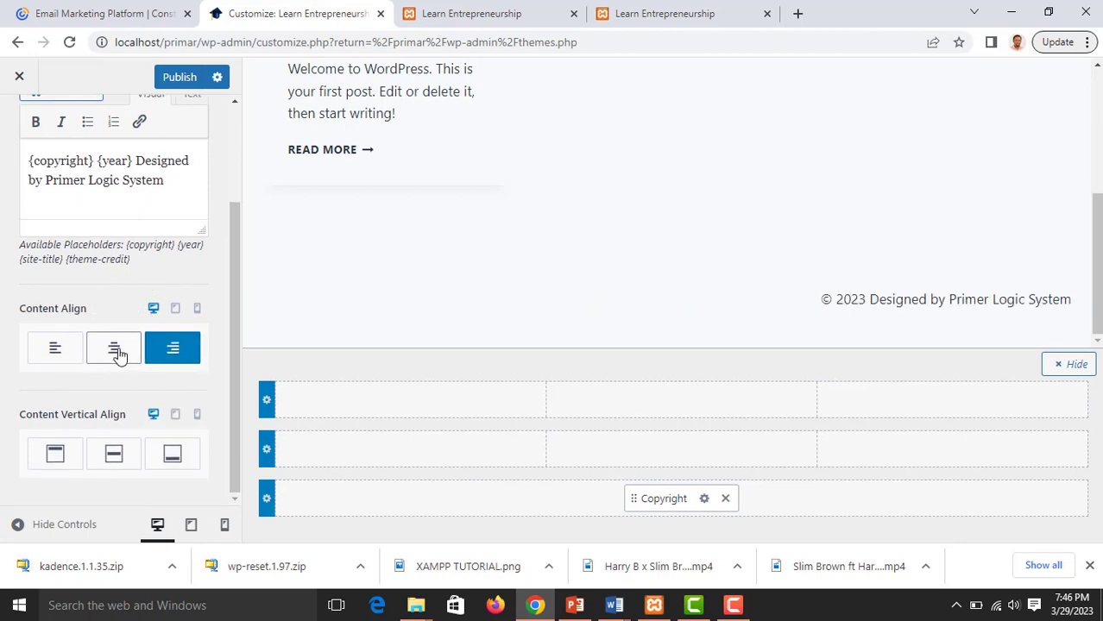
pyautogui.click(73, 356)
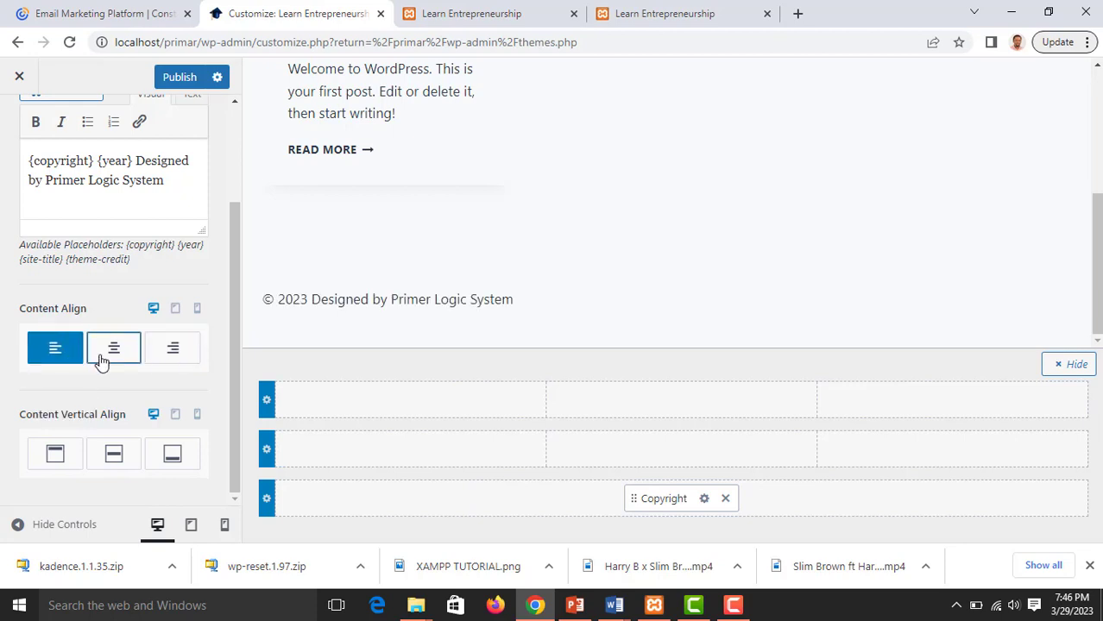
pyautogui.click(126, 356)
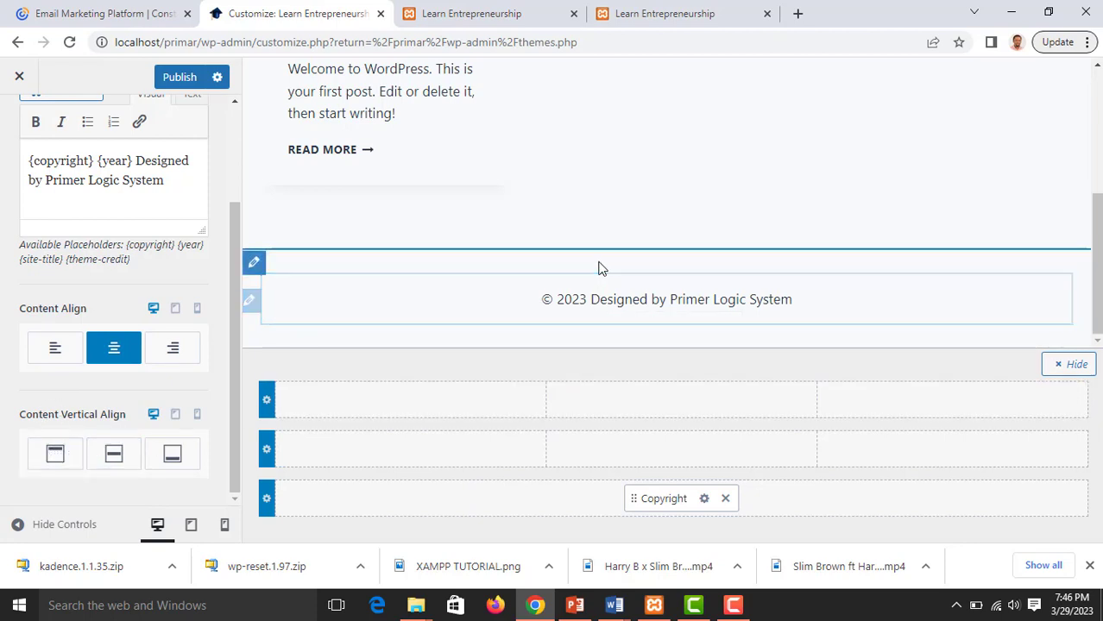
# Set the footer copyright's Content Vertical Align to bottom and return to the main footer settings.
pyautogui.click(173, 452)
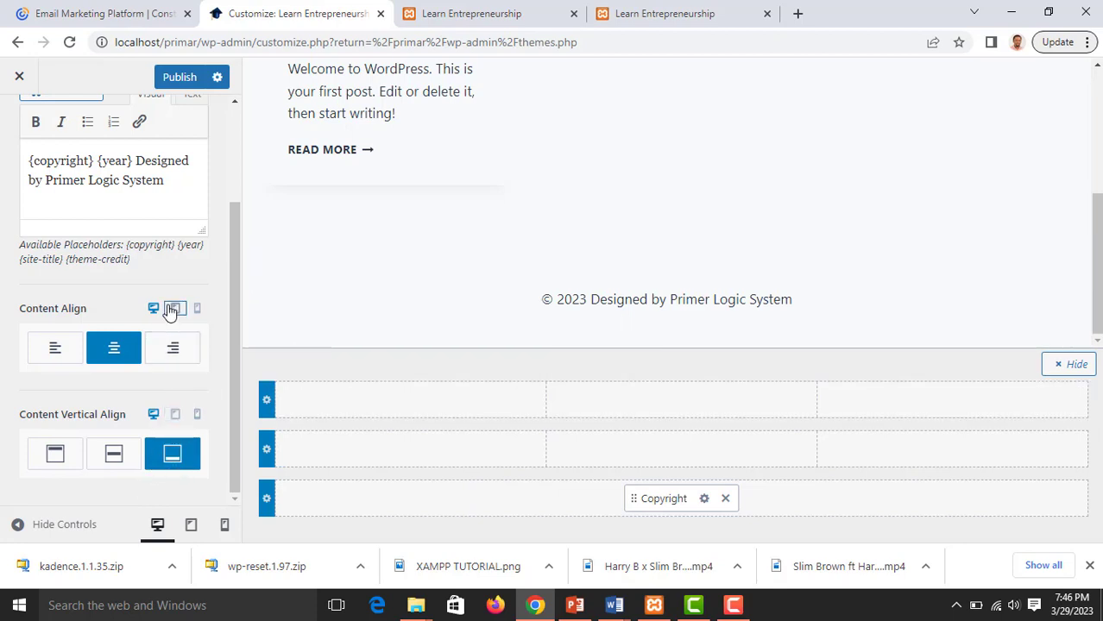
pyautogui.scroll(3, 167, 308)
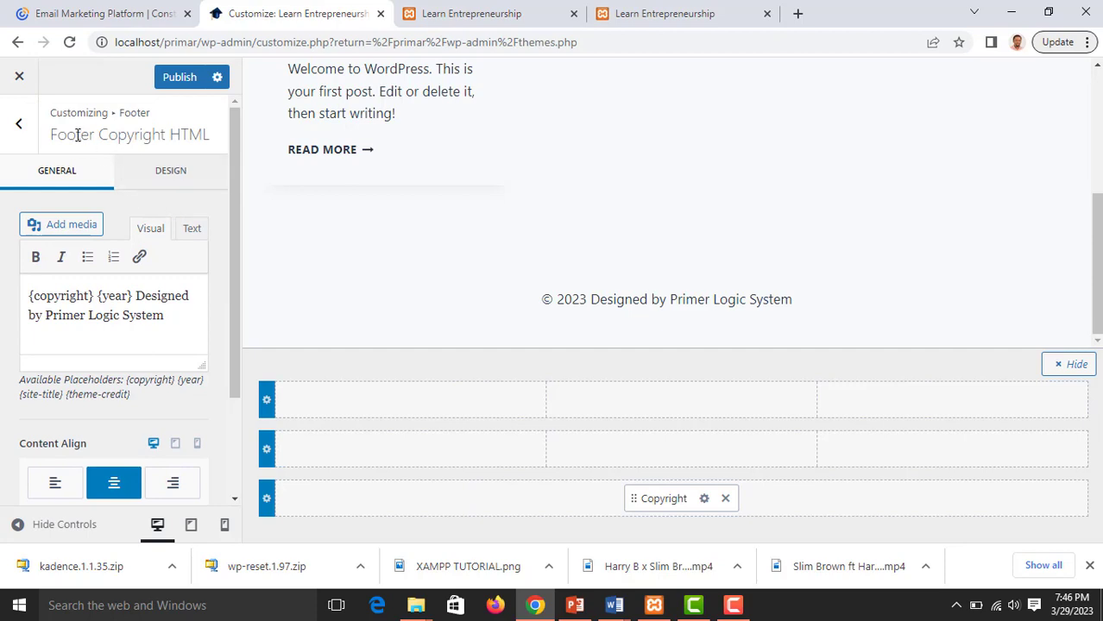
pyautogui.click(21, 124)
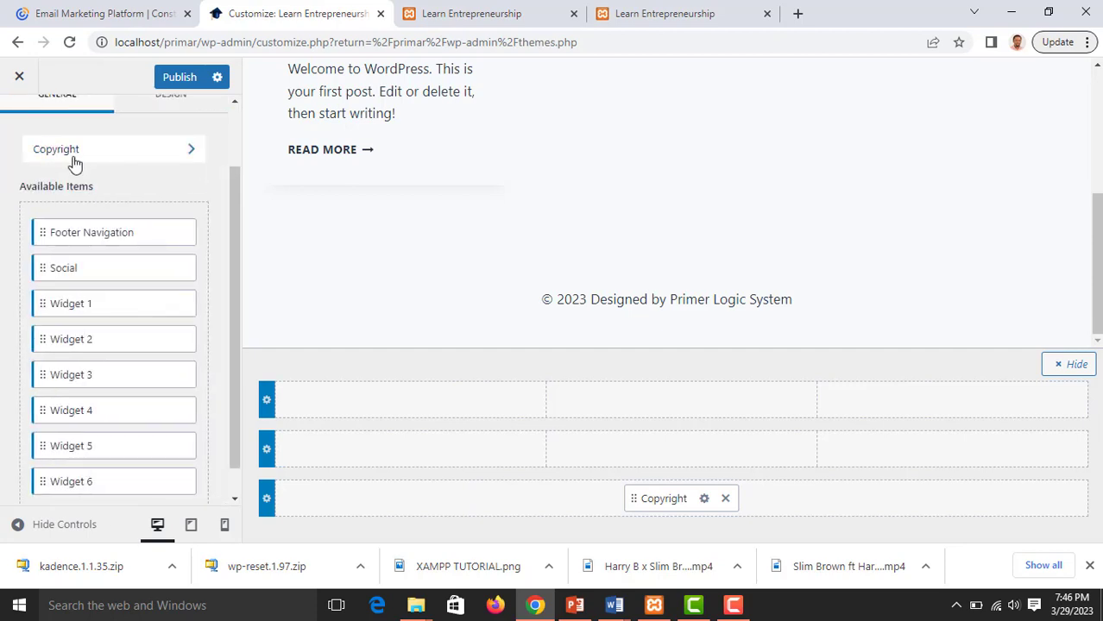
# Set the footer's bottom row to 2 columns.
pyautogui.scroll(-1, 110, 196)
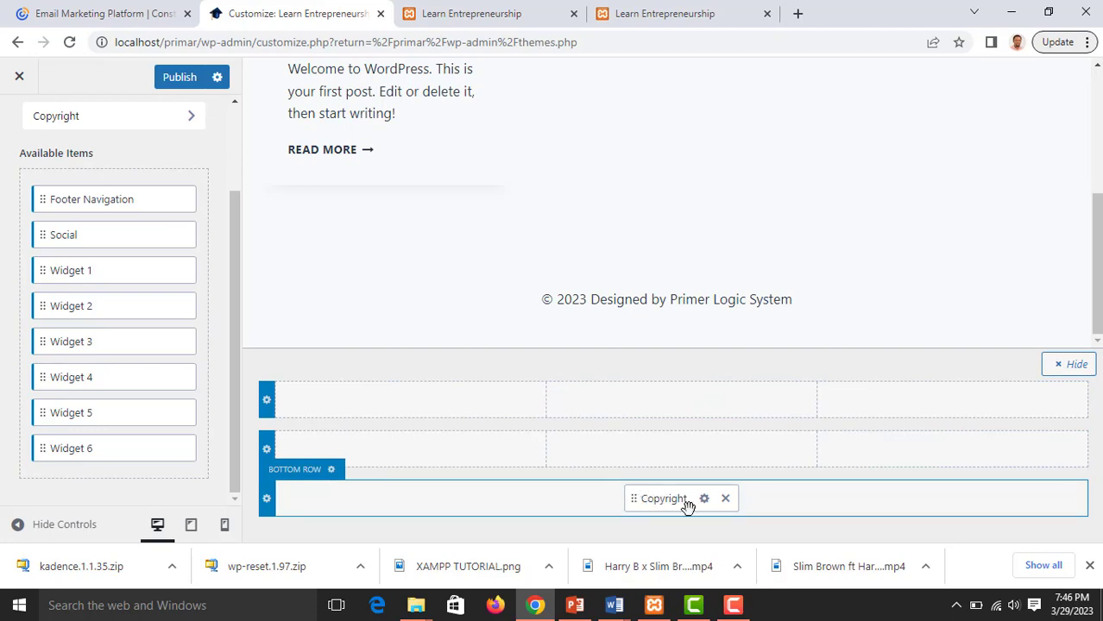
pyautogui.click(267, 501)
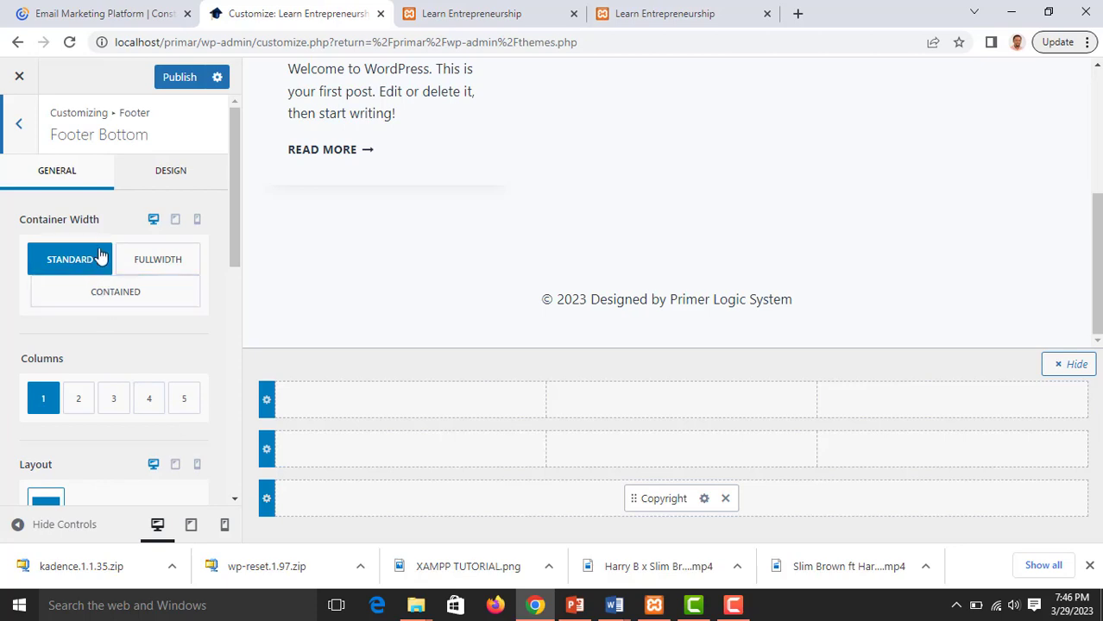
pyautogui.click(81, 403)
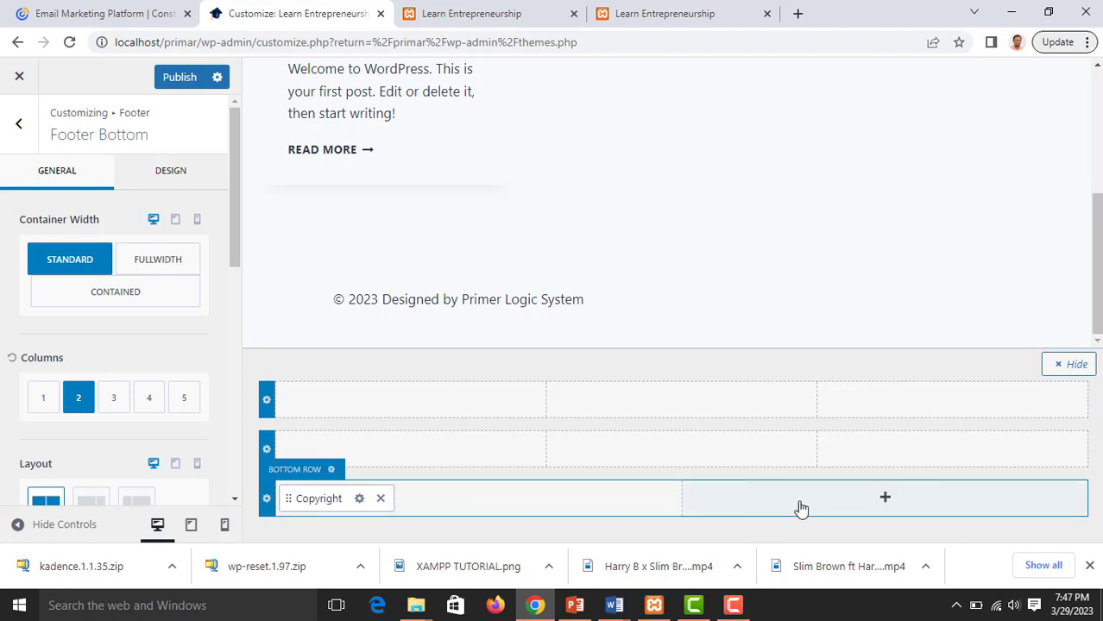
# Add the Social item to the empty second column of the footer's bottom row and open its settings.
pyautogui.click(887, 502)
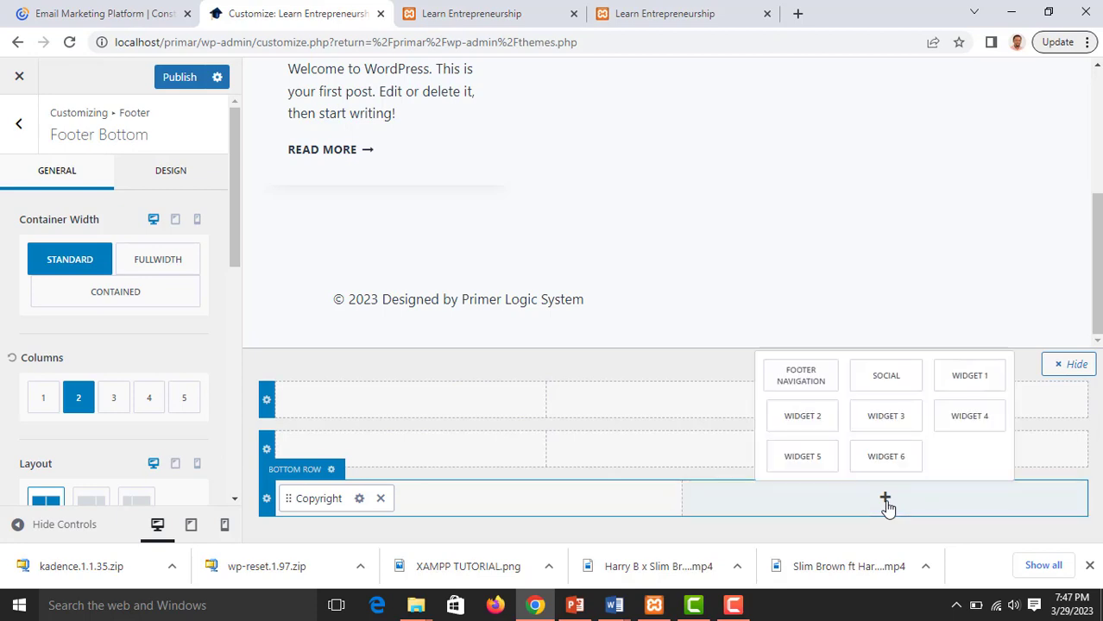
pyautogui.click(885, 377)
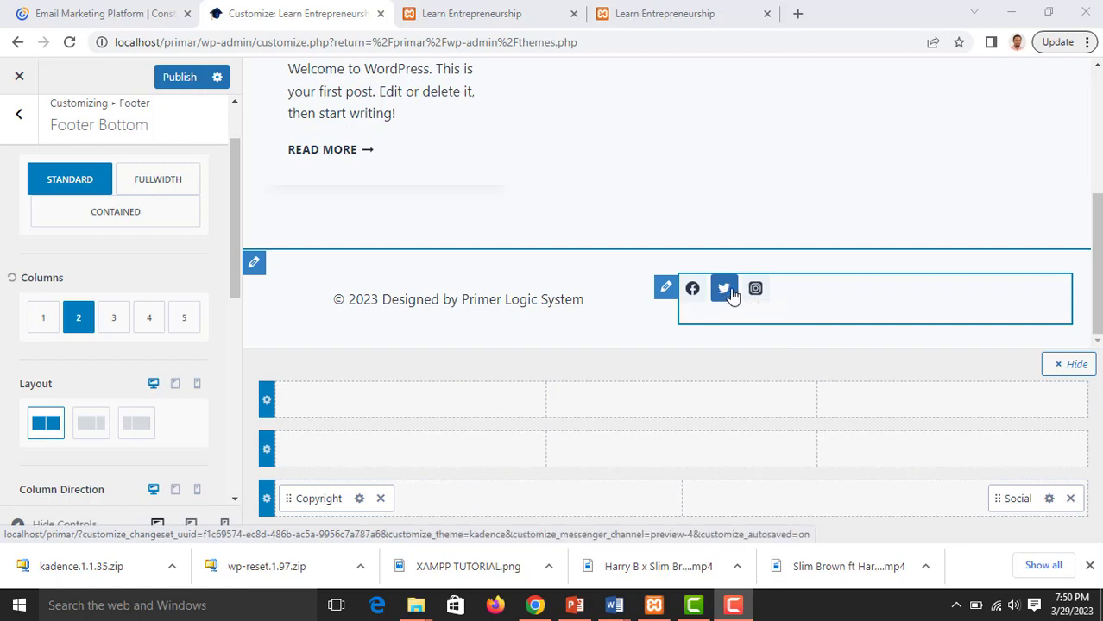
pyautogui.click(666, 290)
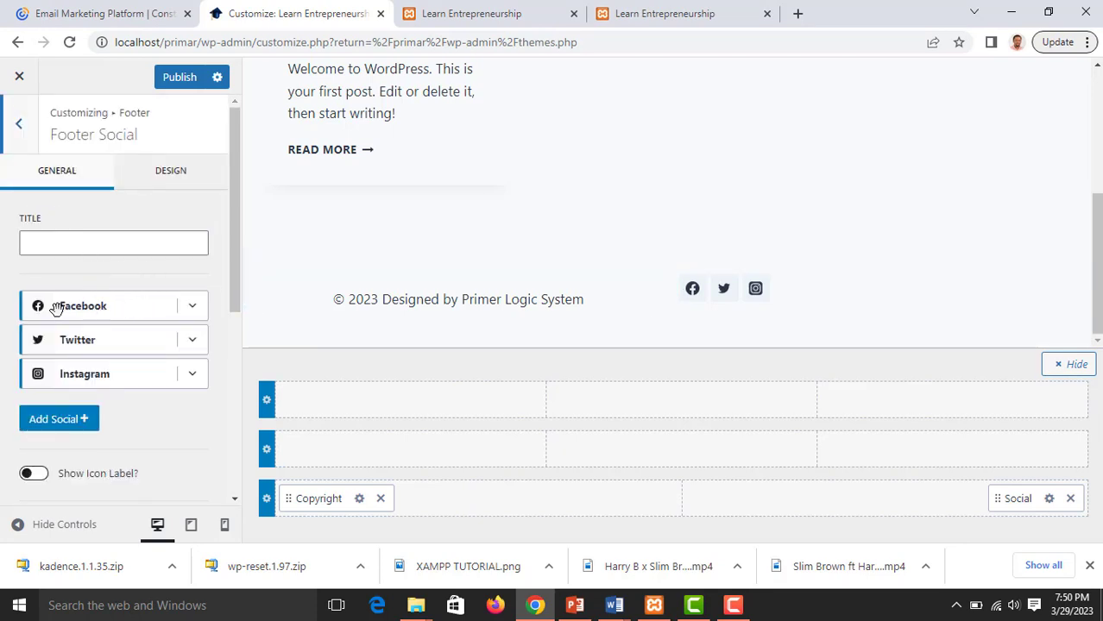
# Try the alternative Facebook icon styles in Footer Social and go back to the circled f icon.
pyautogui.click(191, 312)
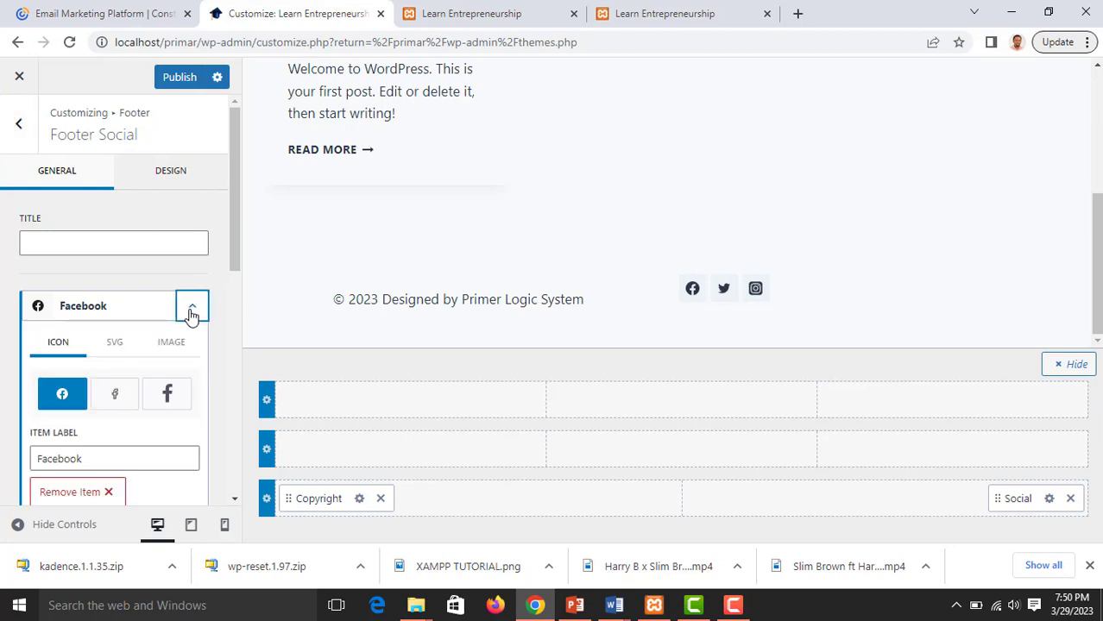
pyautogui.scroll(-1, 83, 357)
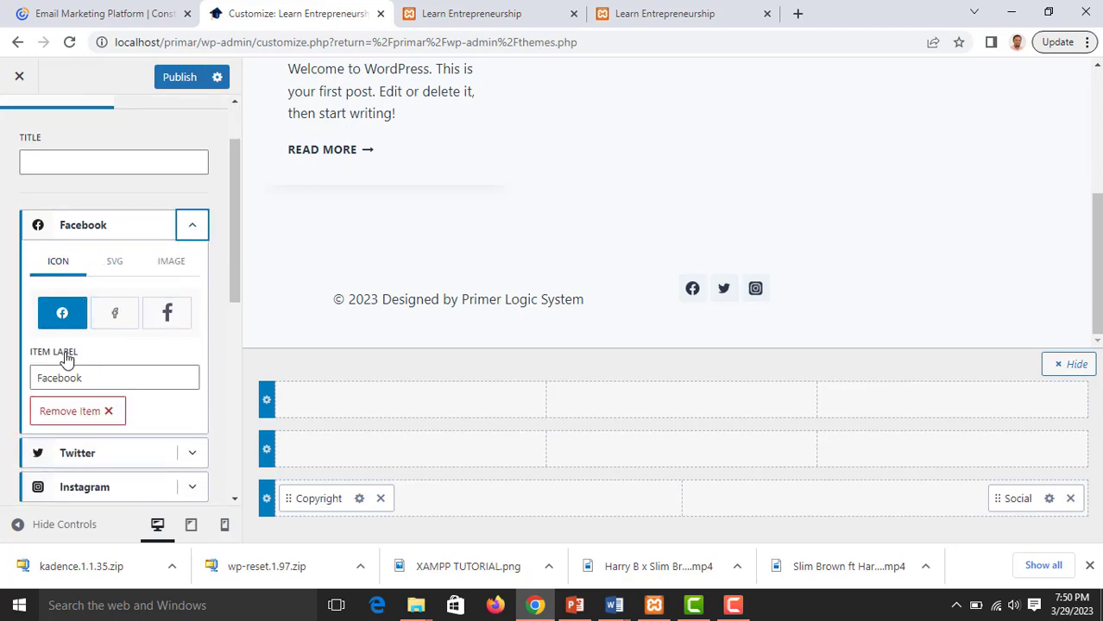
pyautogui.scroll(-1, 70, 359)
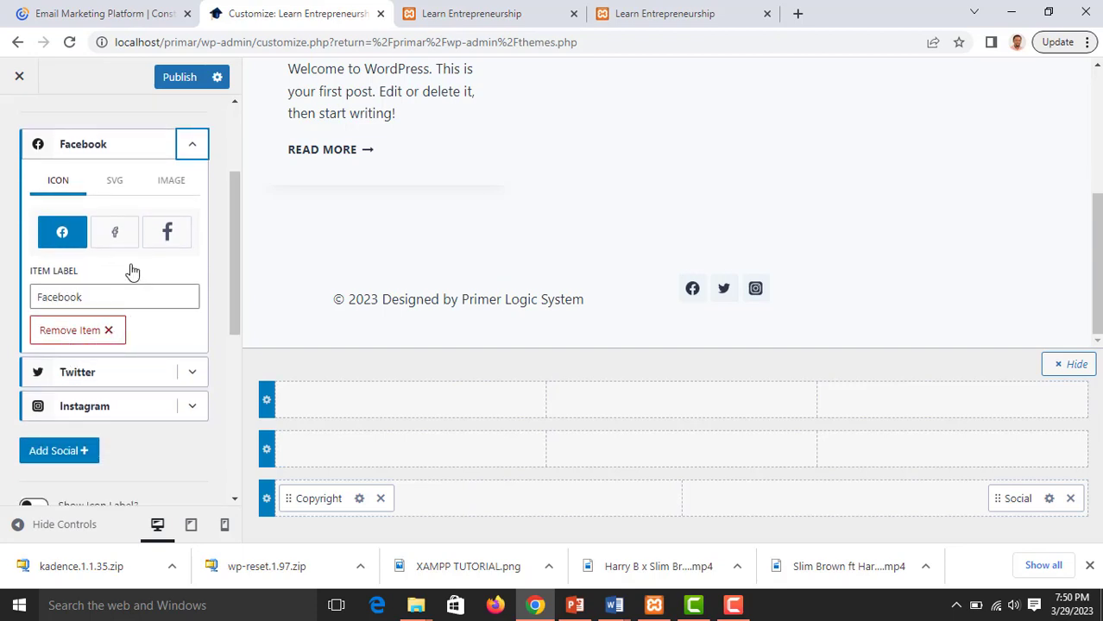
pyautogui.click(169, 240)
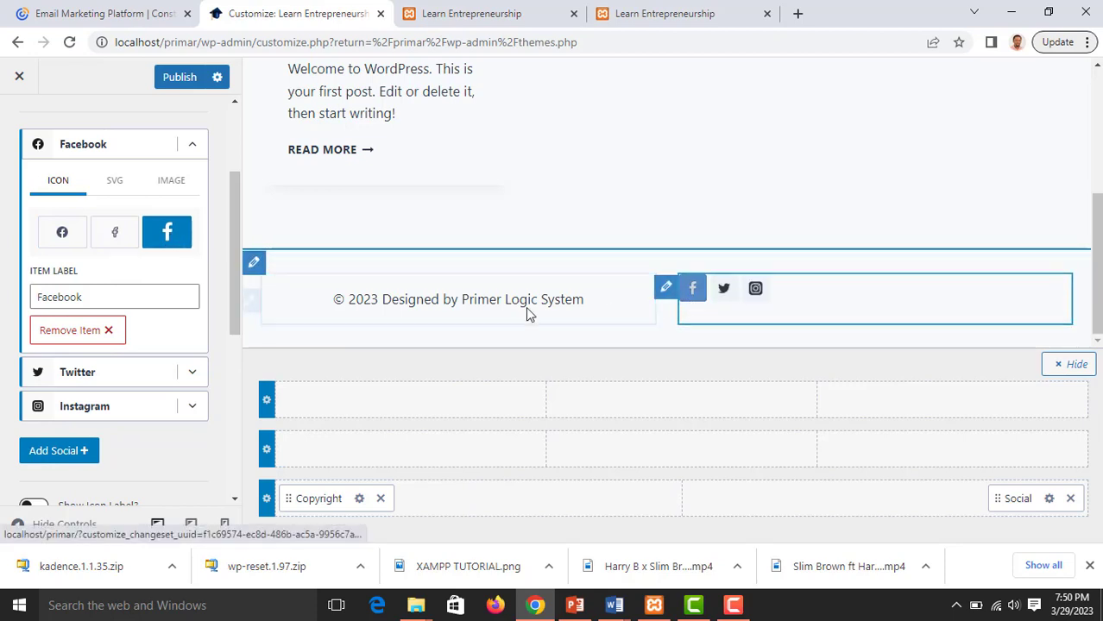
pyautogui.click(122, 242)
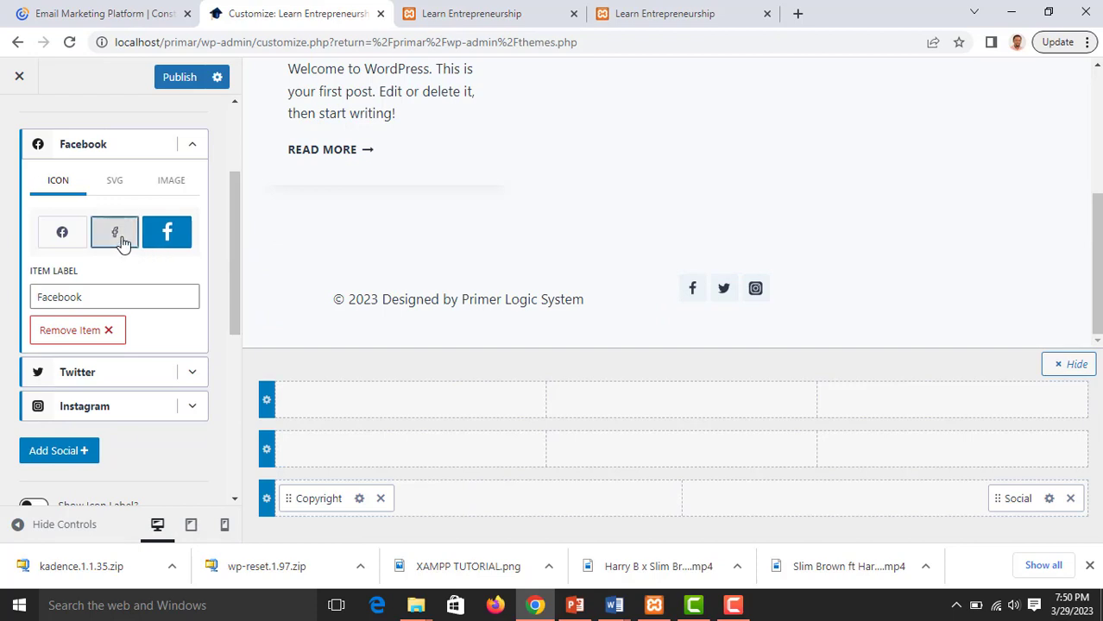
pyautogui.click(66, 235)
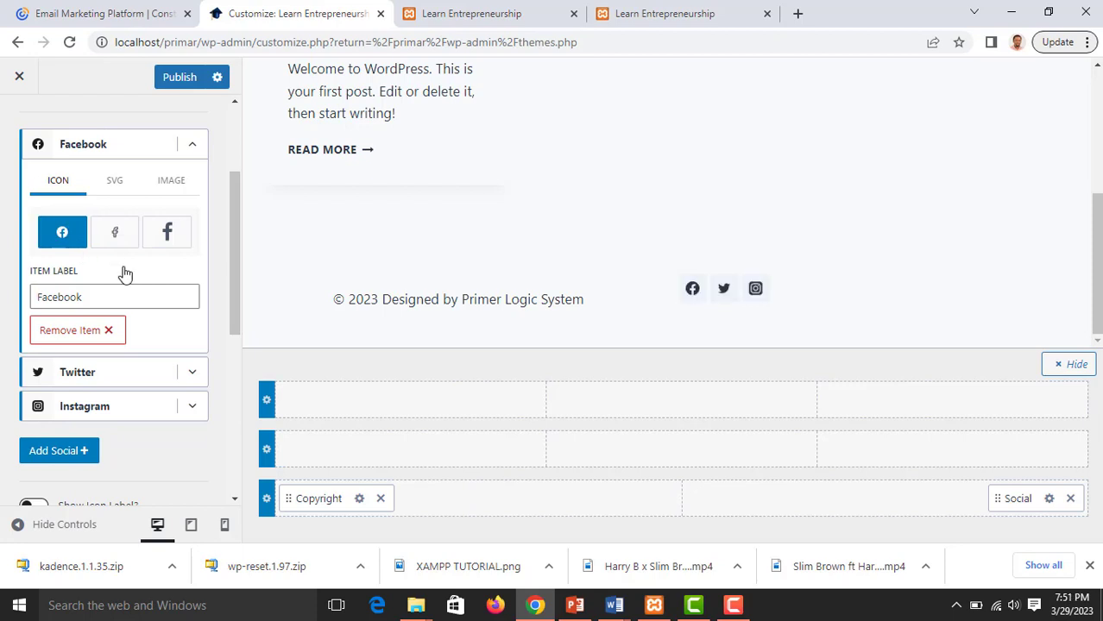
pyautogui.click(193, 149)
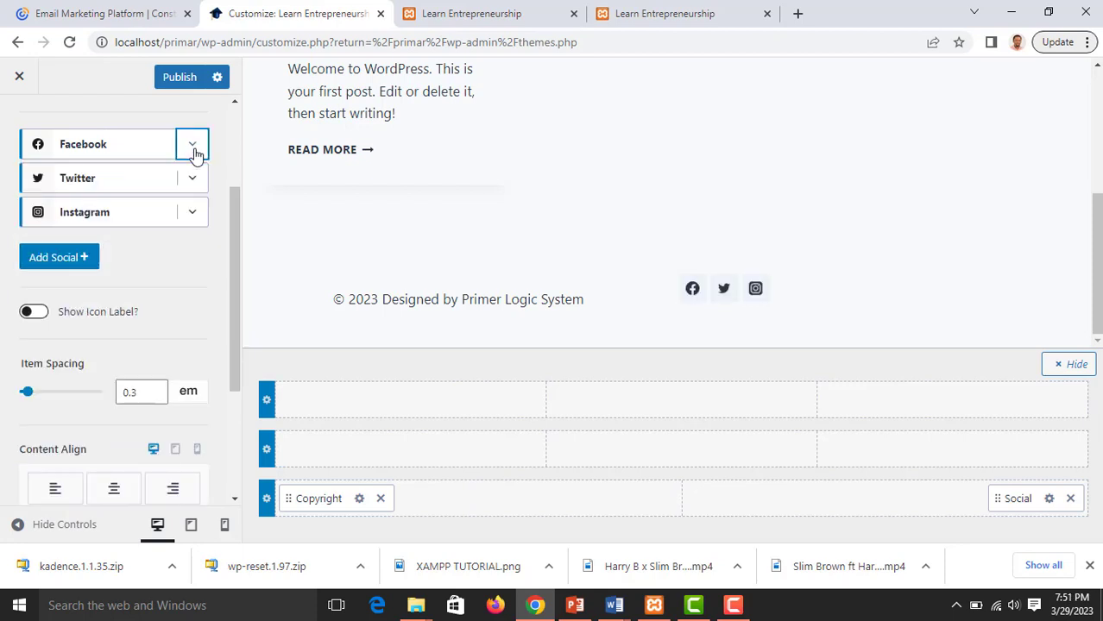
# Try the outlined Twitter icon in Footer Social and go back to the solid bird icon.
pyautogui.click(191, 180)
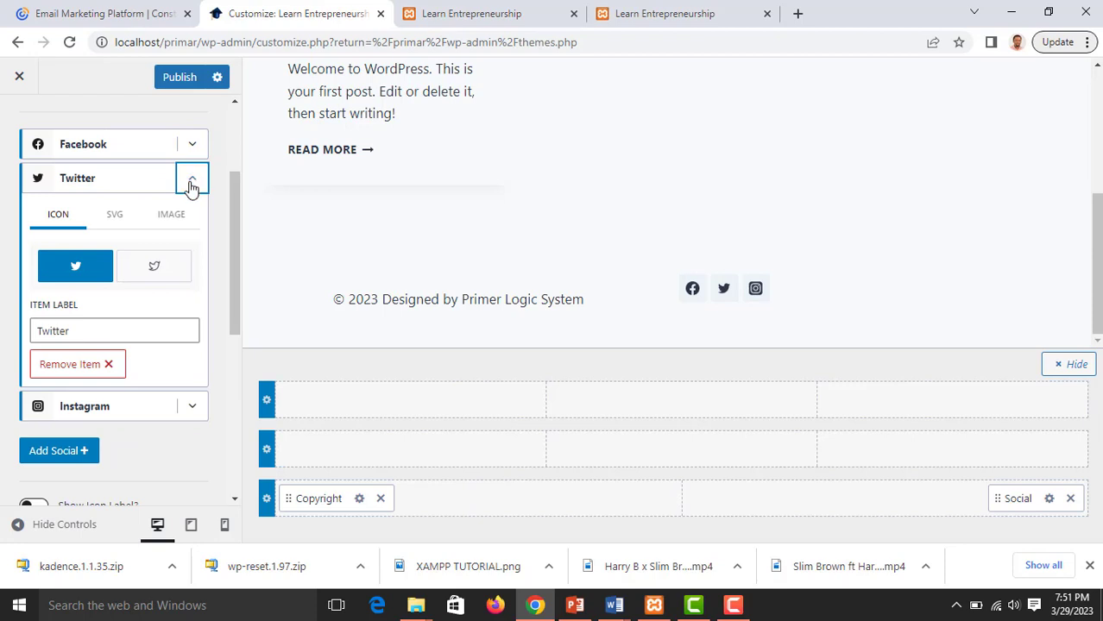
pyautogui.click(149, 269)
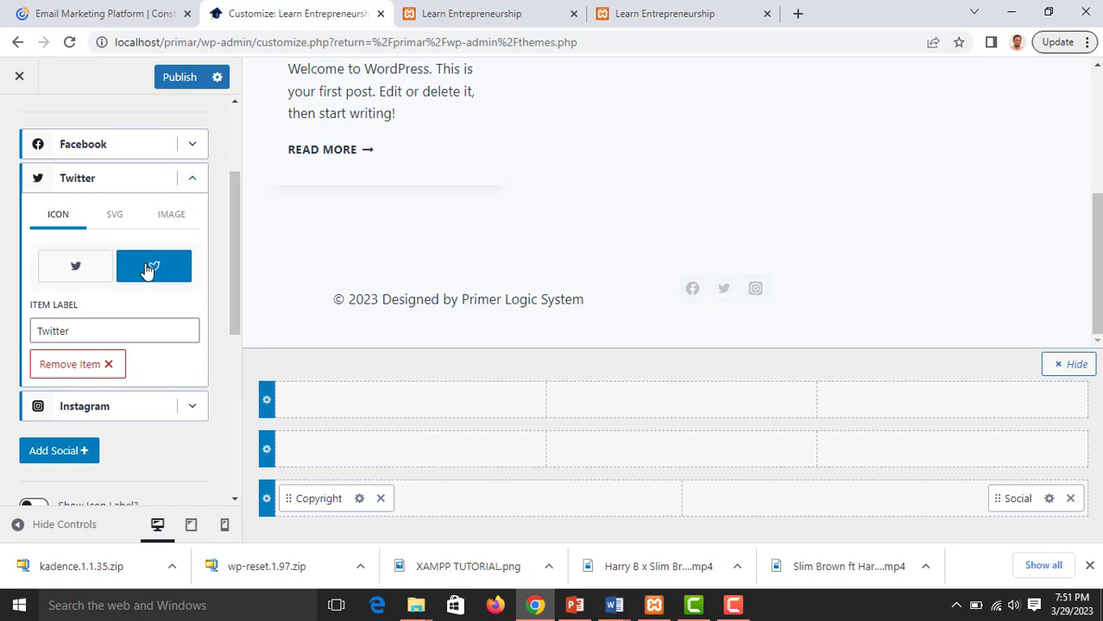
pyautogui.click(80, 272)
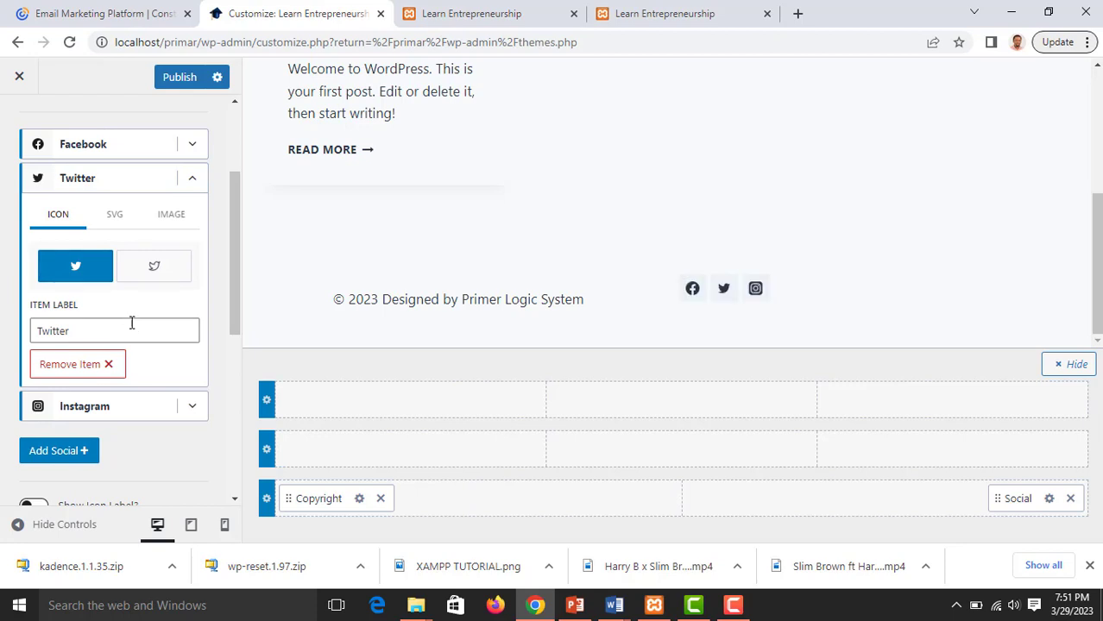
pyautogui.click(191, 178)
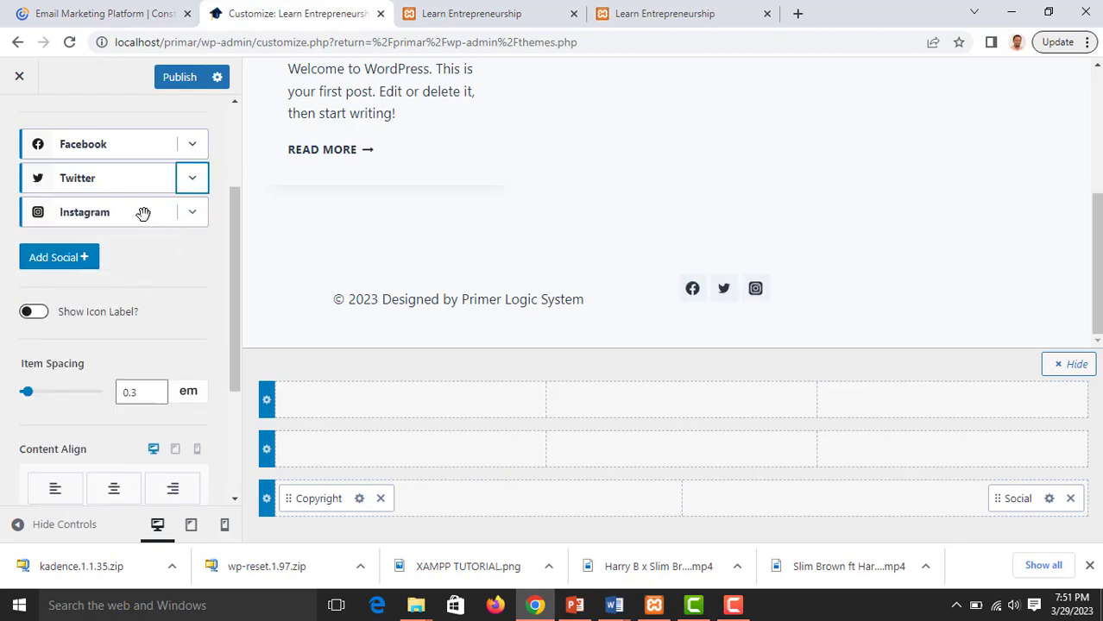
# Browse the available social networks and add Linkedin to the footer's social items.
pyautogui.click(50, 256)
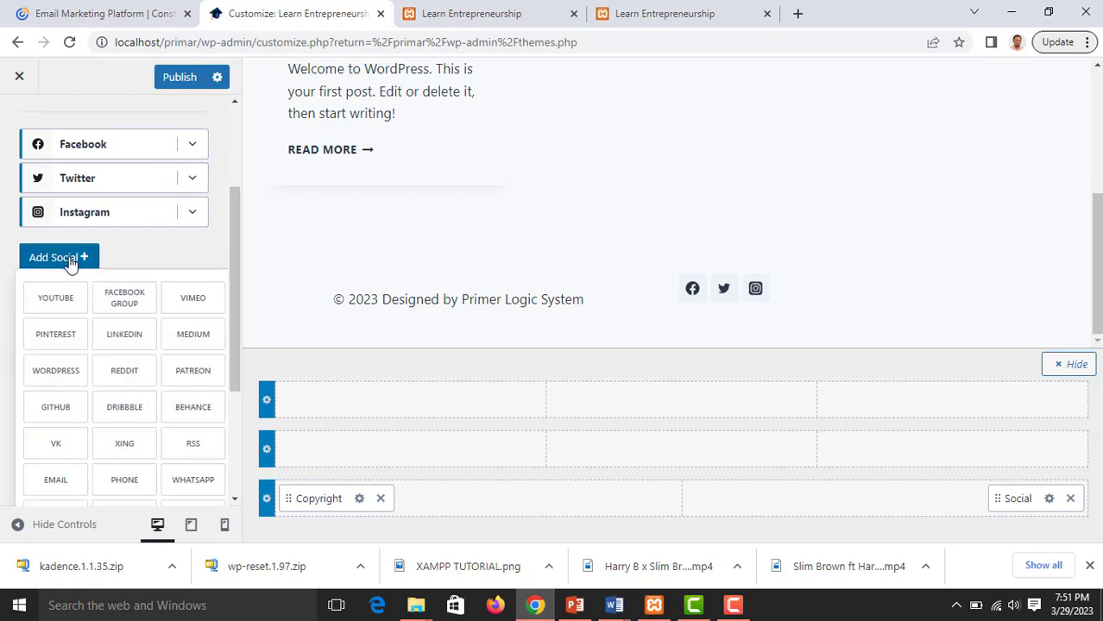
pyautogui.scroll(-2, 126, 371)
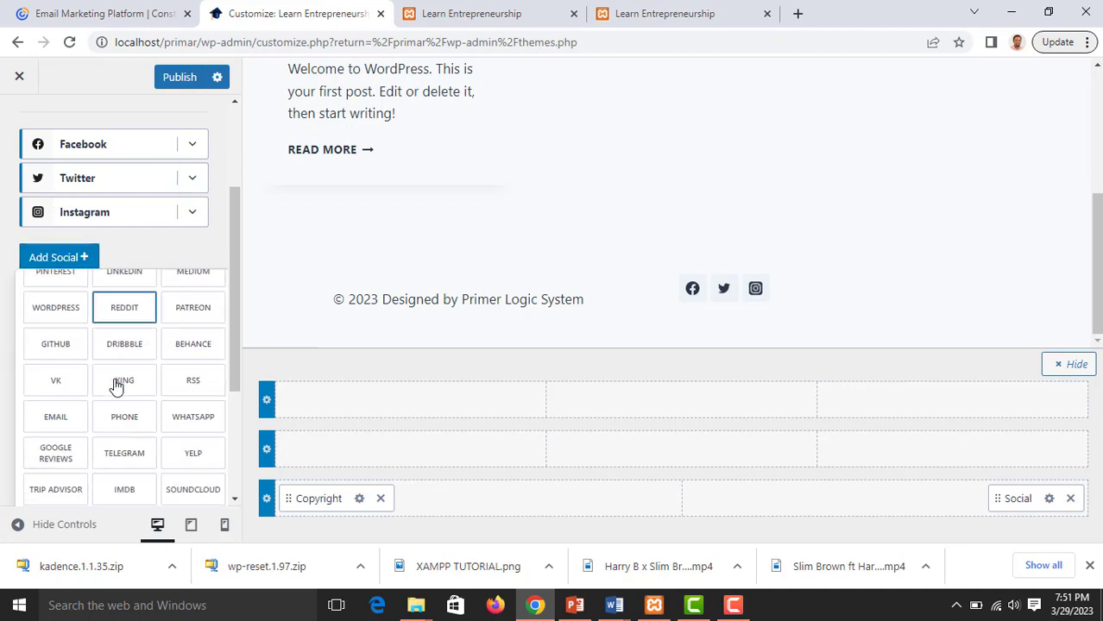
pyautogui.scroll(-1, 116, 387)
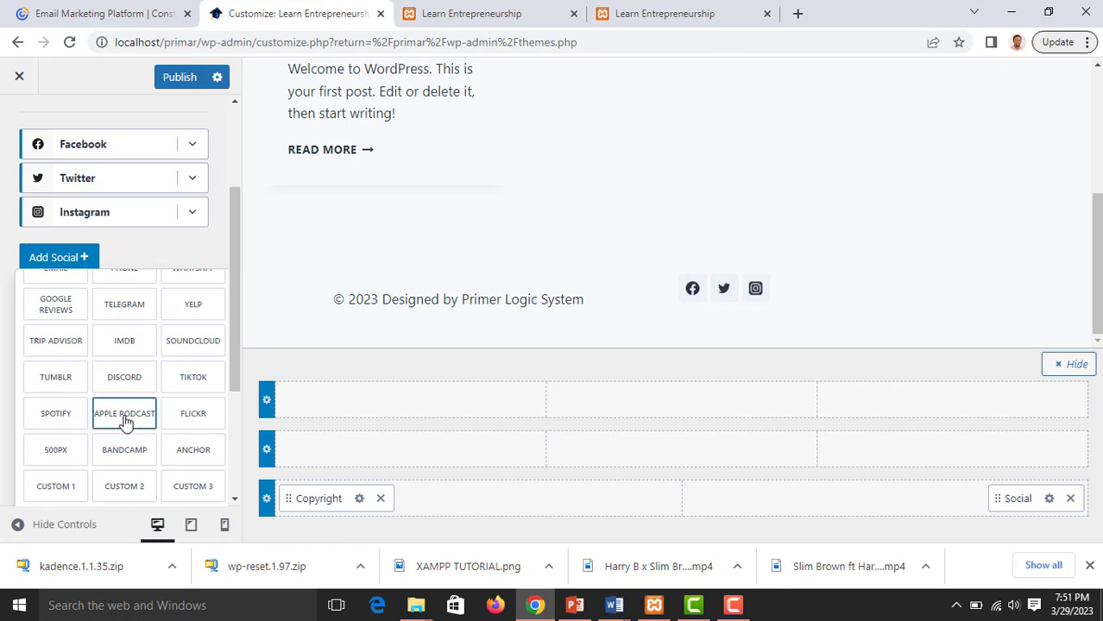
pyautogui.scroll(2, 124, 420)
pyautogui.scroll(1, 124, 420)
pyautogui.scroll(-2, 124, 420)
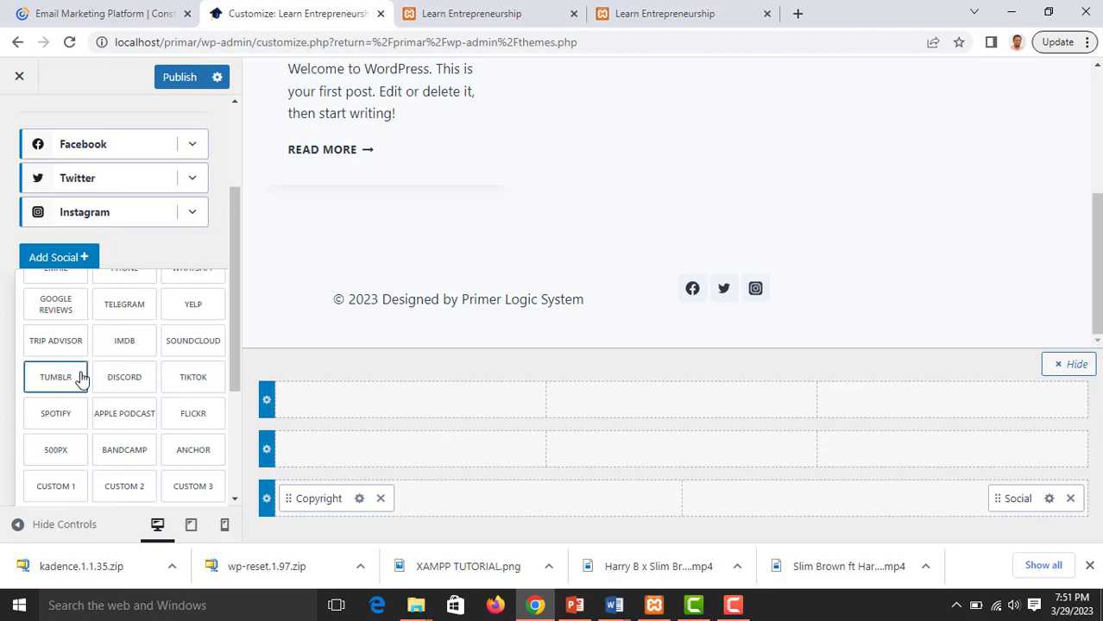
pyautogui.scroll(-3, 155, 391)
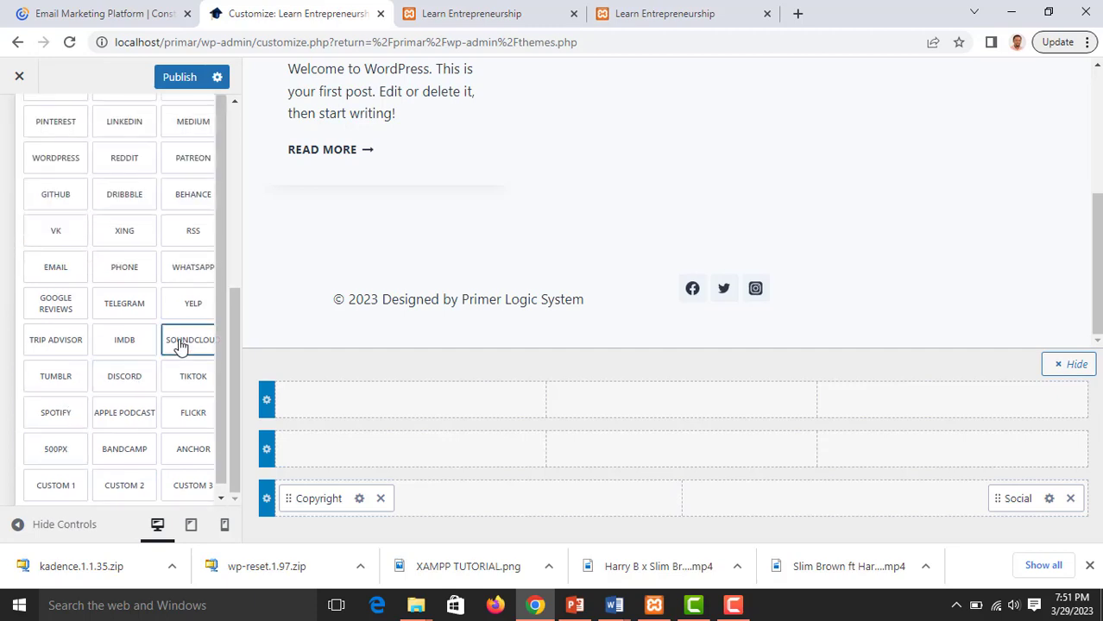
pyautogui.scroll(1, 142, 395)
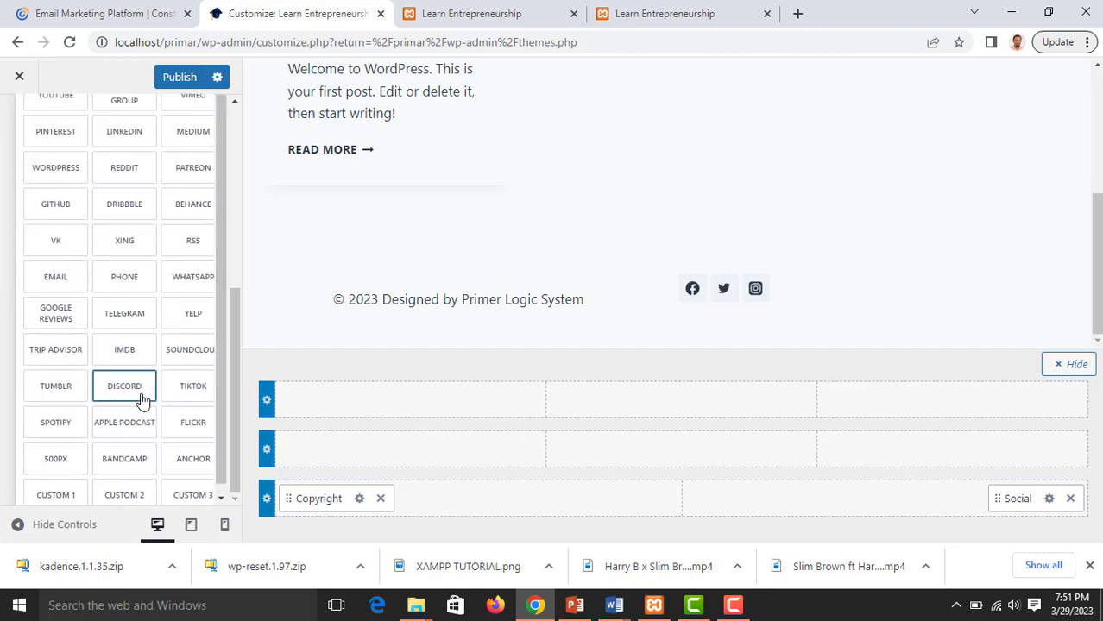
pyautogui.scroll(2, 142, 393)
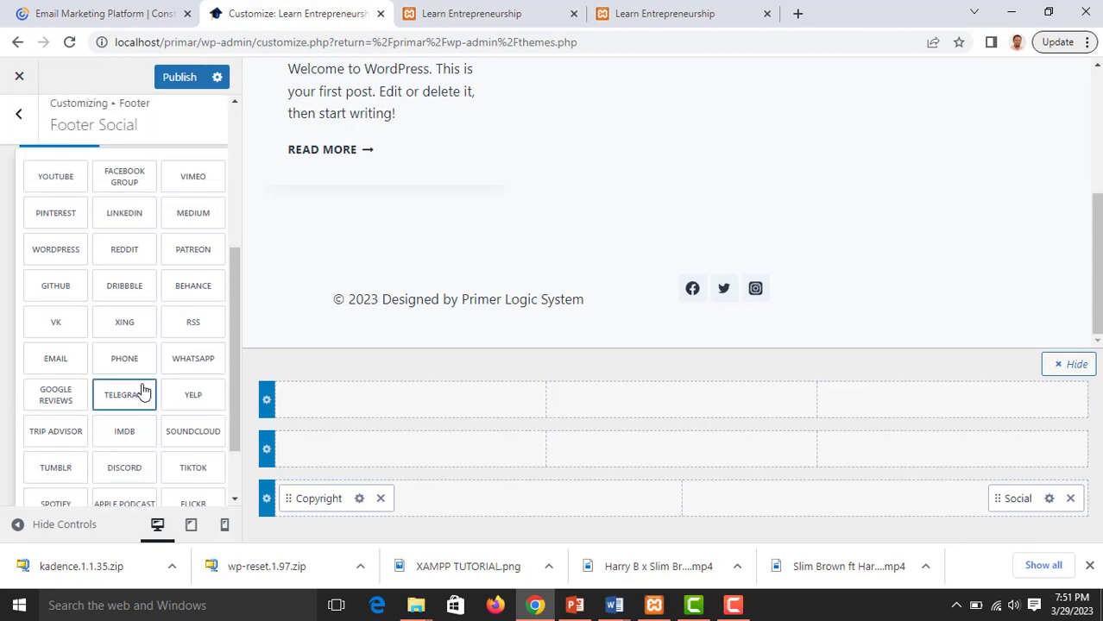
pyautogui.click(126, 214)
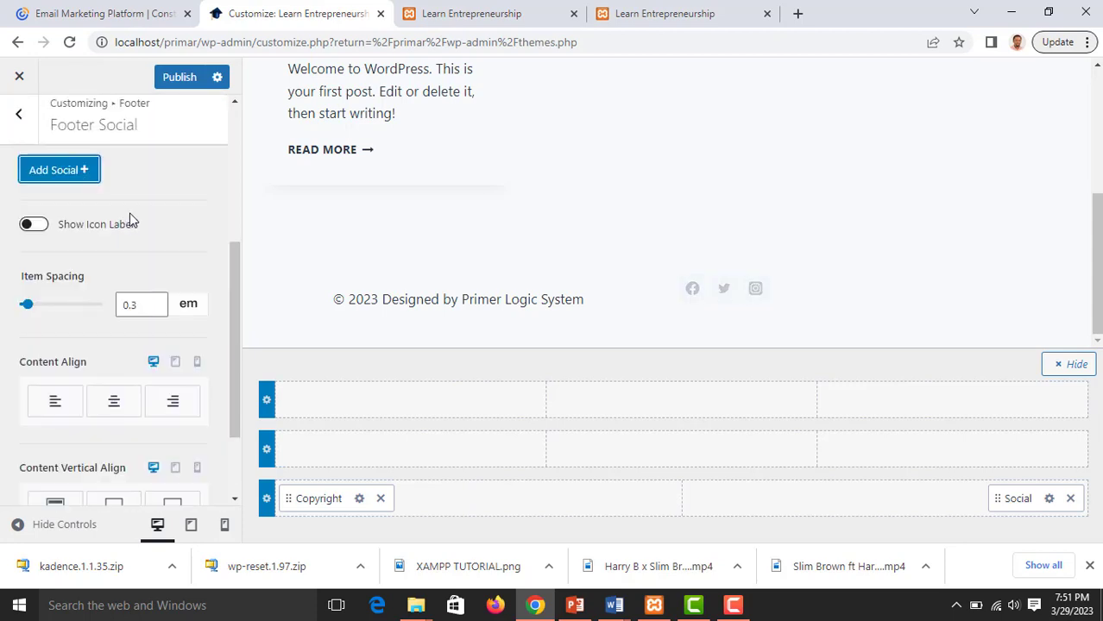
pyautogui.scroll(3, 141, 204)
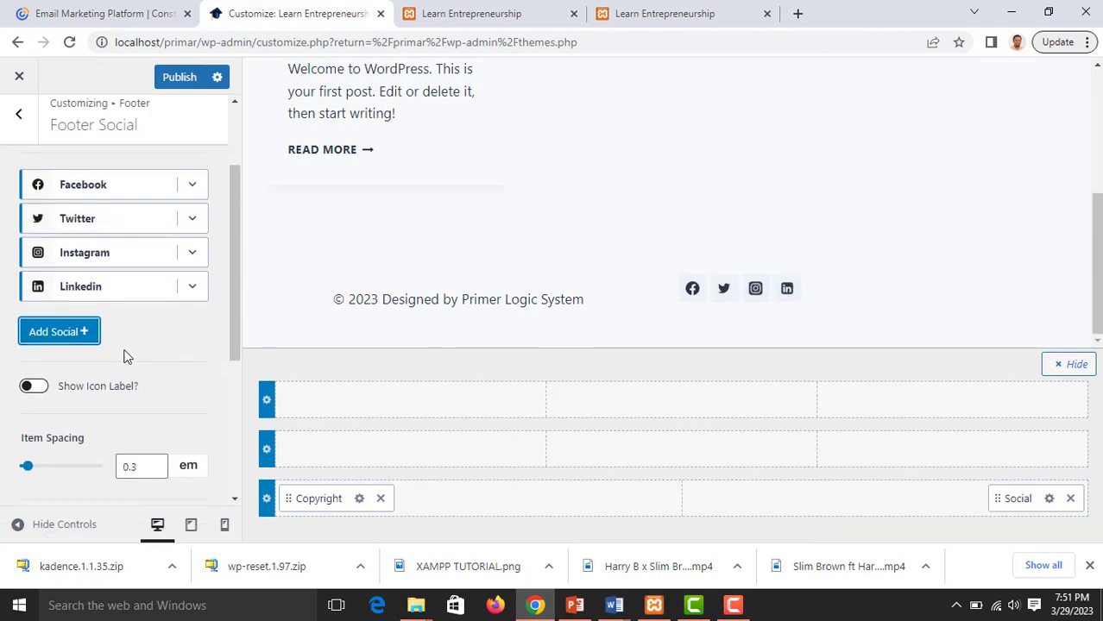
# Set the footer social icons' Content Align to center and Content Vertical Align to bottom.
pyautogui.scroll(-2, 134, 337)
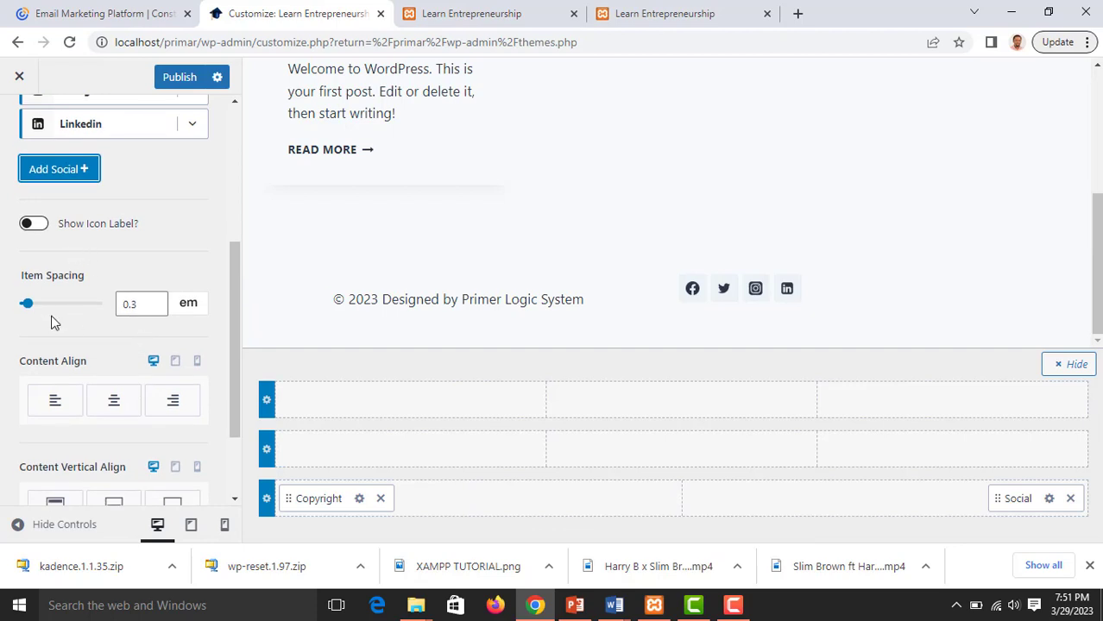
pyautogui.click(114, 402)
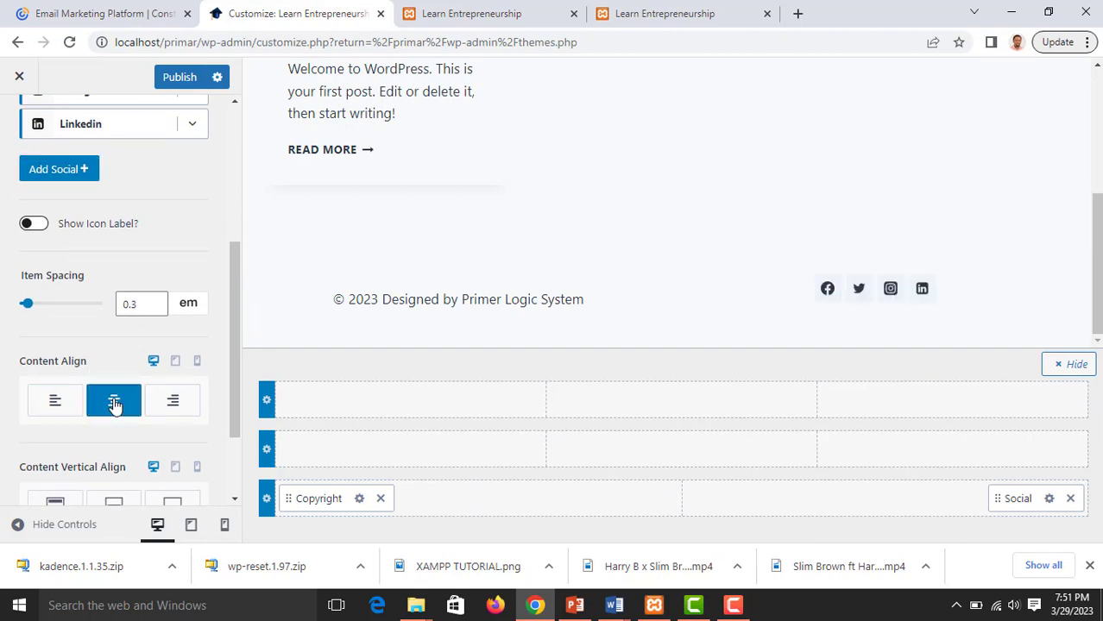
pyautogui.scroll(-1, 95, 379)
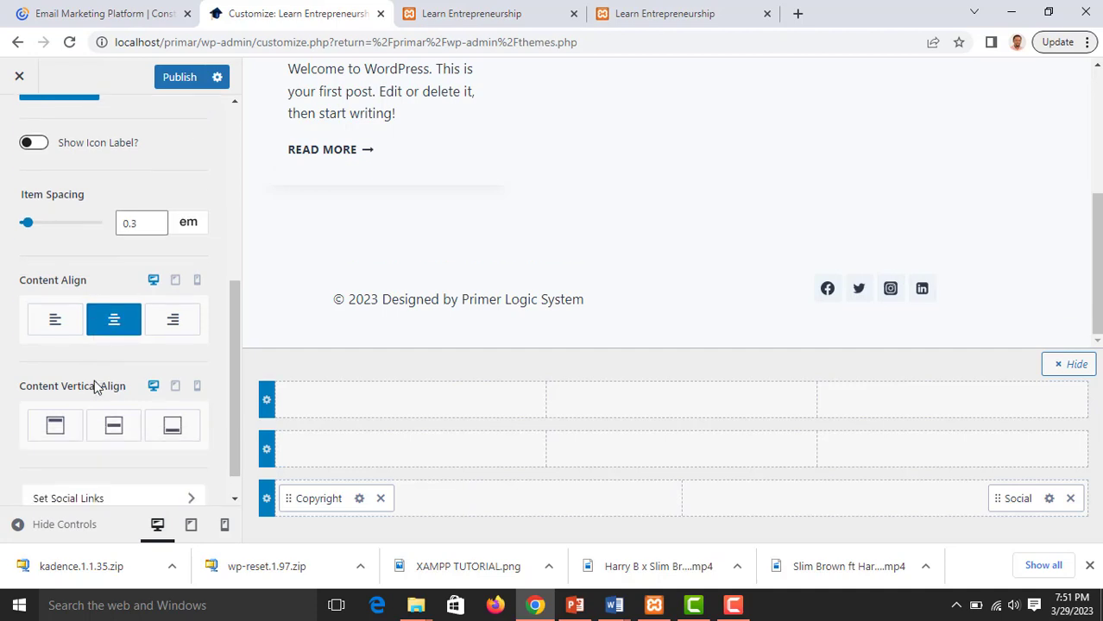
pyautogui.click(172, 432)
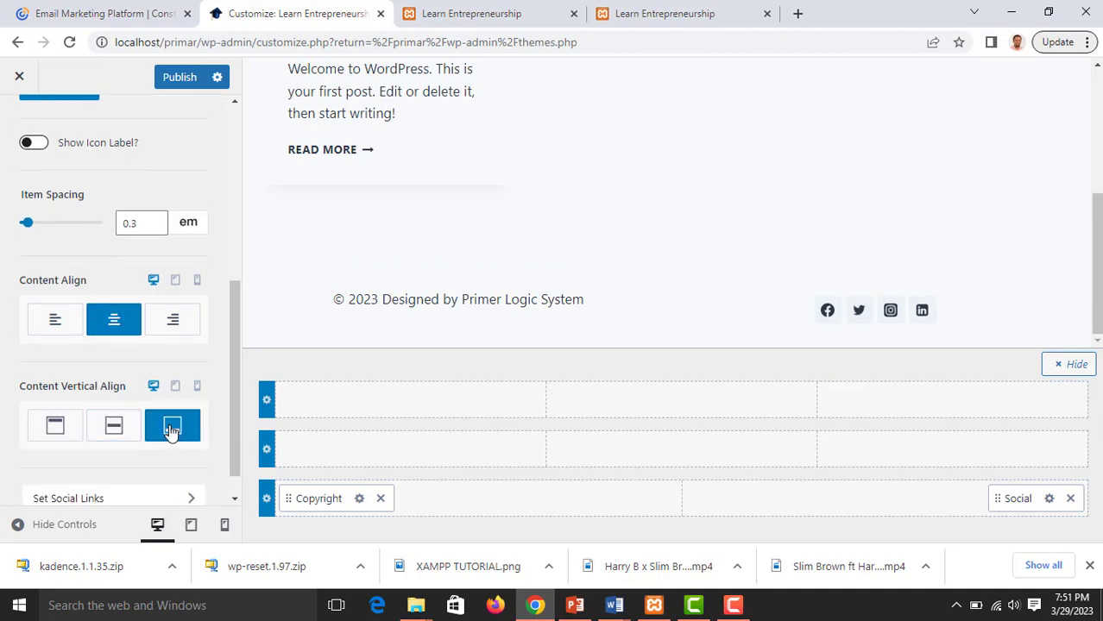
# Open the Social Links settings from the footer social options.
pyautogui.scroll(-1, 74, 454)
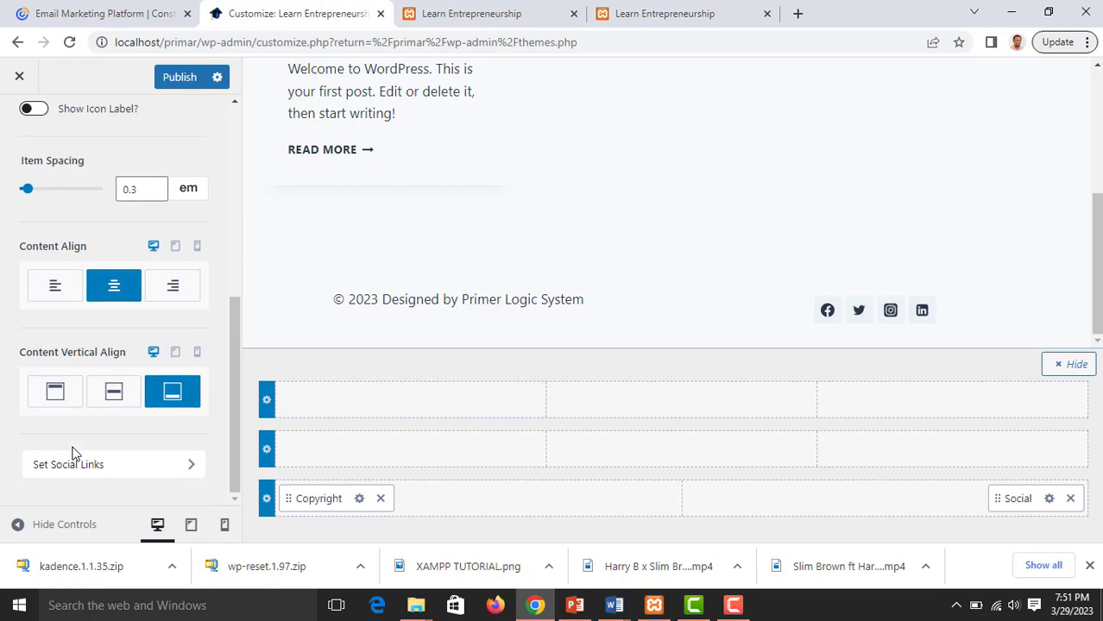
pyautogui.click(190, 469)
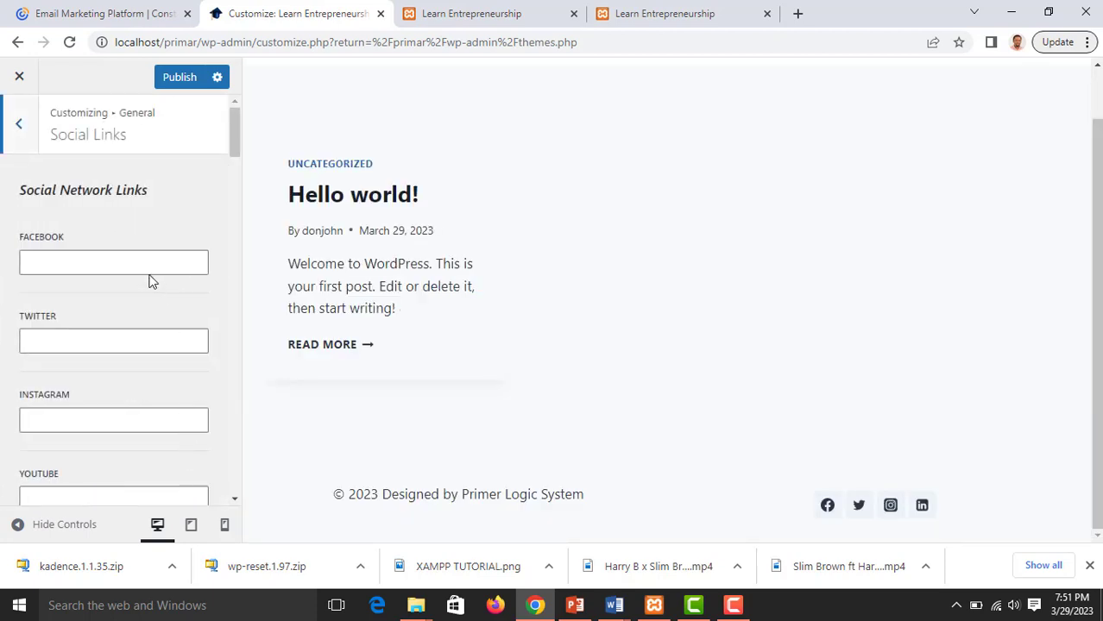
pyautogui.click(146, 266)
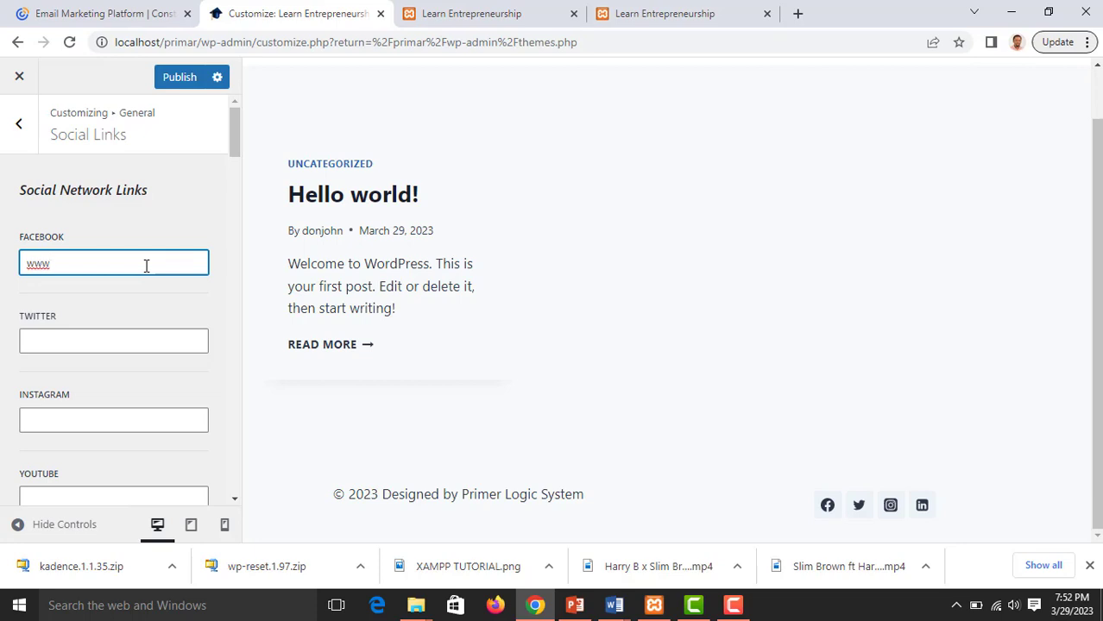
pyautogui.write('www.facebook.com/primertutorng')
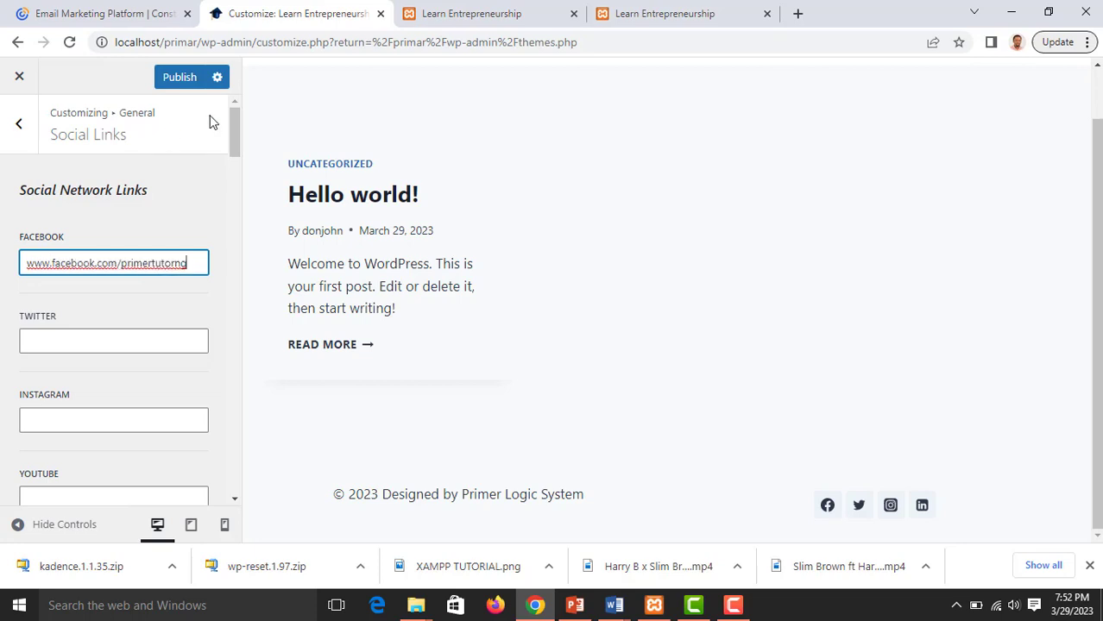
pyautogui.click(183, 79)
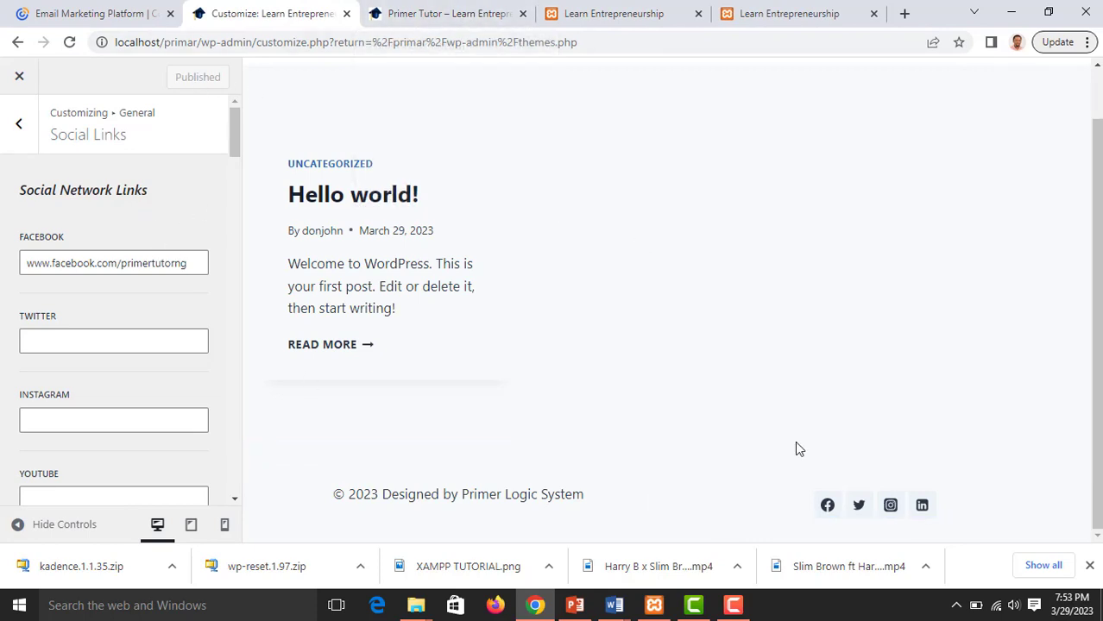
# Test the footer's Facebook icon link from the site preview, look over the page it opens, and return to the Customizer.
pyautogui.click(421, 16)
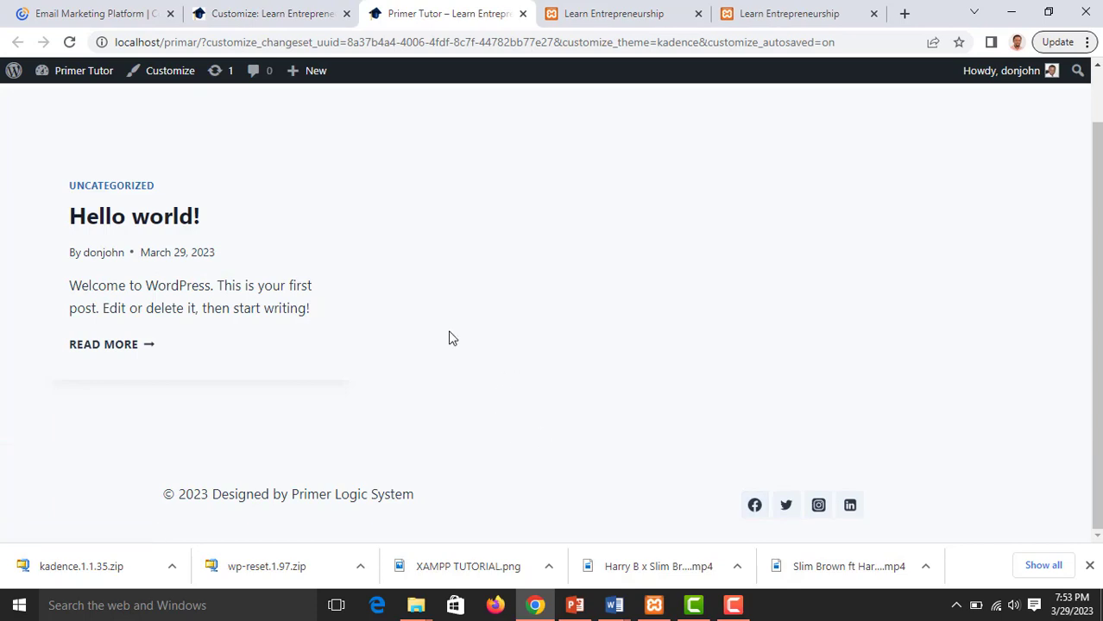
pyautogui.rightClick(755, 509)
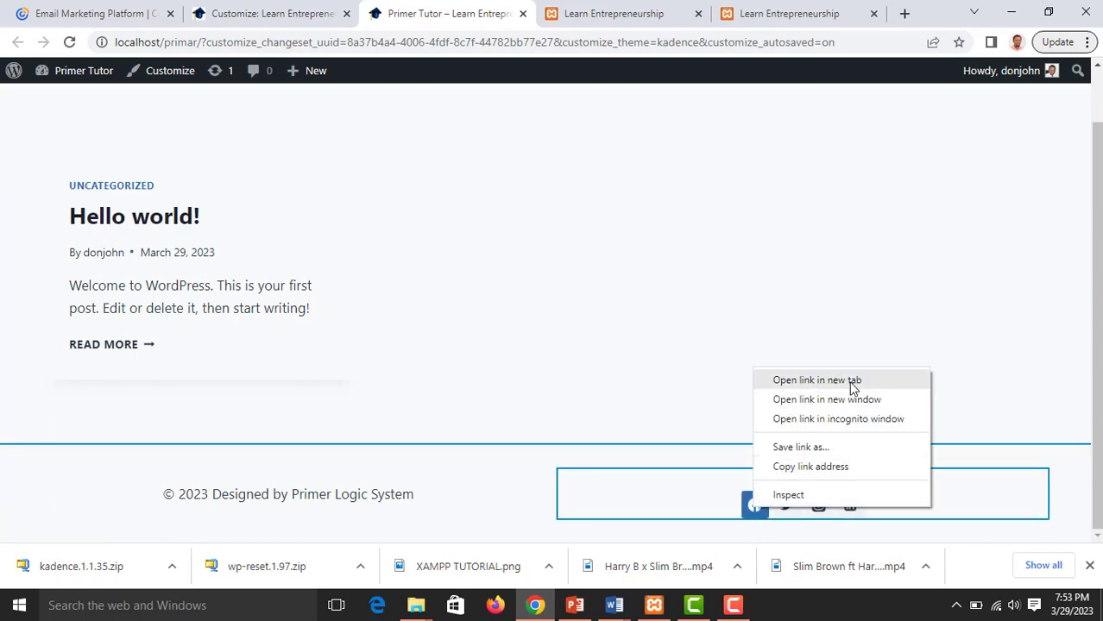
pyautogui.click(817, 381)
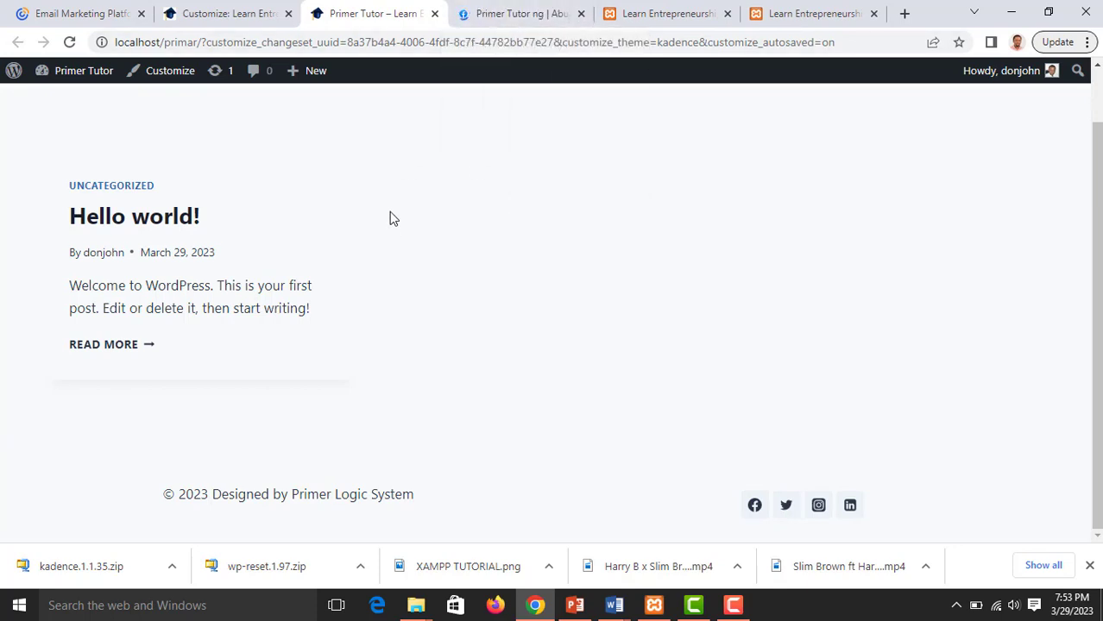
pyautogui.click(521, 15)
pyautogui.scroll(-2, 548, 232)
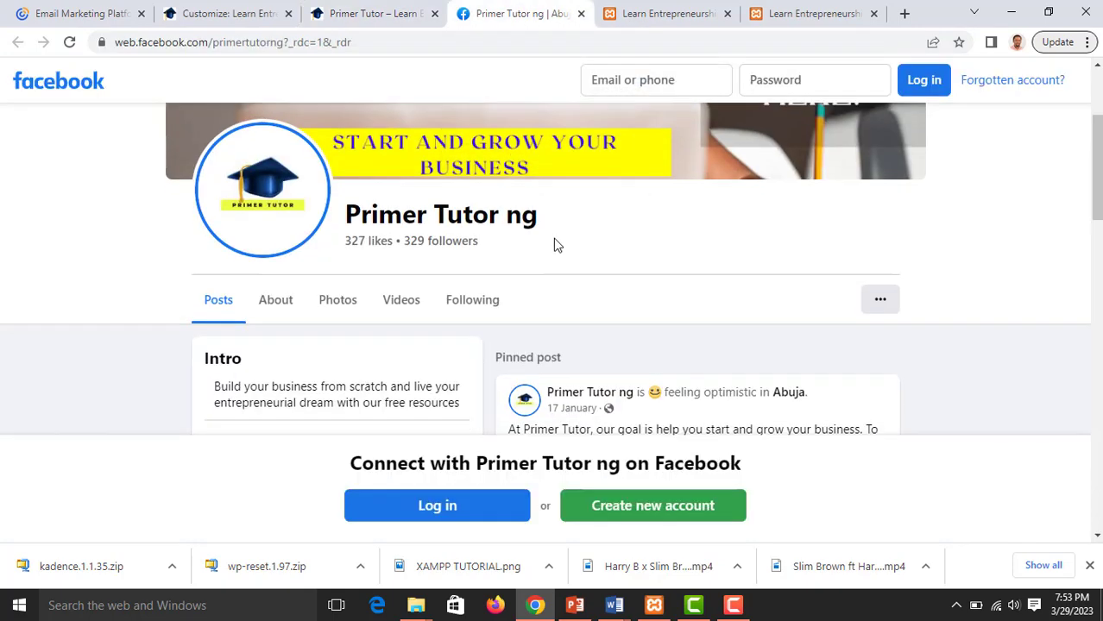
pyautogui.scroll(4, 553, 238)
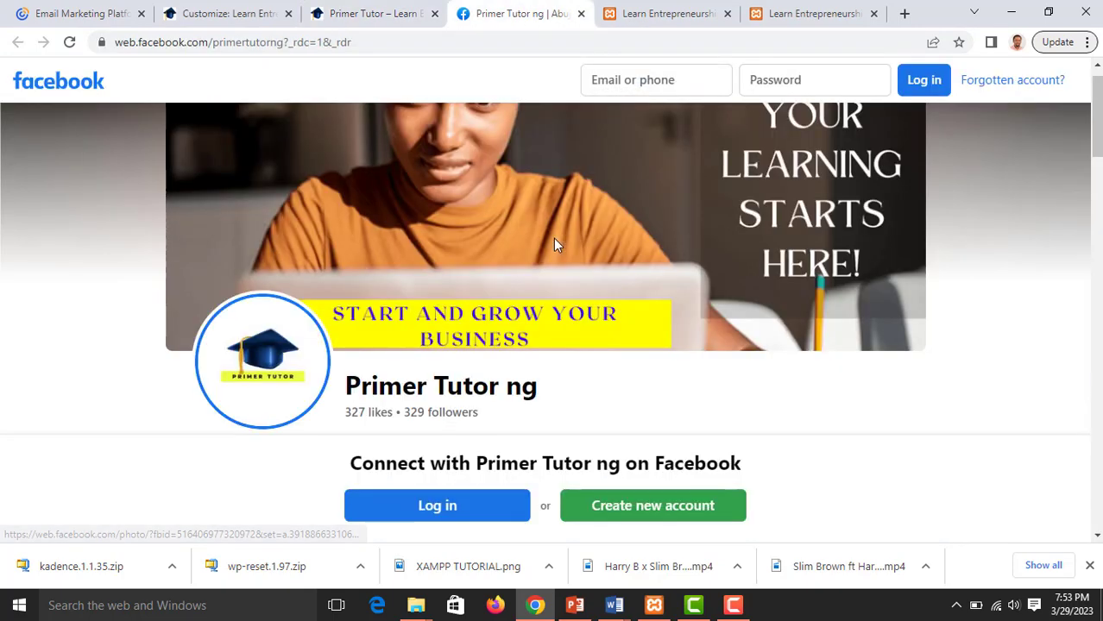
pyautogui.click(581, 14)
pyautogui.click(233, 13)
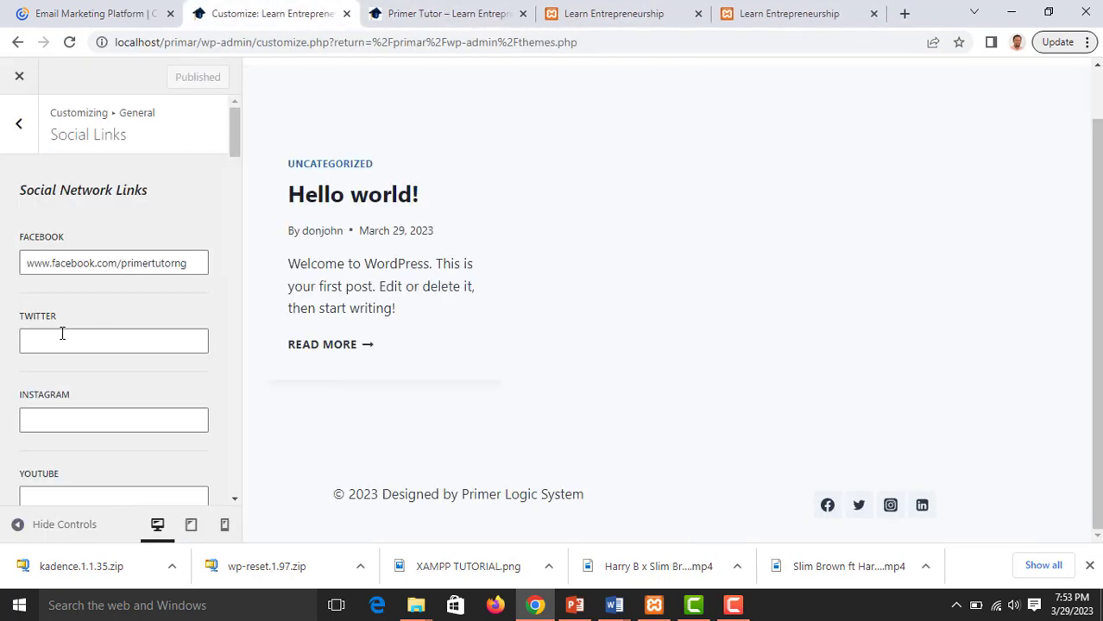
# Look through the remaining social network link fields and the general options of Footer Social.
pyautogui.scroll(-1, 62, 333)
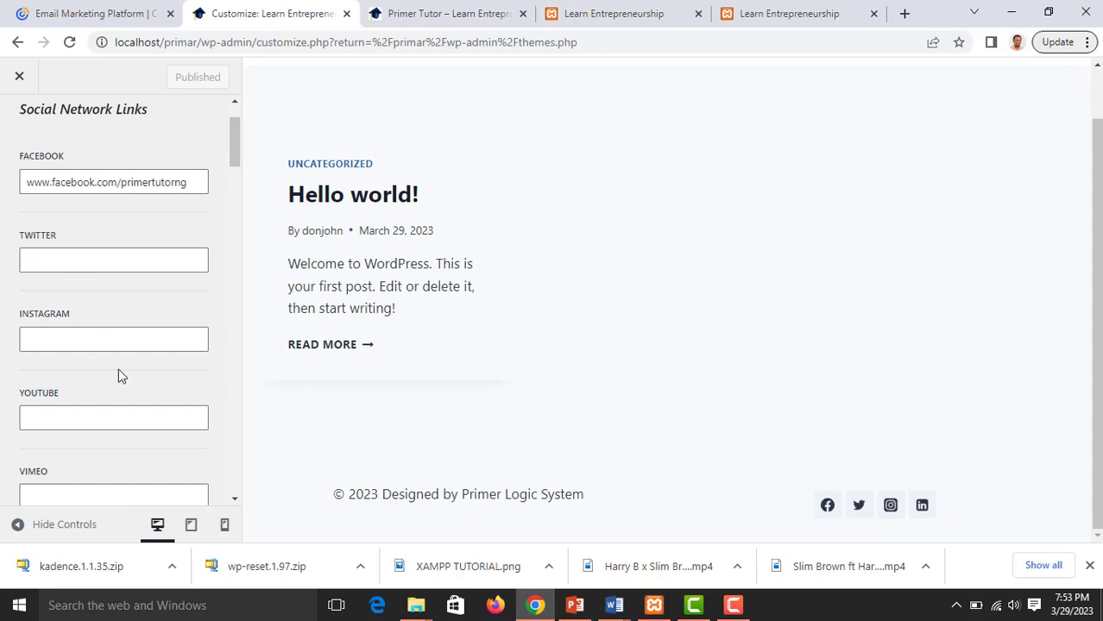
pyautogui.scroll(-1, 171, 309)
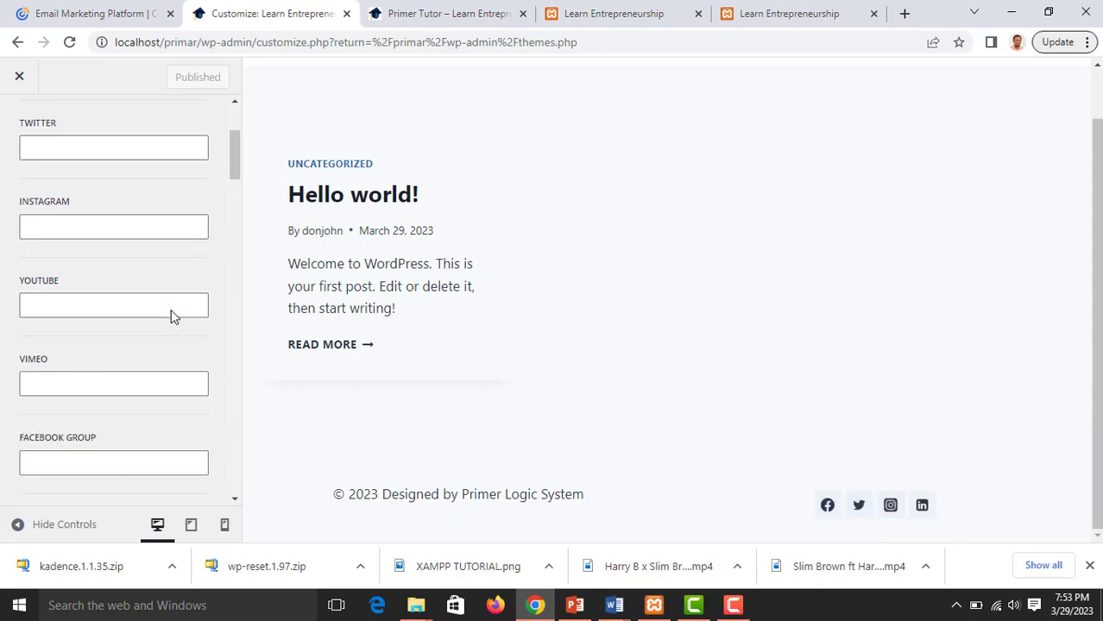
pyautogui.scroll(-1, 171, 317)
pyautogui.scroll(-12, 171, 317)
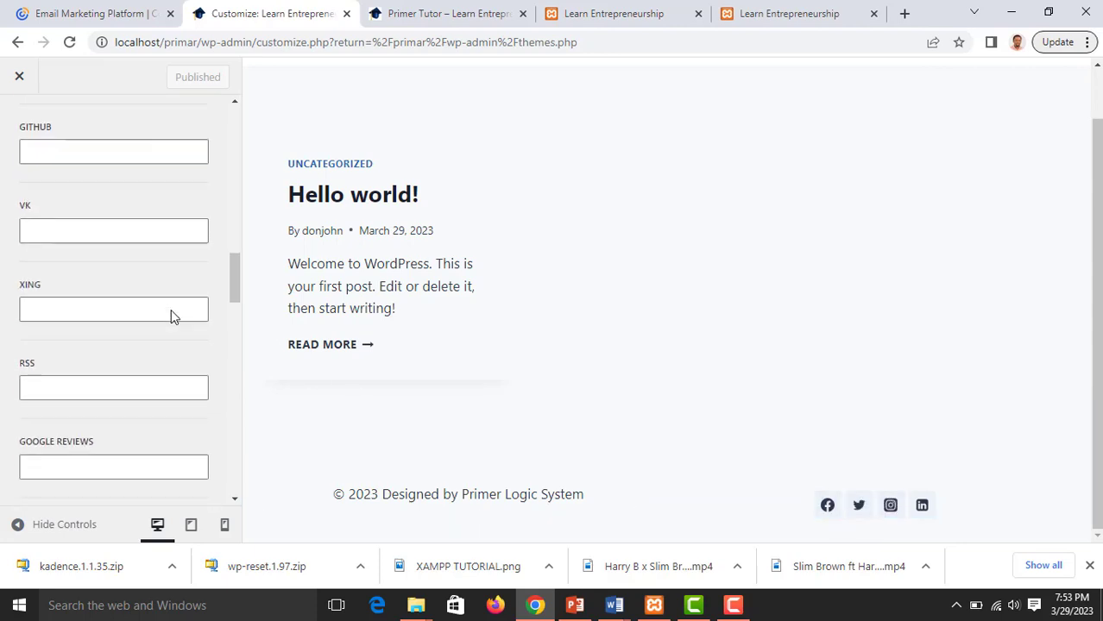
pyautogui.scroll(10, 171, 314)
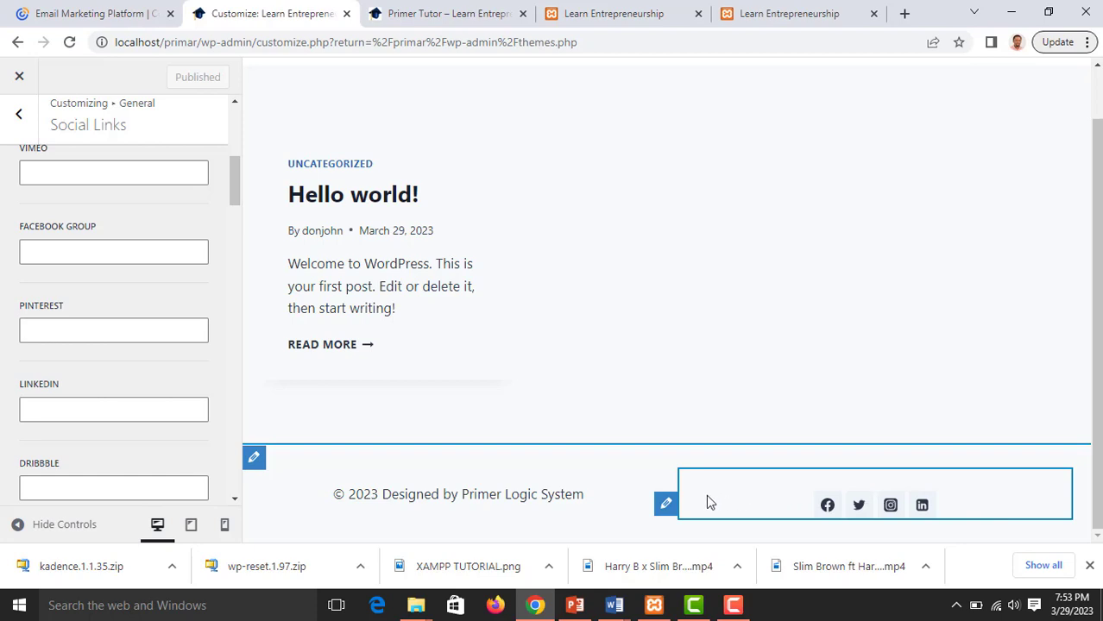
pyautogui.click(667, 506)
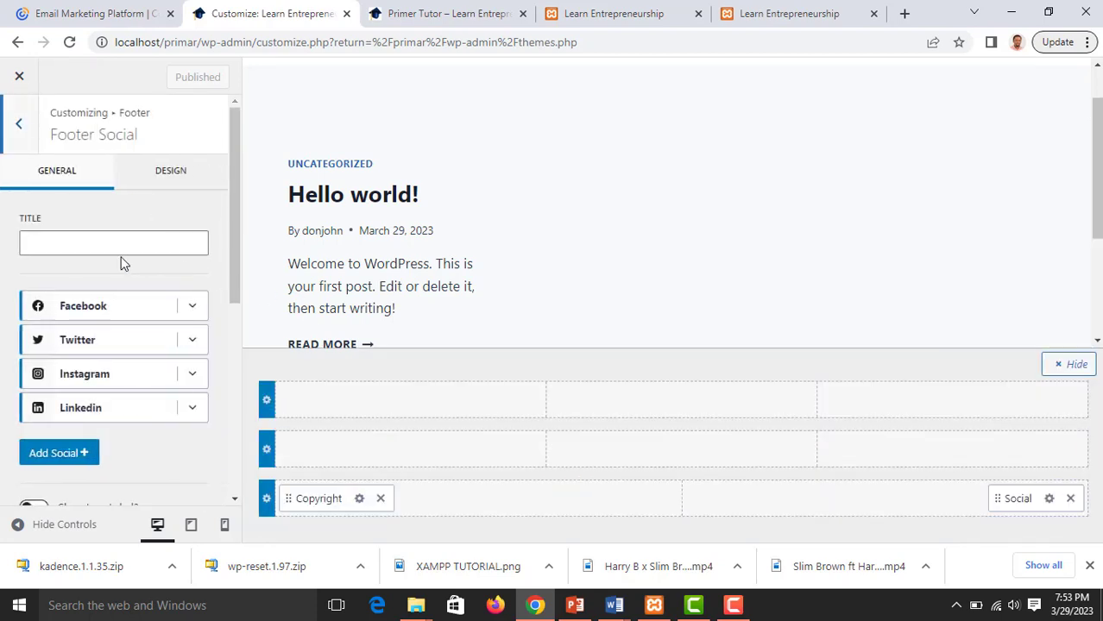
pyautogui.scroll(-3, 160, 229)
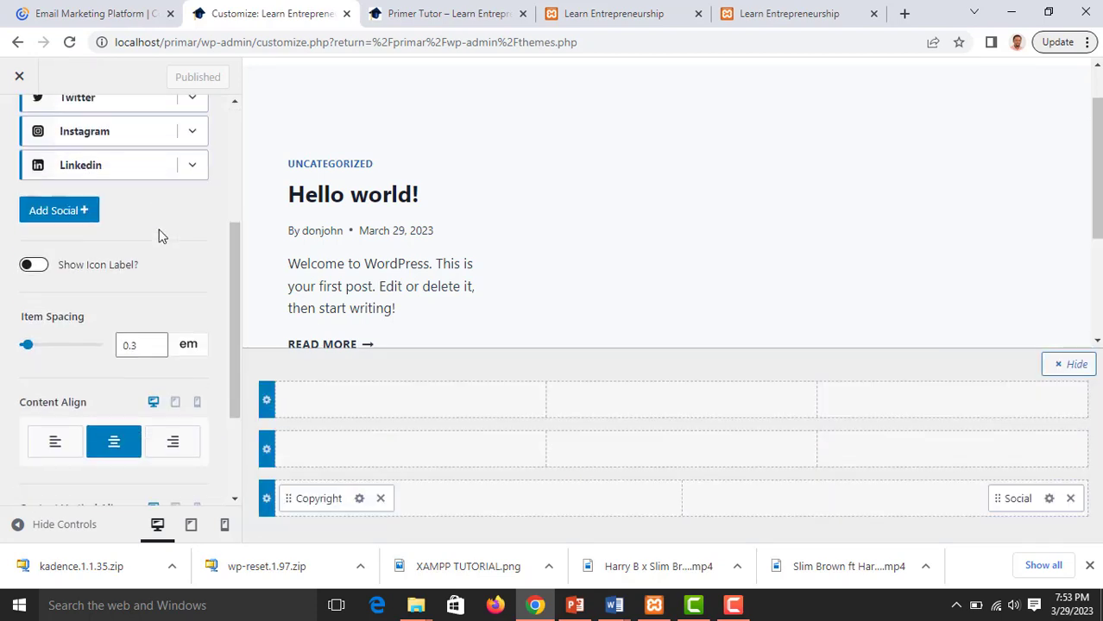
pyautogui.scroll(-2, 121, 272)
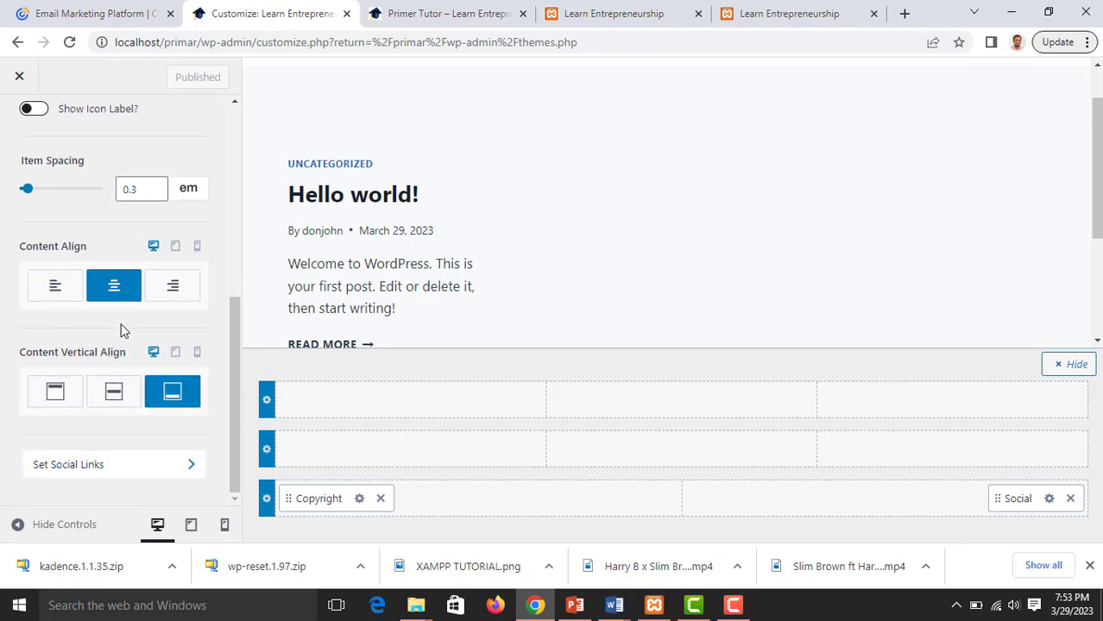
pyautogui.scroll(5, 134, 306)
# Set the footer social icons' Icon Size to 1.1 em in the design settings.
pyautogui.click(171, 171)
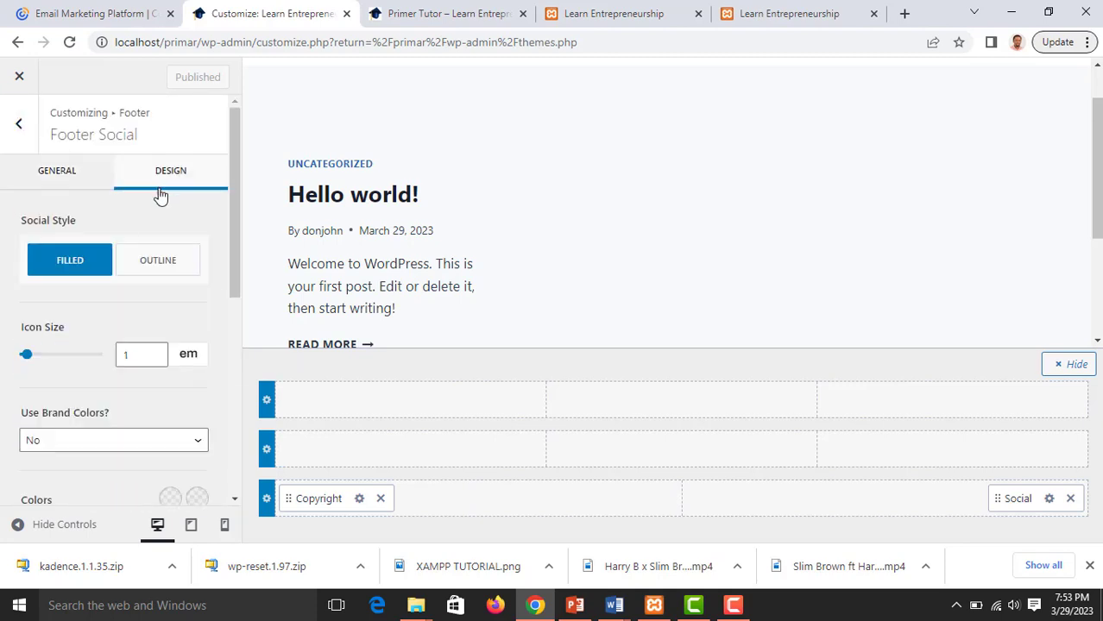
pyautogui.scroll(-2, 148, 213)
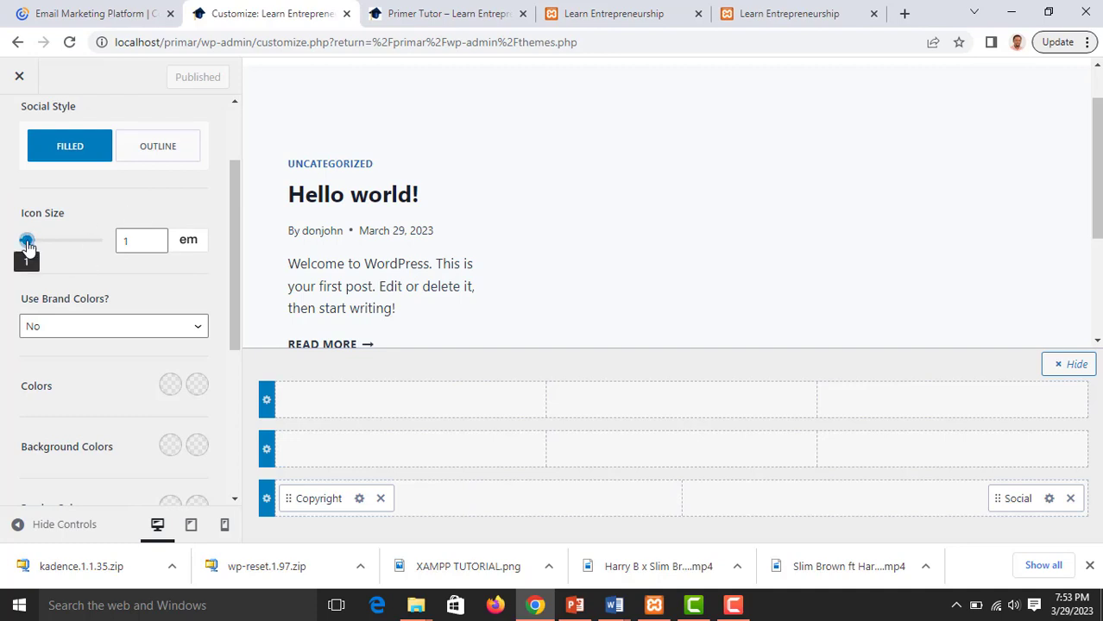
pyautogui.scroll(-3, 573, 191)
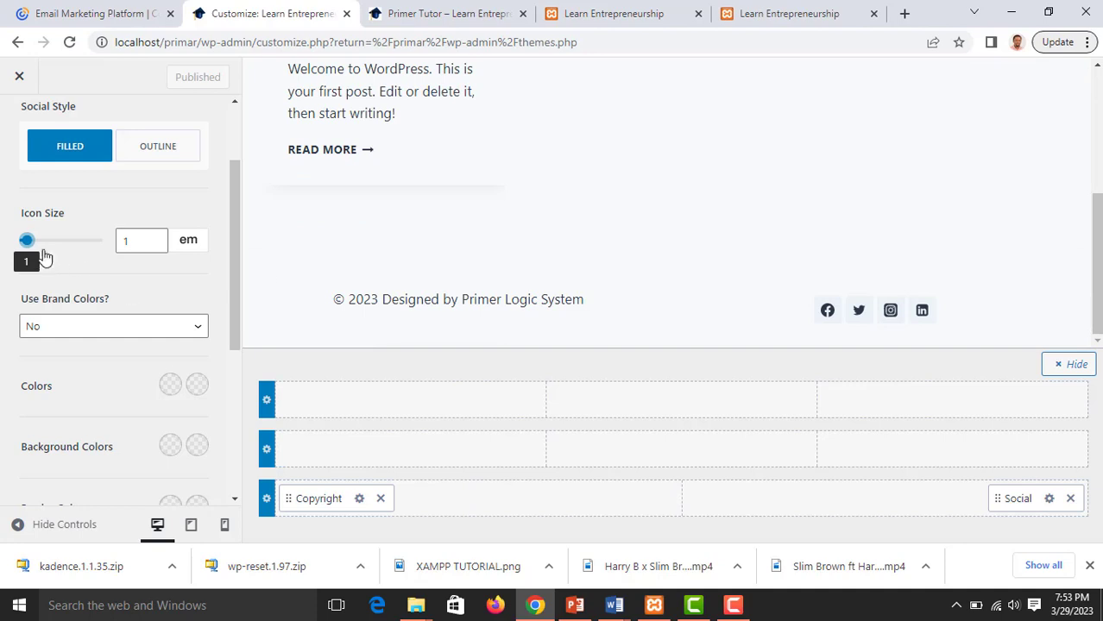
pyautogui.moveTo(27, 245); pyautogui.dragTo(27, 245)
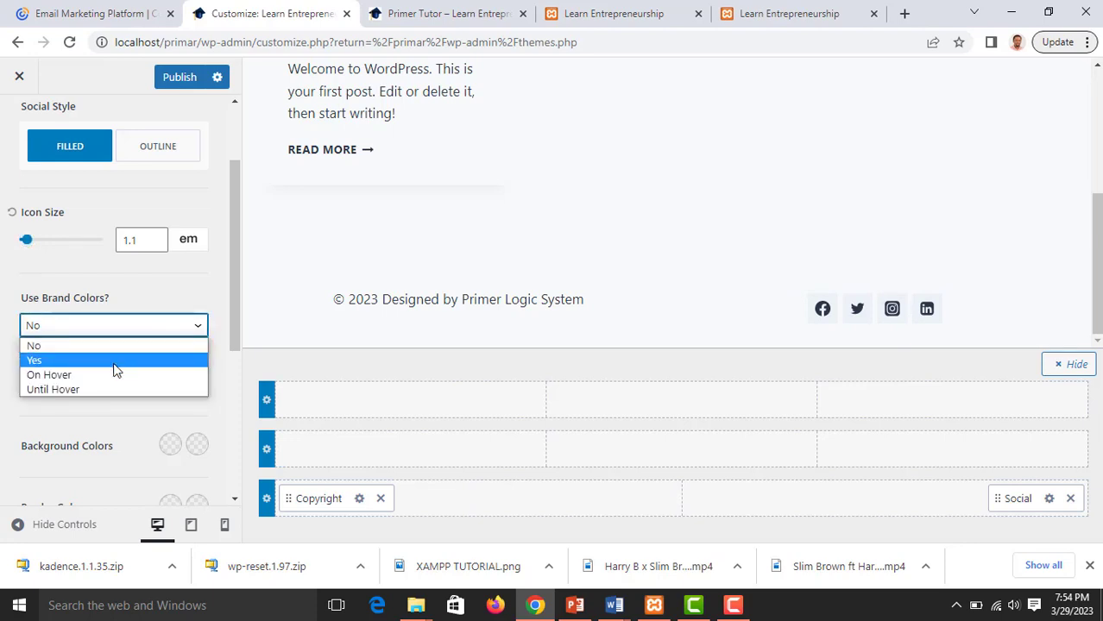
# Try brand colors on the footer social icons and set Use Brand Colors back to No.
pyautogui.click(113, 360)
pyautogui.click(858, 311)
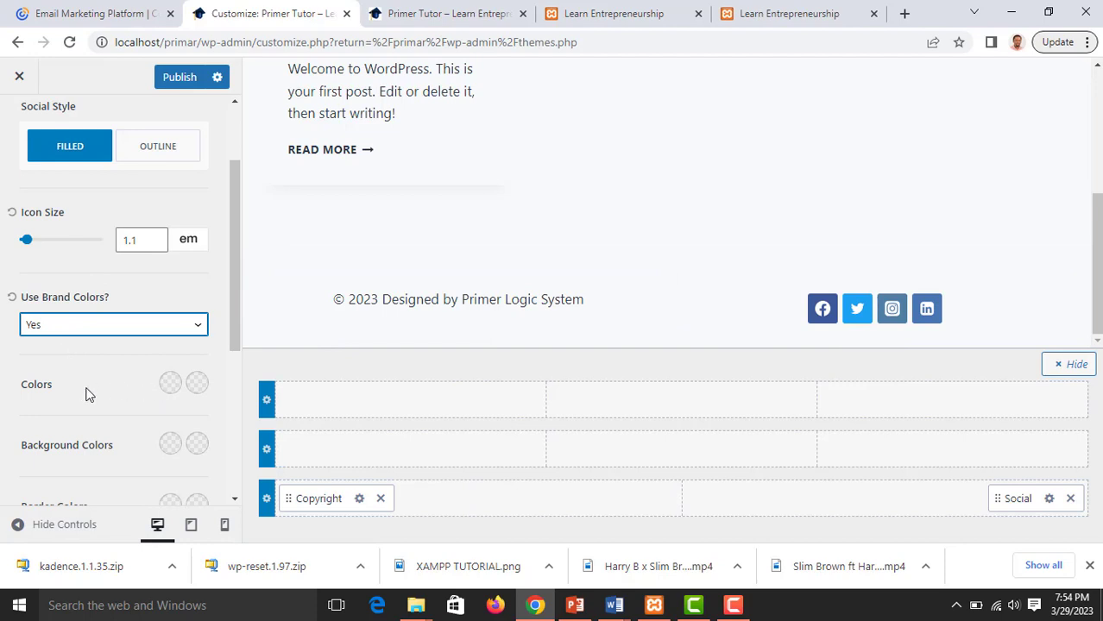
pyautogui.click(127, 324)
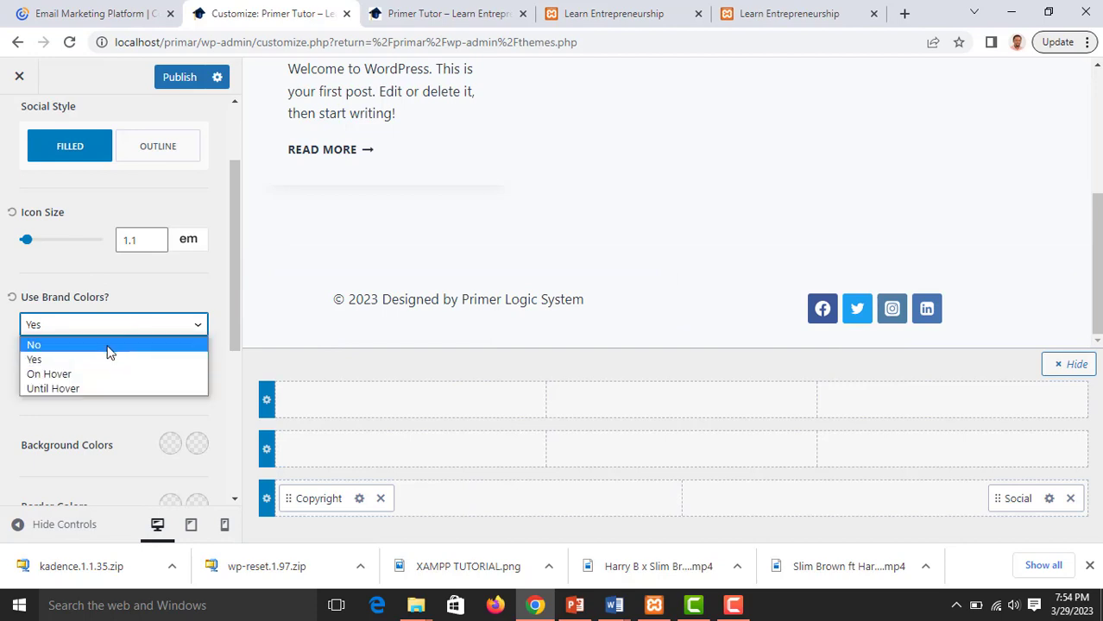
pyautogui.click(108, 346)
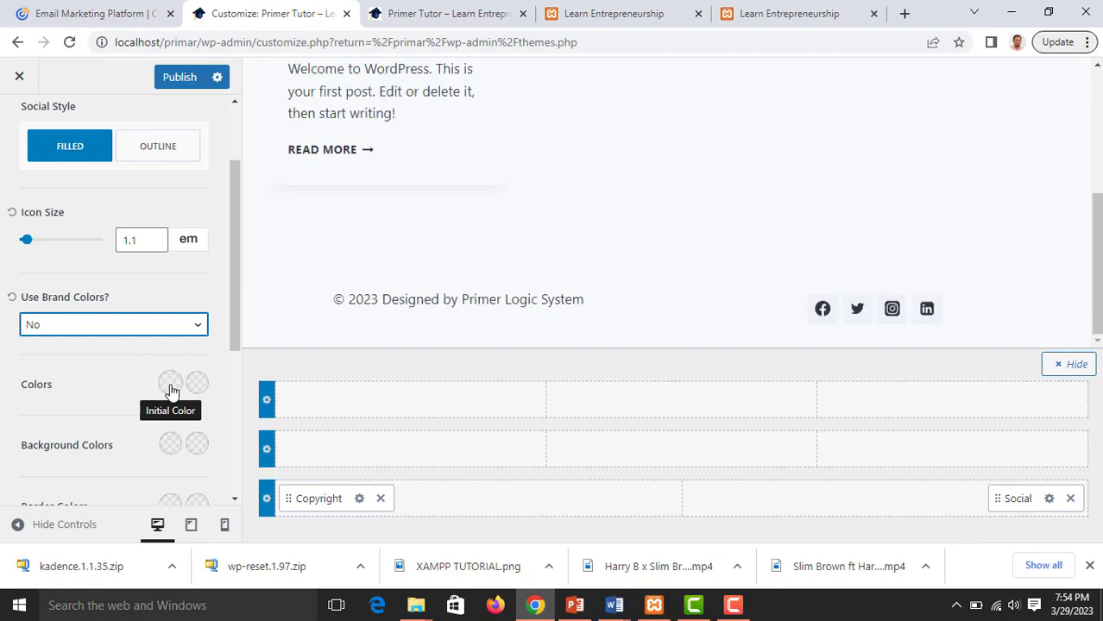
# Set the initial color of the footer social icons to dark olive 5E6027.
pyautogui.click(170, 383)
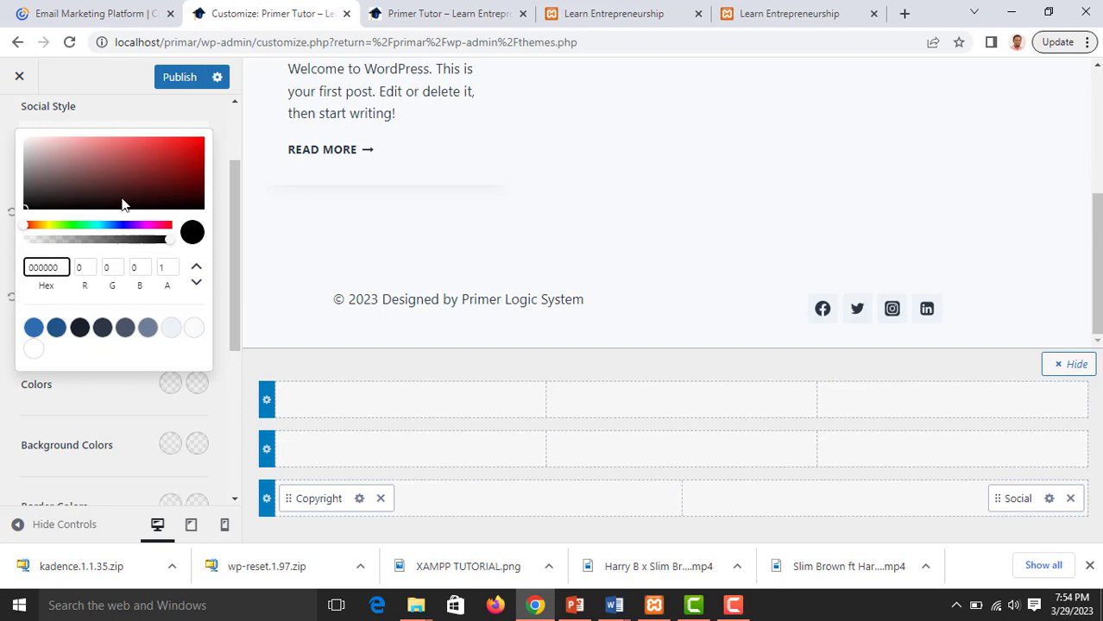
pyautogui.click(49, 225)
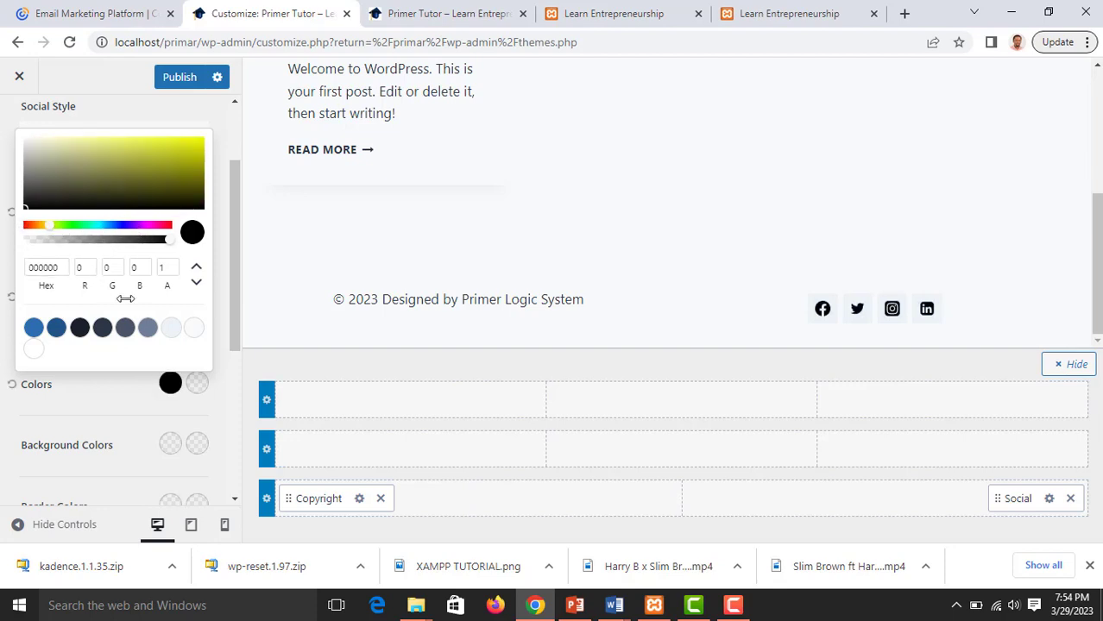
pyautogui.scroll(3, 173, 241)
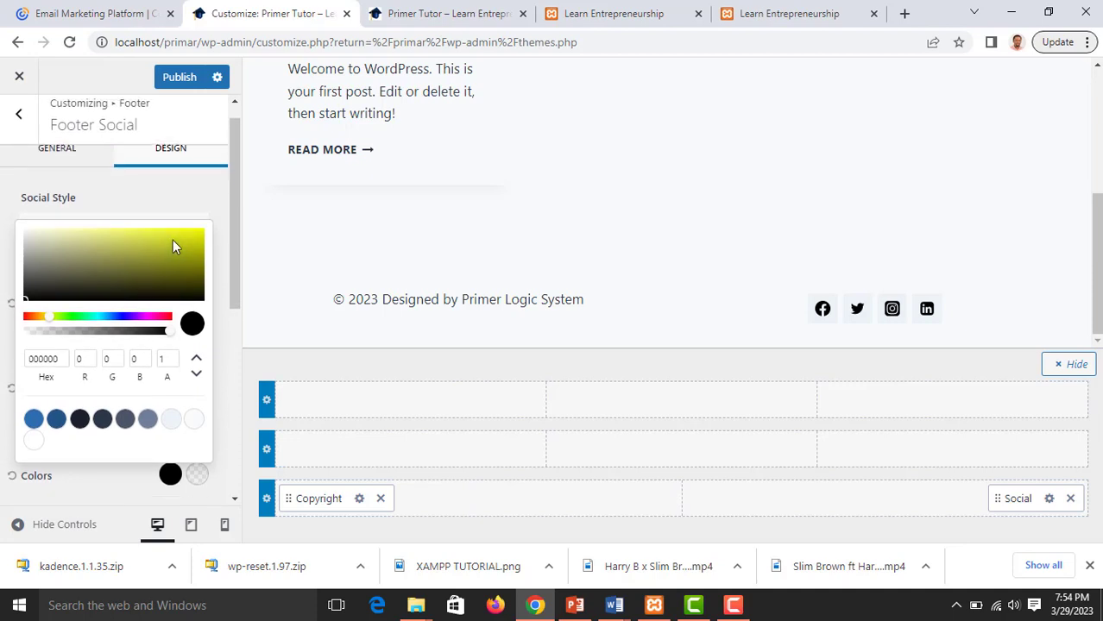
pyautogui.click(127, 257)
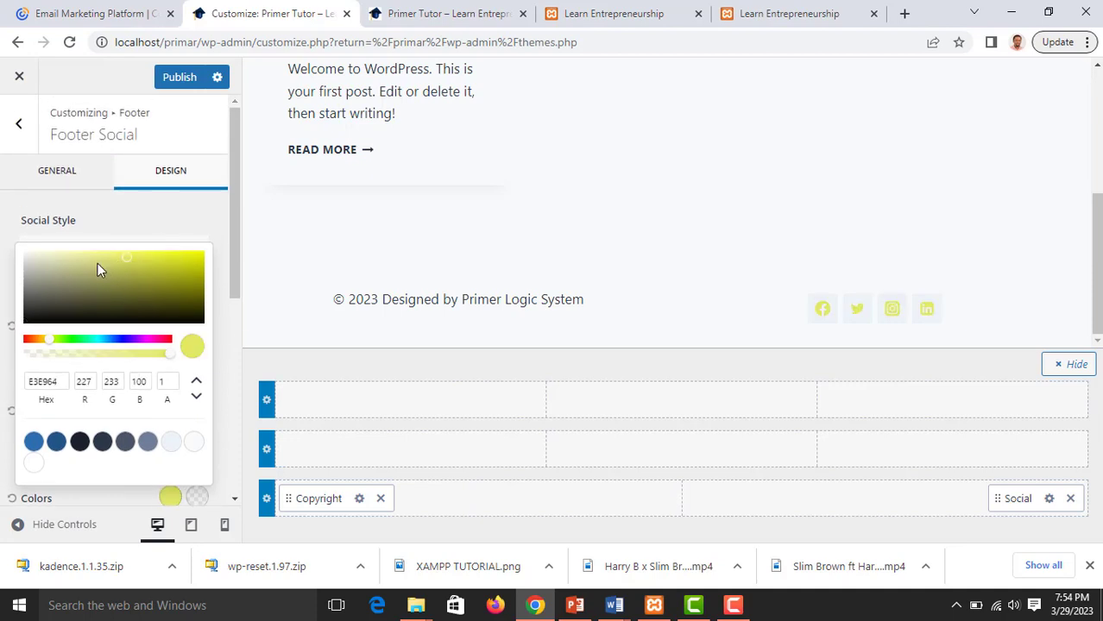
pyautogui.moveTo(127, 254); pyautogui.dragTo(129, 299)
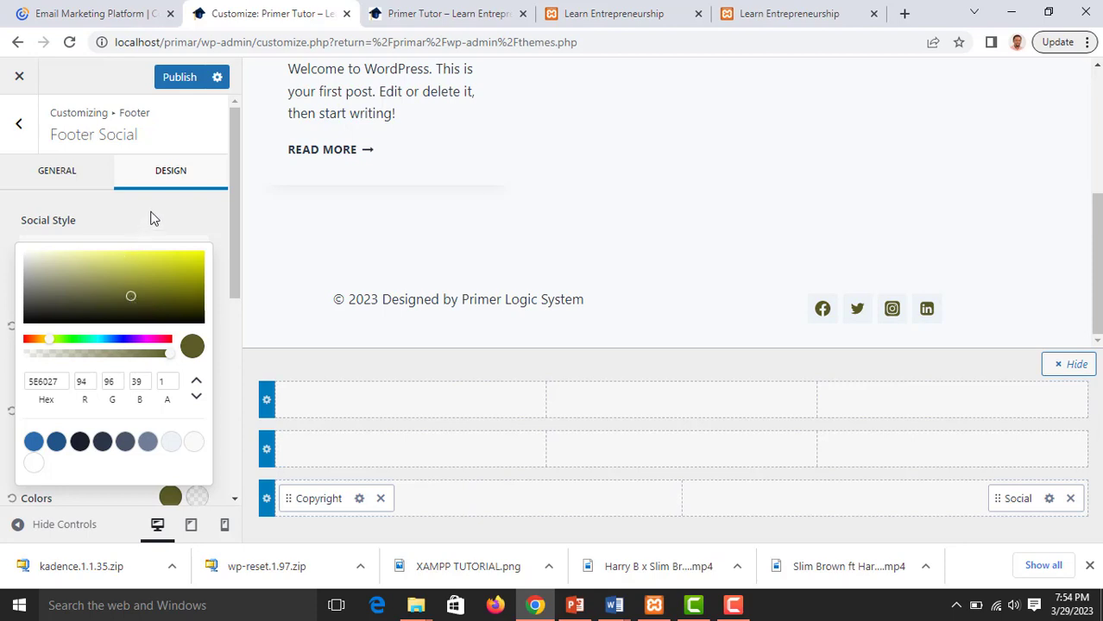
pyautogui.click(152, 219)
# Set the hover color of the footer social icons to green 84AD39.
pyautogui.scroll(-1, 169, 379)
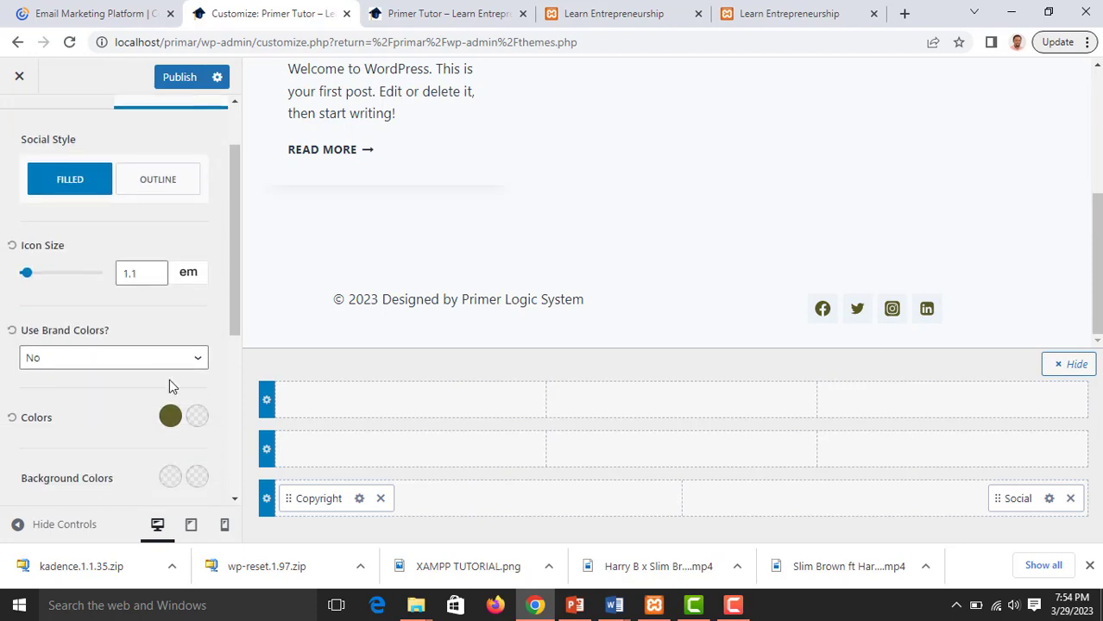
pyautogui.click(197, 417)
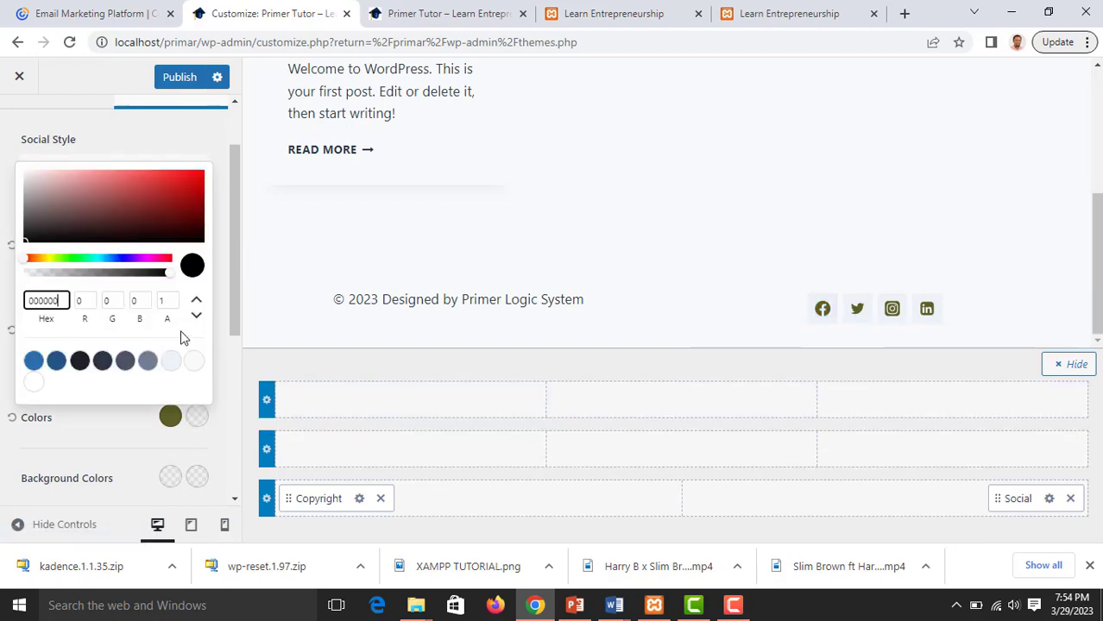
pyautogui.click(59, 259)
pyautogui.scroll(2, 43, 302)
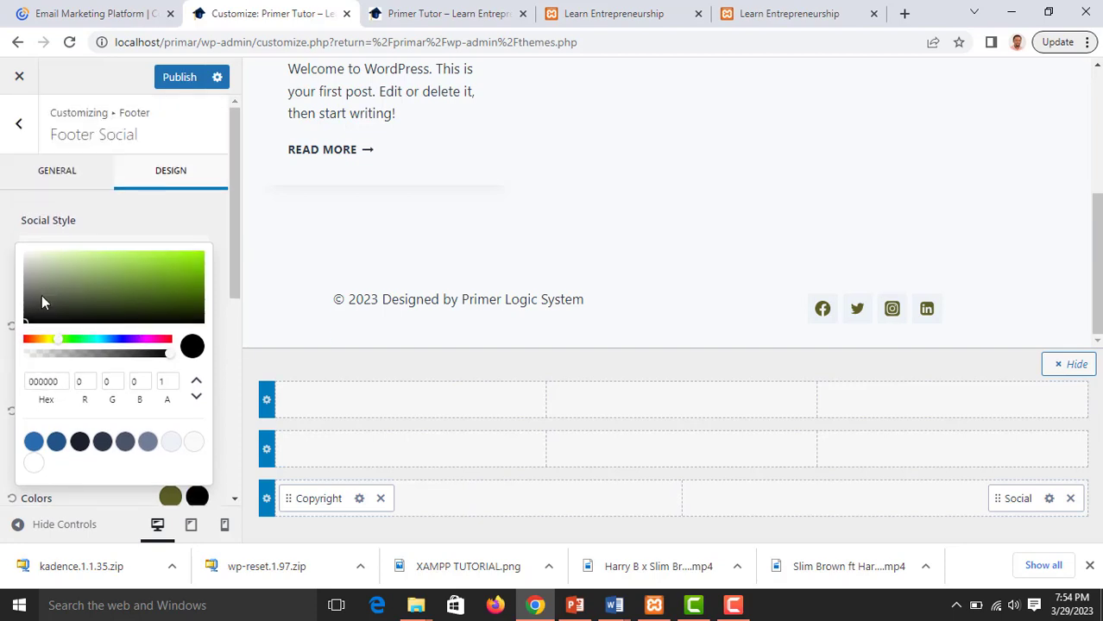
pyautogui.moveTo(26, 323); pyautogui.dragTo(145, 275)
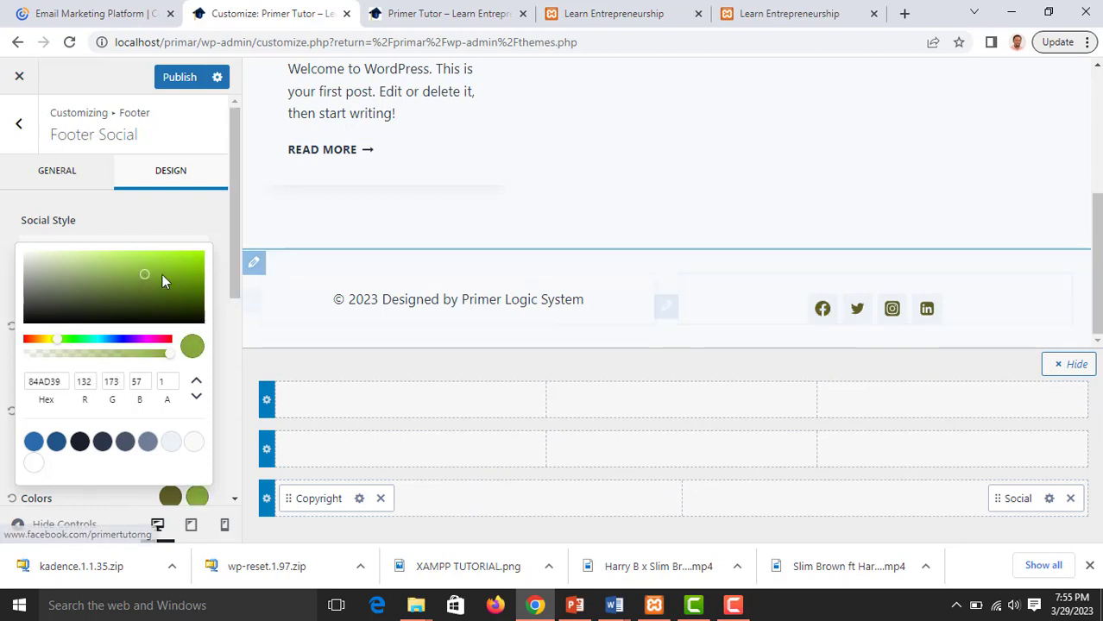
# Set the initial background color of the footer social icons to bright green 77EF0F.
pyautogui.scroll(-3, 155, 273)
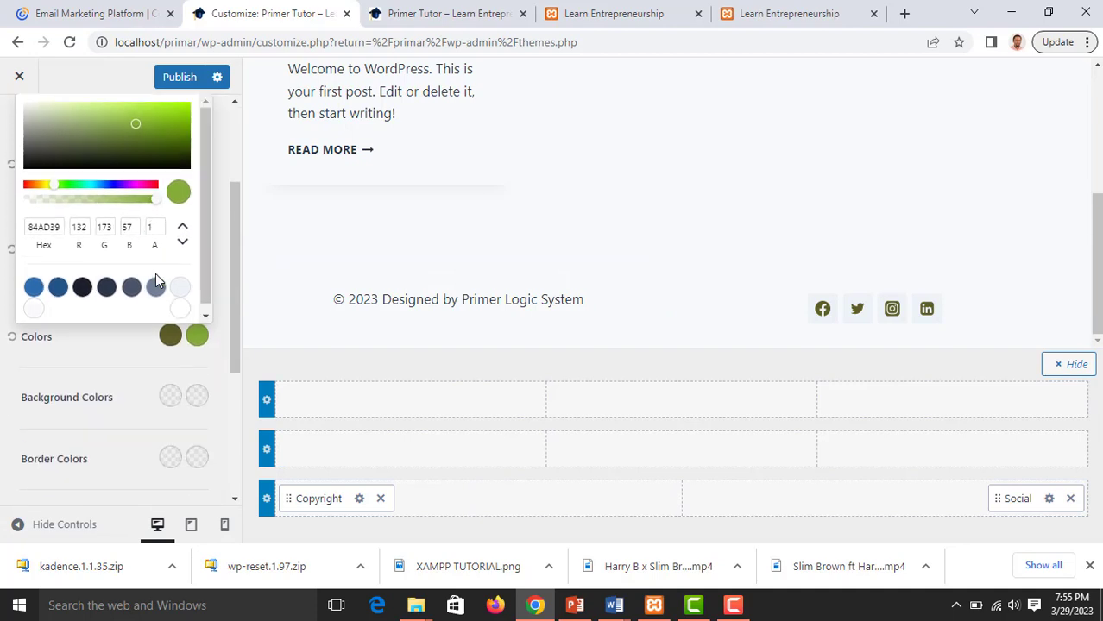
pyautogui.click(171, 398)
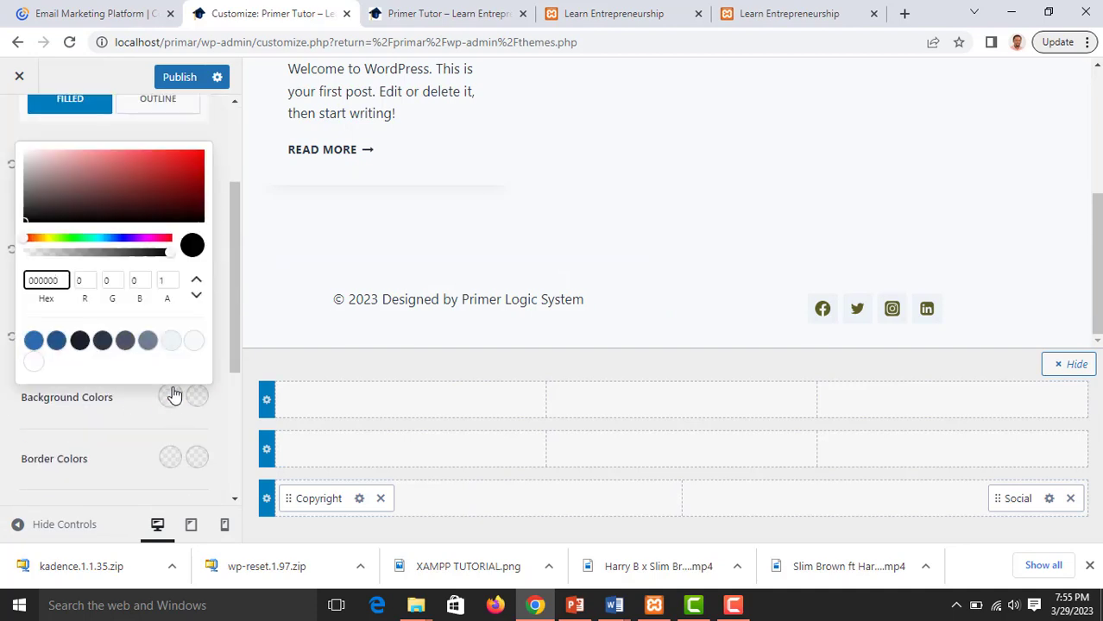
pyautogui.click(59, 239)
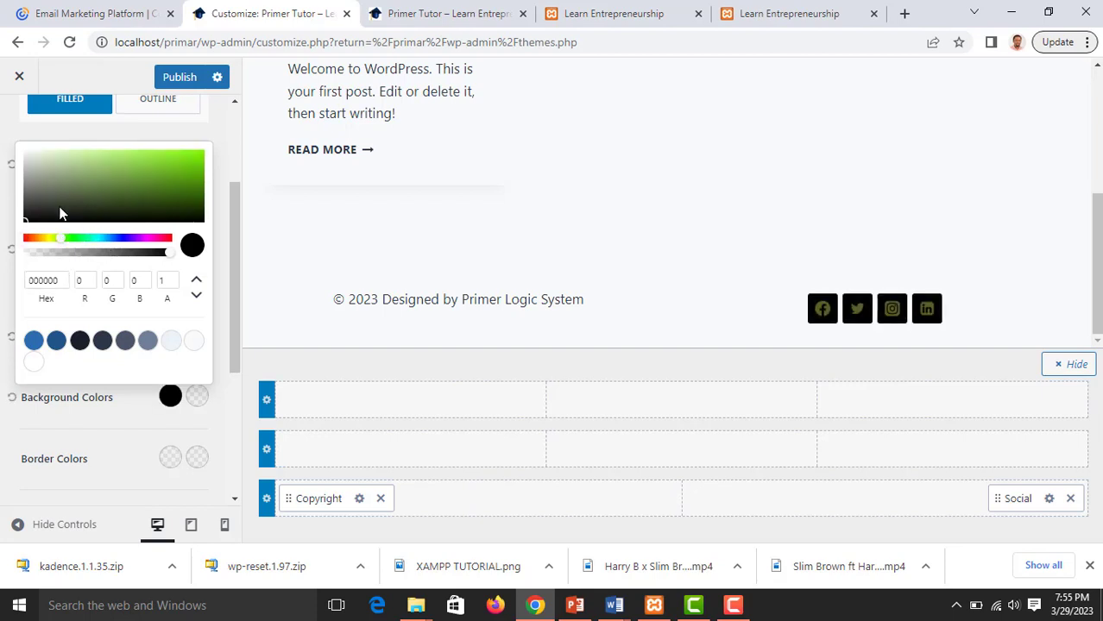
pyautogui.moveTo(60, 213); pyautogui.dragTo(180, 186)
pyautogui.scroll(2, 180, 187)
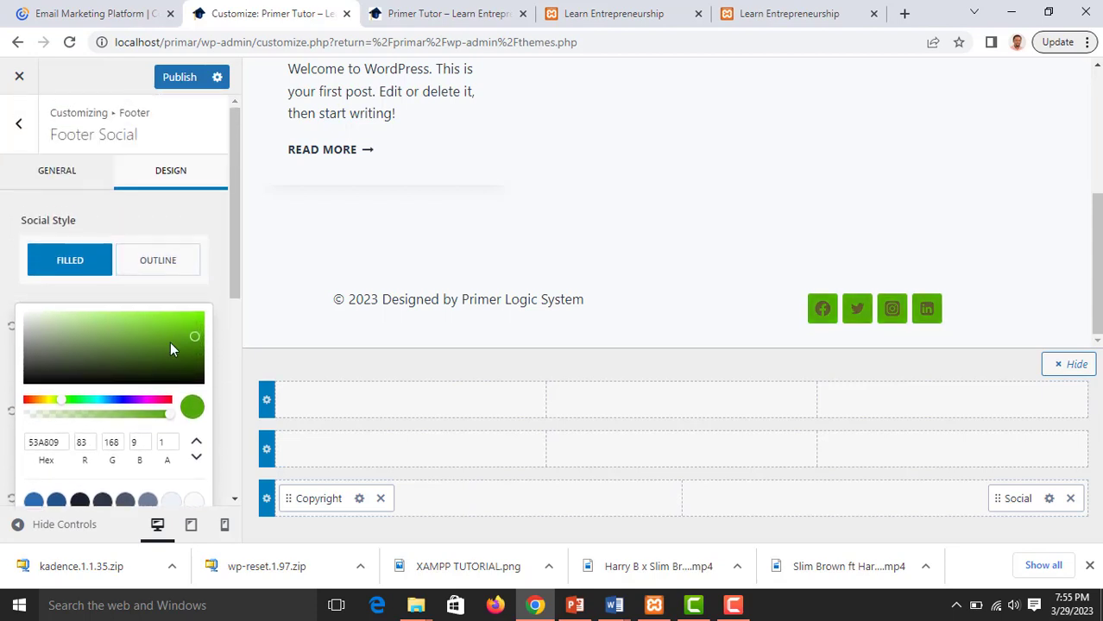
pyautogui.click(194, 318)
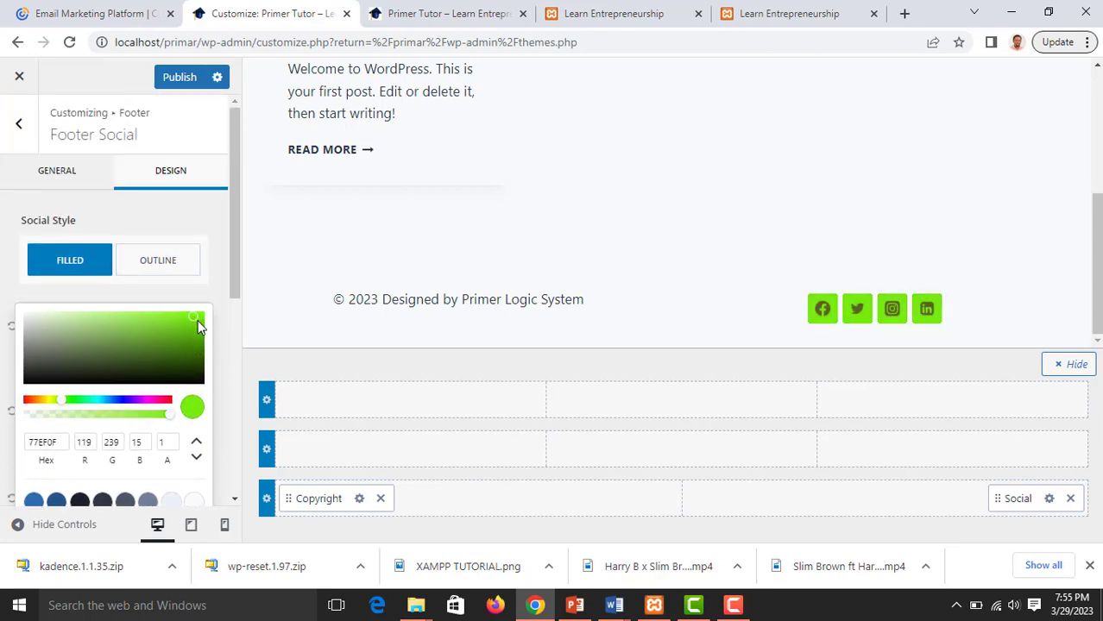
# Set the hover background color of the footer social icons to green 4FB02B.
pyautogui.scroll(-3, 204, 350)
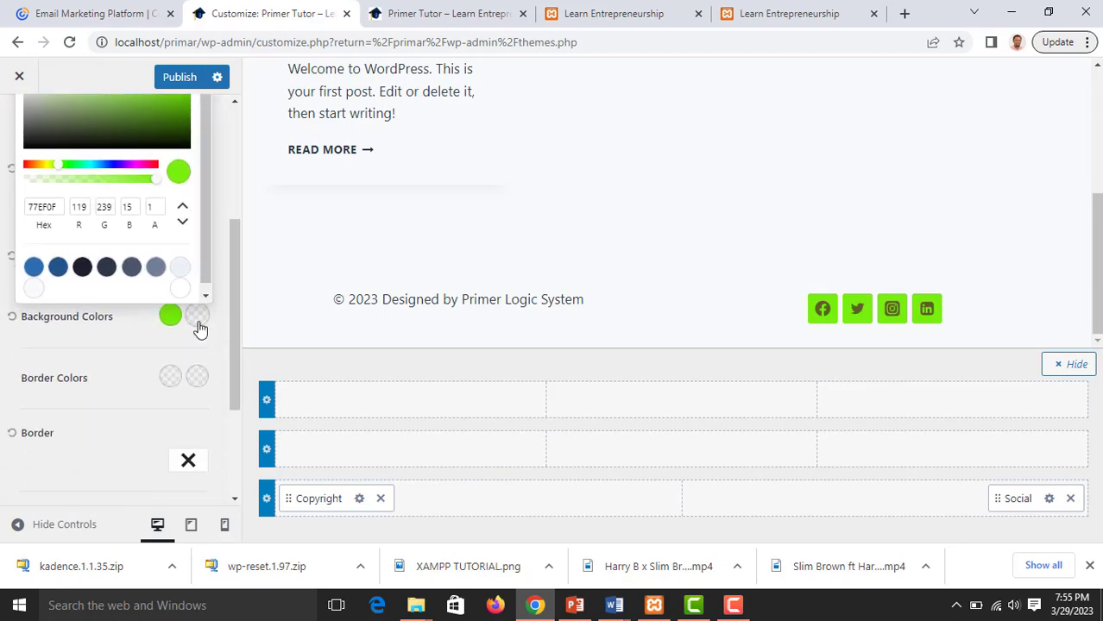
pyautogui.click(197, 319)
pyautogui.click(198, 319)
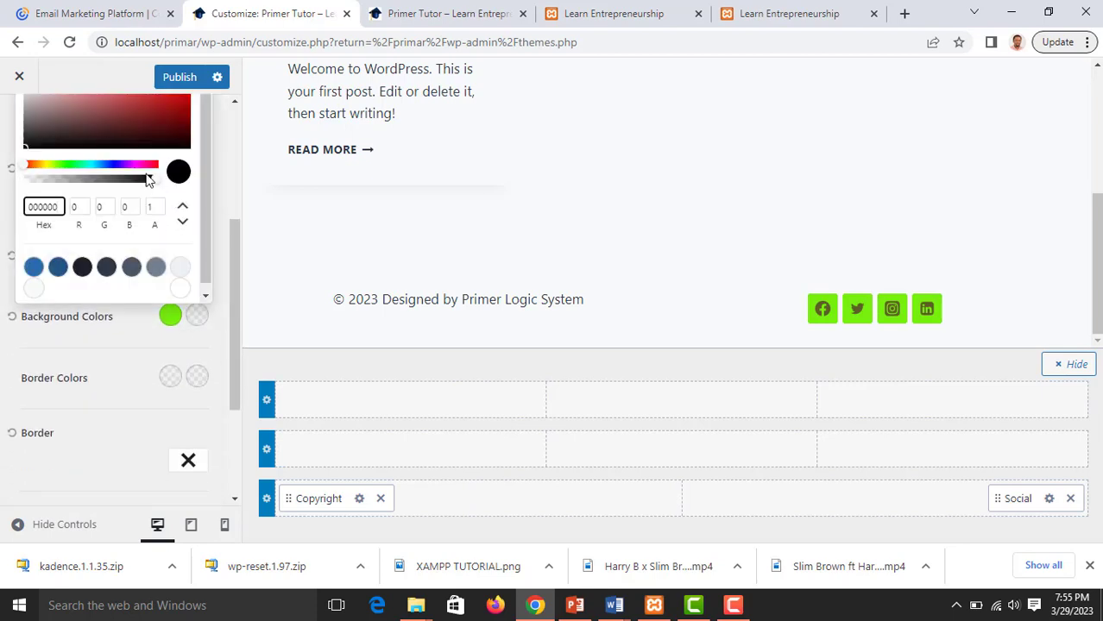
pyautogui.click(62, 165)
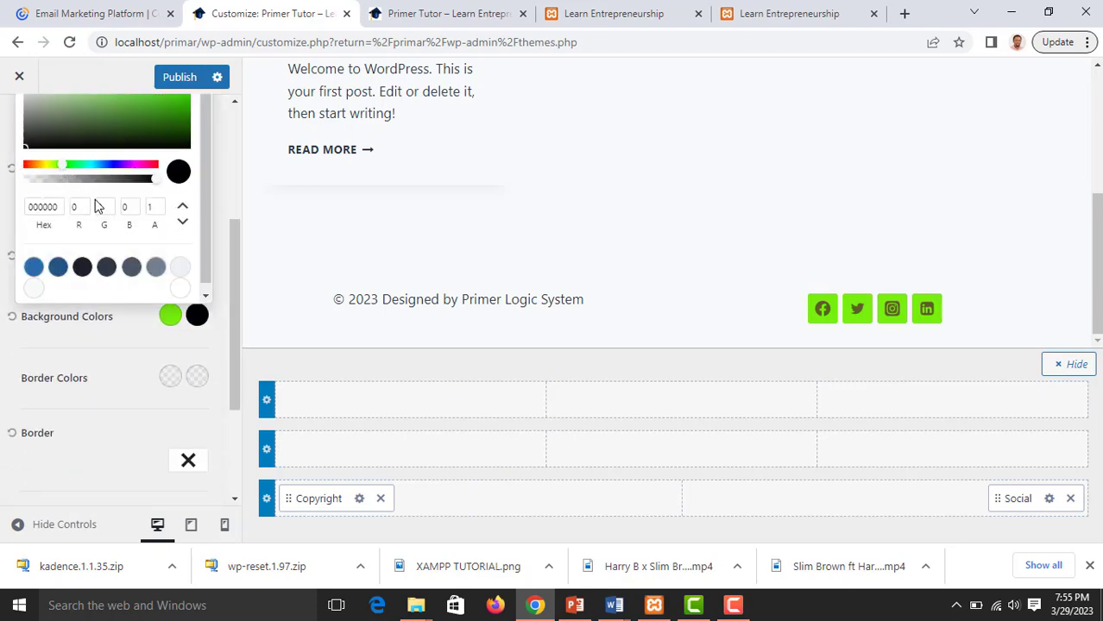
pyautogui.click(149, 105)
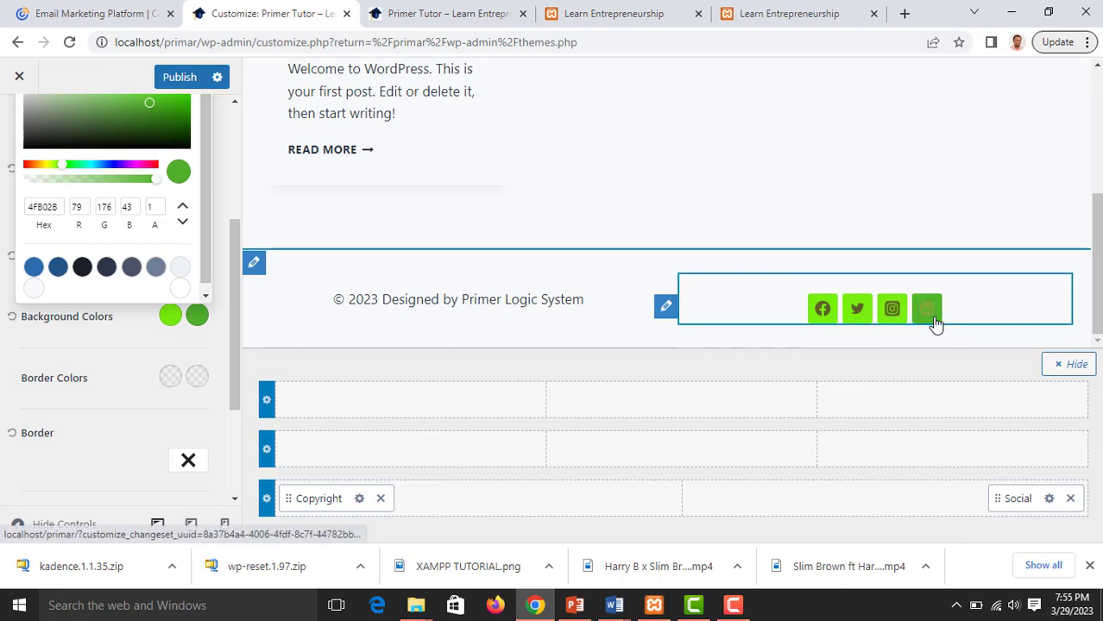
pyautogui.click(121, 341)
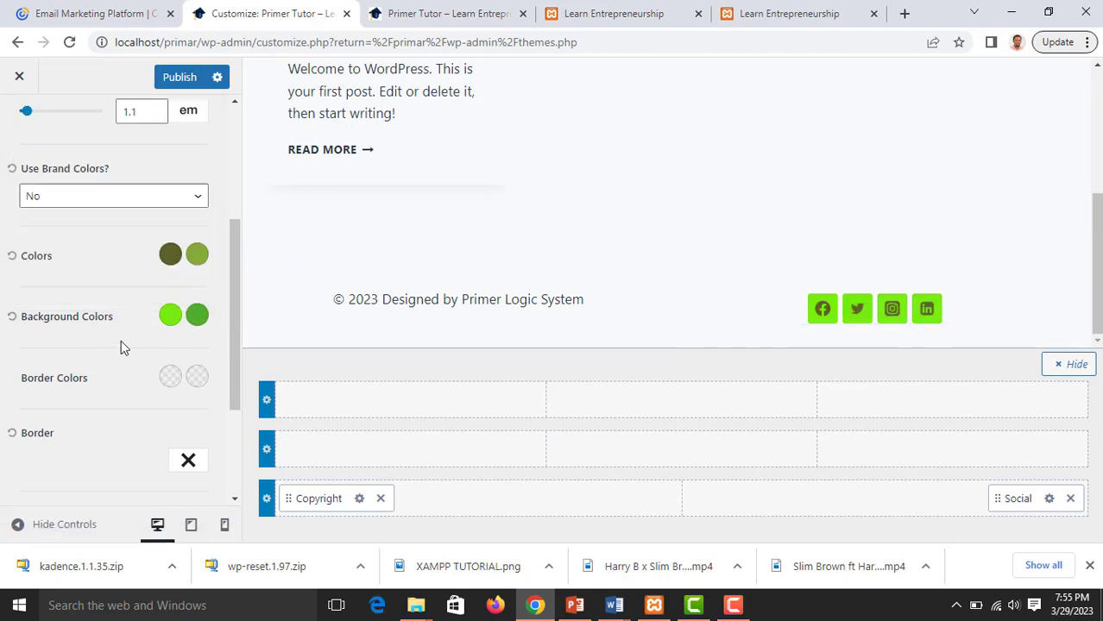
# Change the hover color of the footer social icons to black 000000.
pyautogui.click(195, 259)
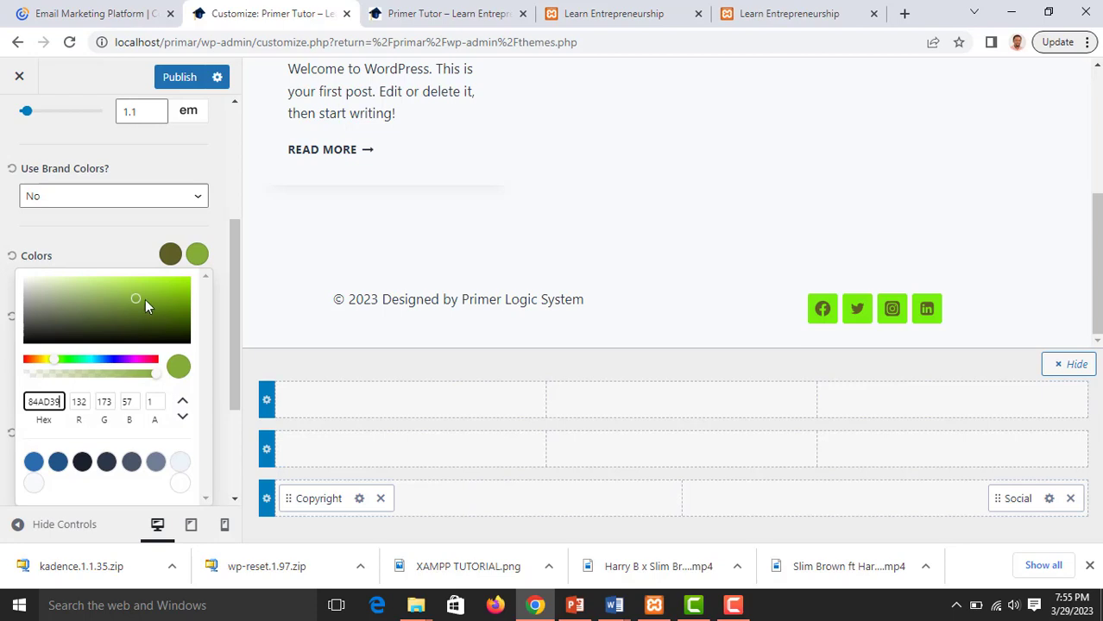
pyautogui.moveTo(136, 294); pyautogui.dragTo(0, 361)
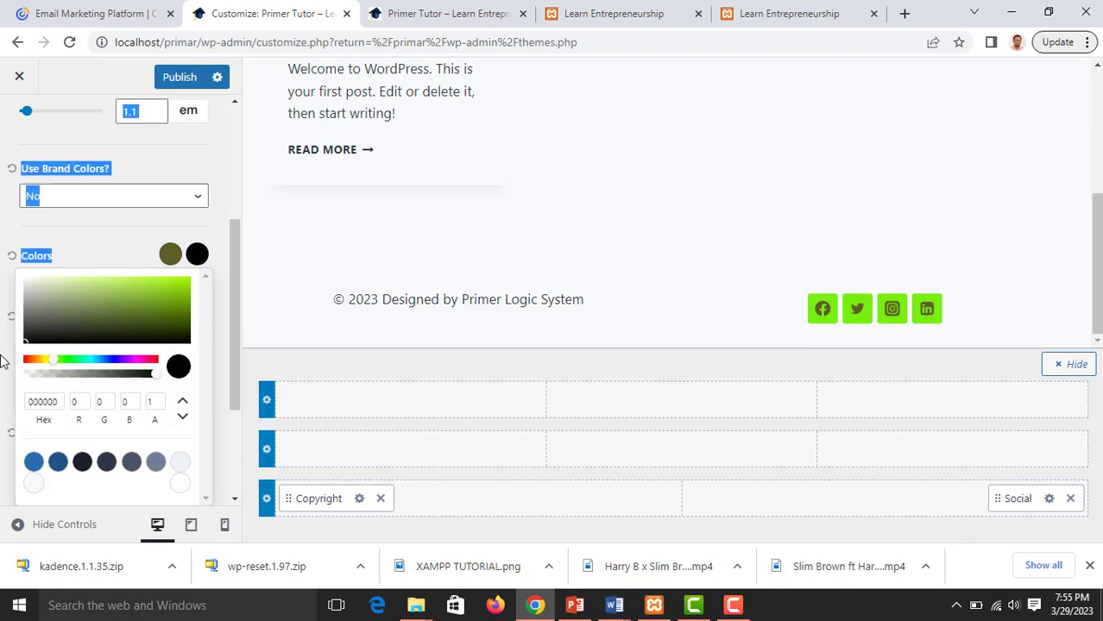
pyautogui.click(146, 226)
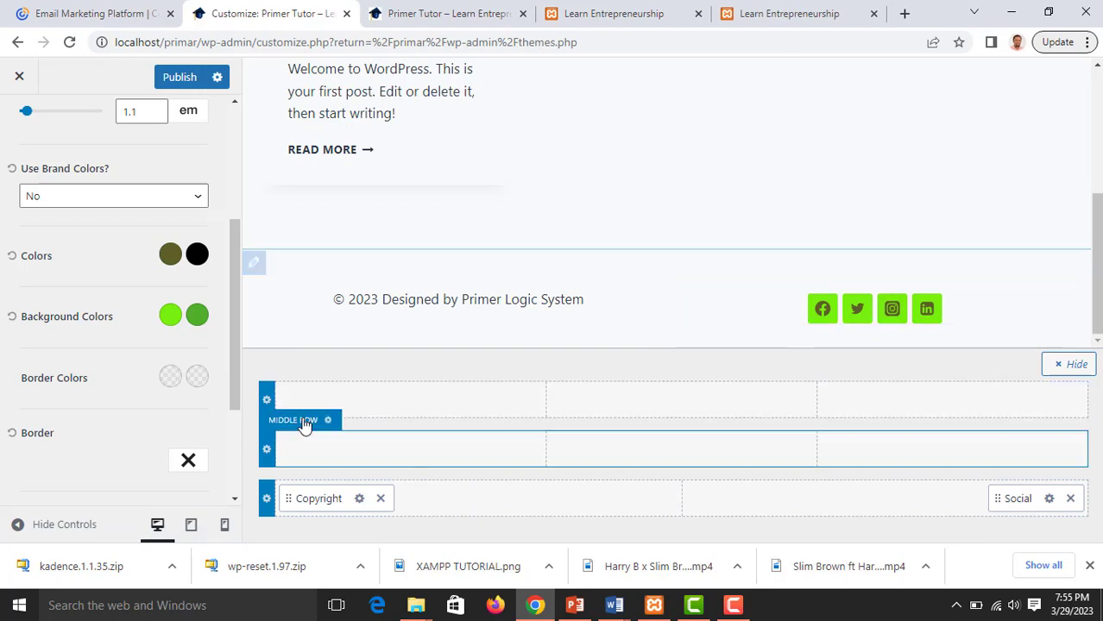
# Set Use Brand Colors to Yes for the footer social icons and publish the changes.
pyautogui.click(190, 196)
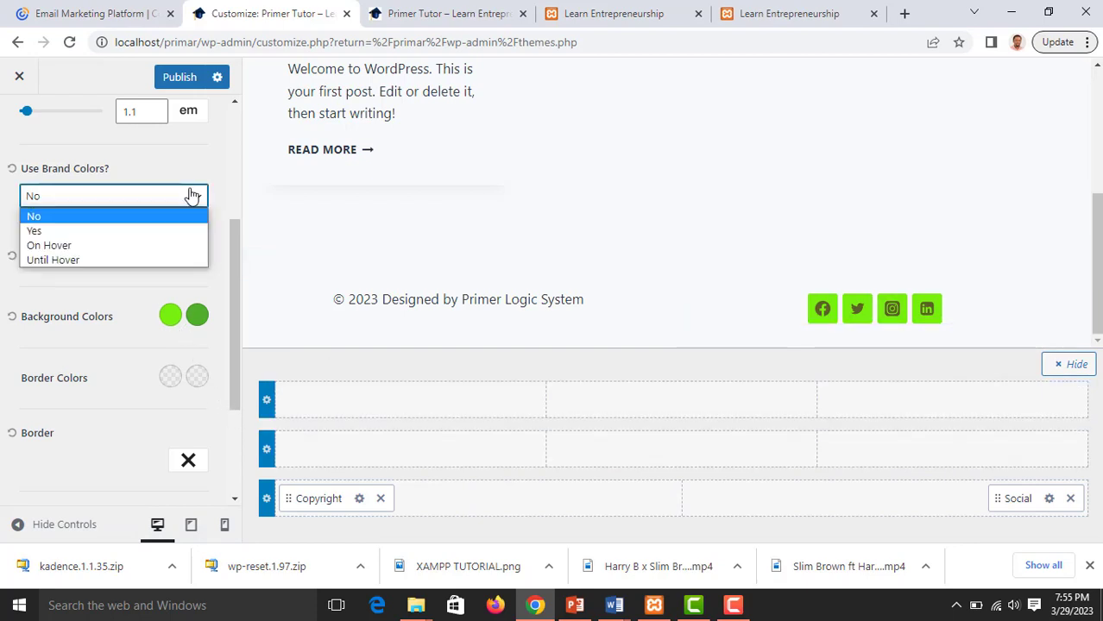
pyautogui.click(122, 231)
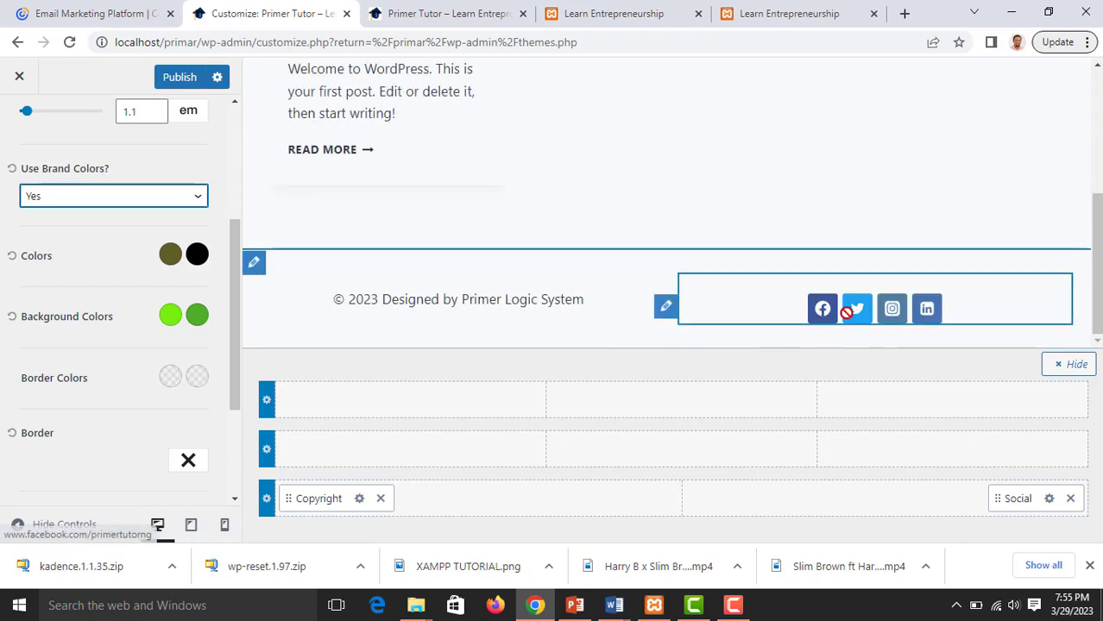
pyautogui.scroll(-1, 157, 349)
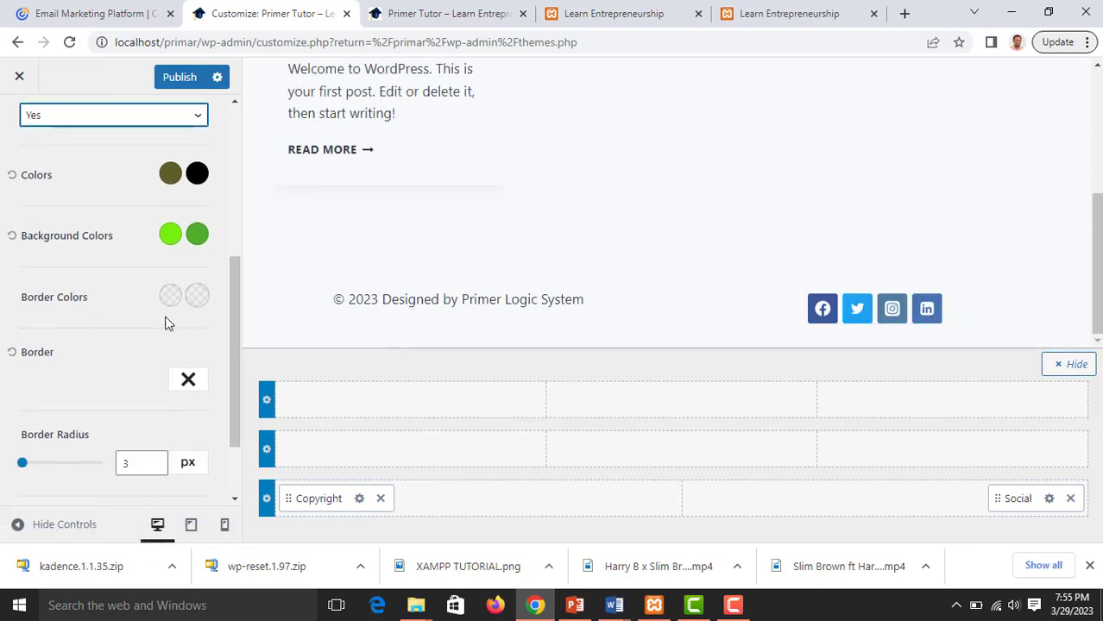
pyautogui.scroll(-1, 80, 380)
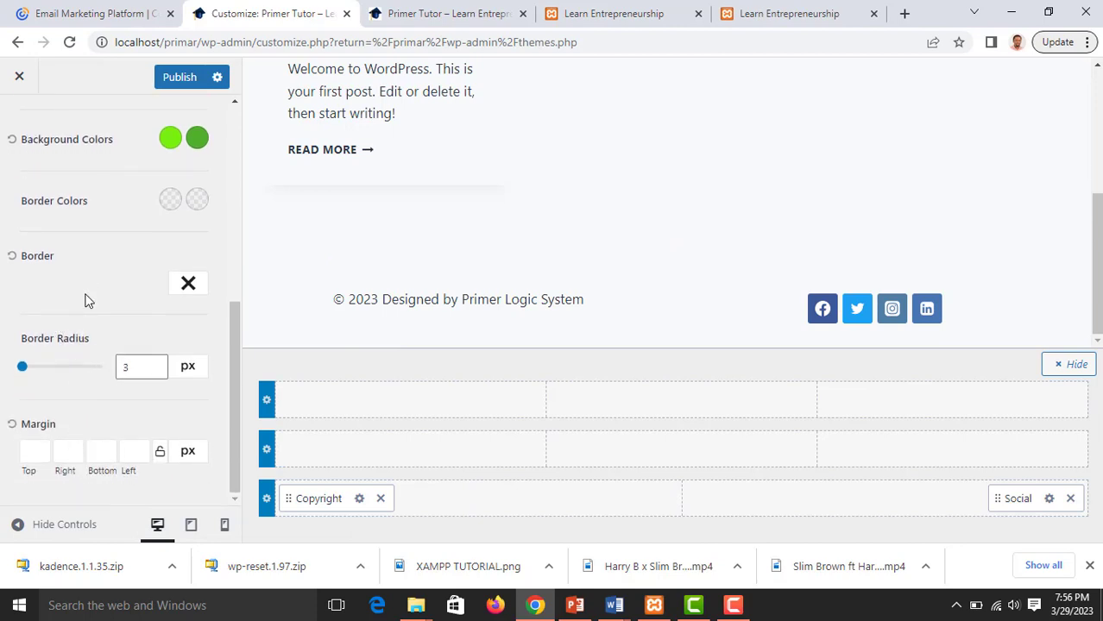
pyautogui.scroll(5, 85, 298)
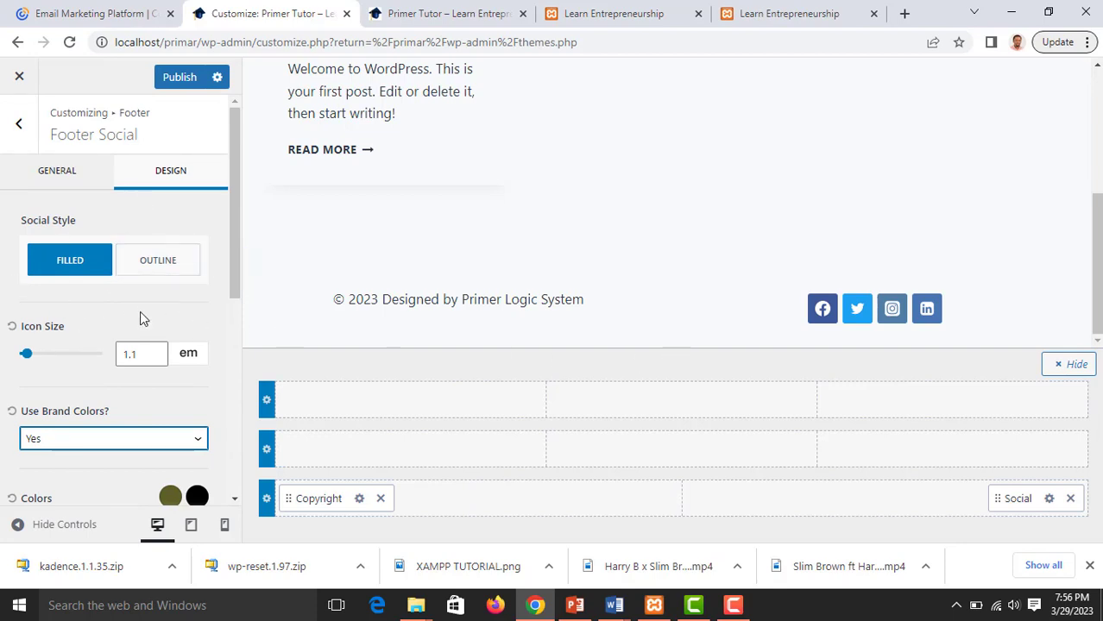
pyautogui.click(181, 79)
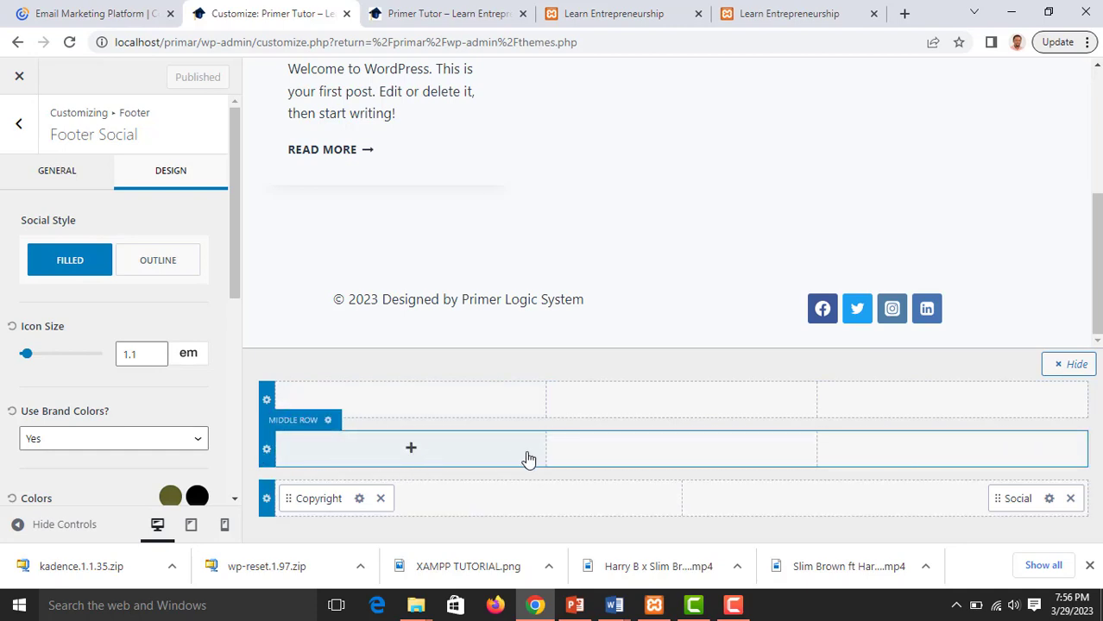
# Try 2, 1 and 5 columns for the footer's middle row and set it back to 3 columns.
pyautogui.click(267, 449)
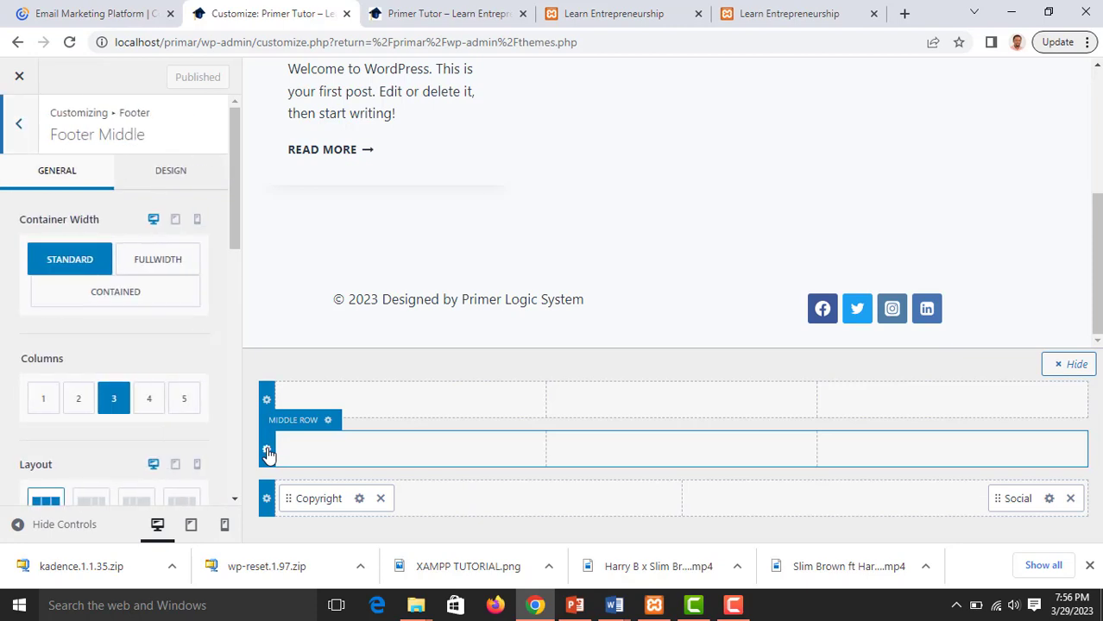
pyautogui.click(78, 402)
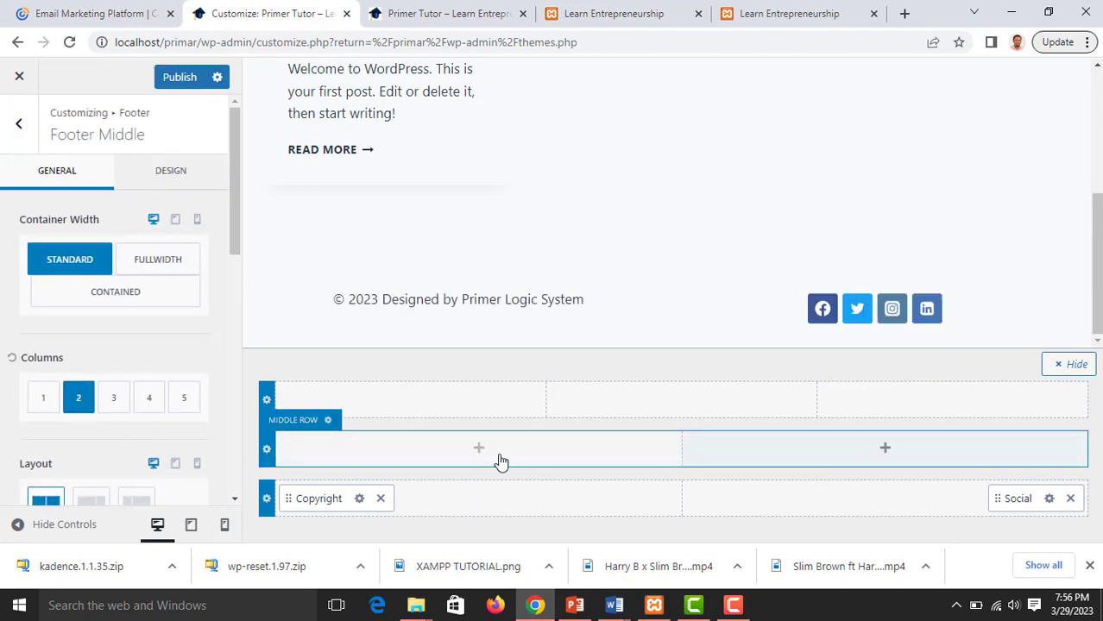
pyautogui.click(43, 401)
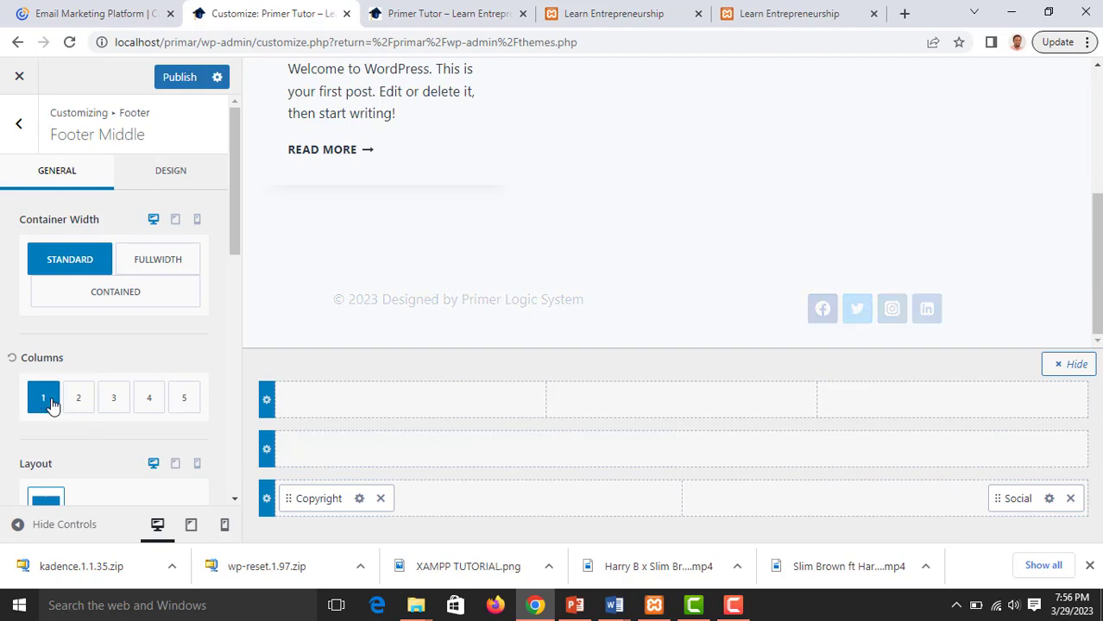
pyautogui.click(183, 413)
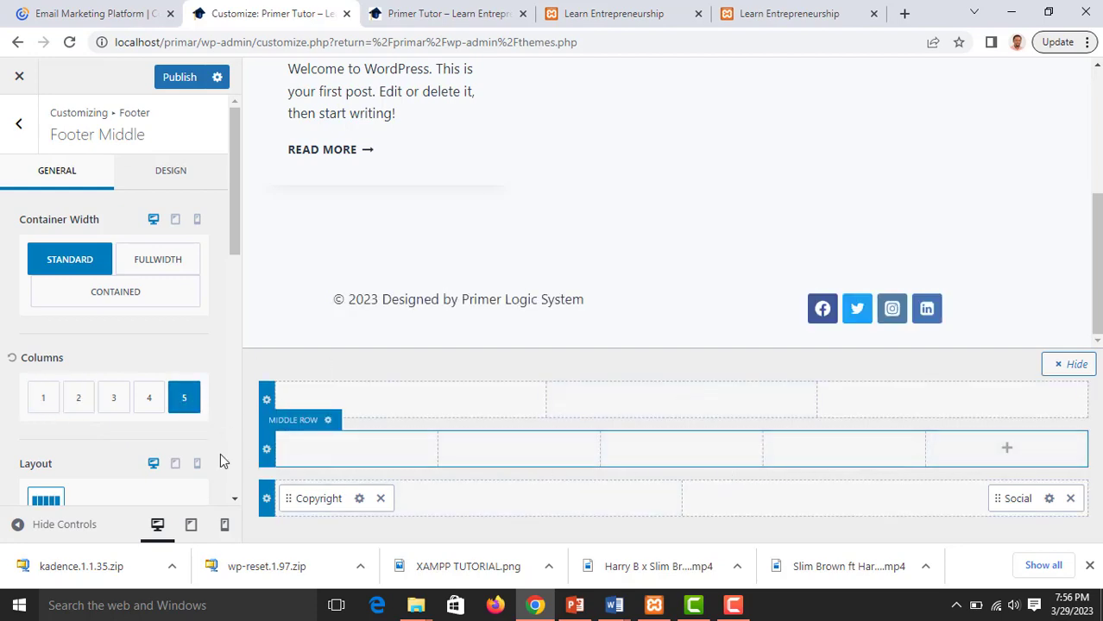
pyautogui.click(113, 399)
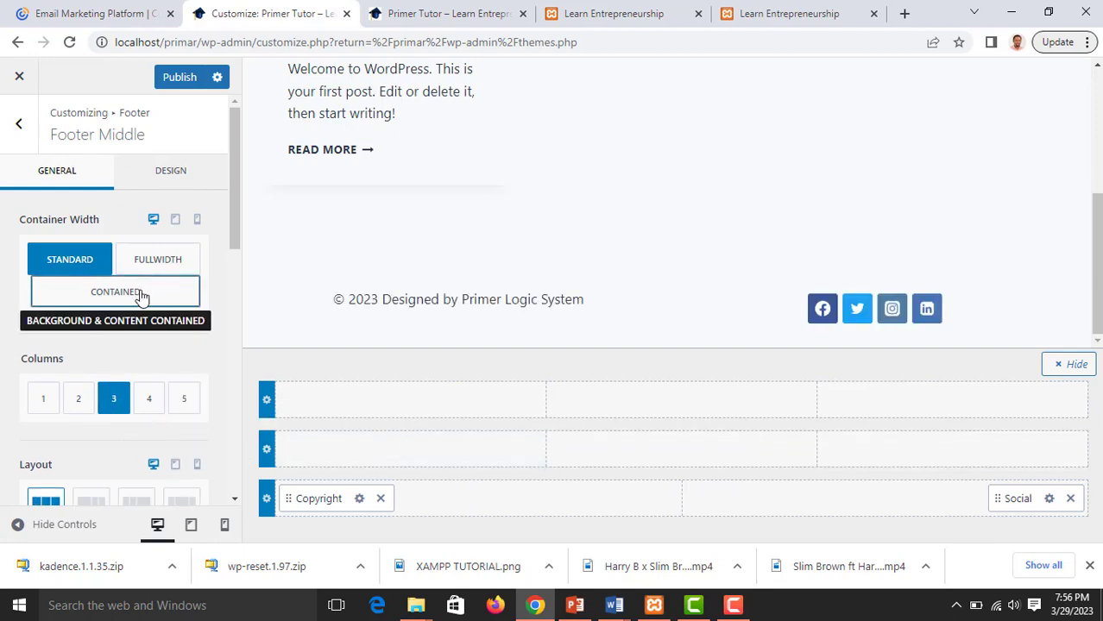
# Add the Footer Navigation element to the center column of the footer's middle row.
pyautogui.scroll(-4, 142, 296)
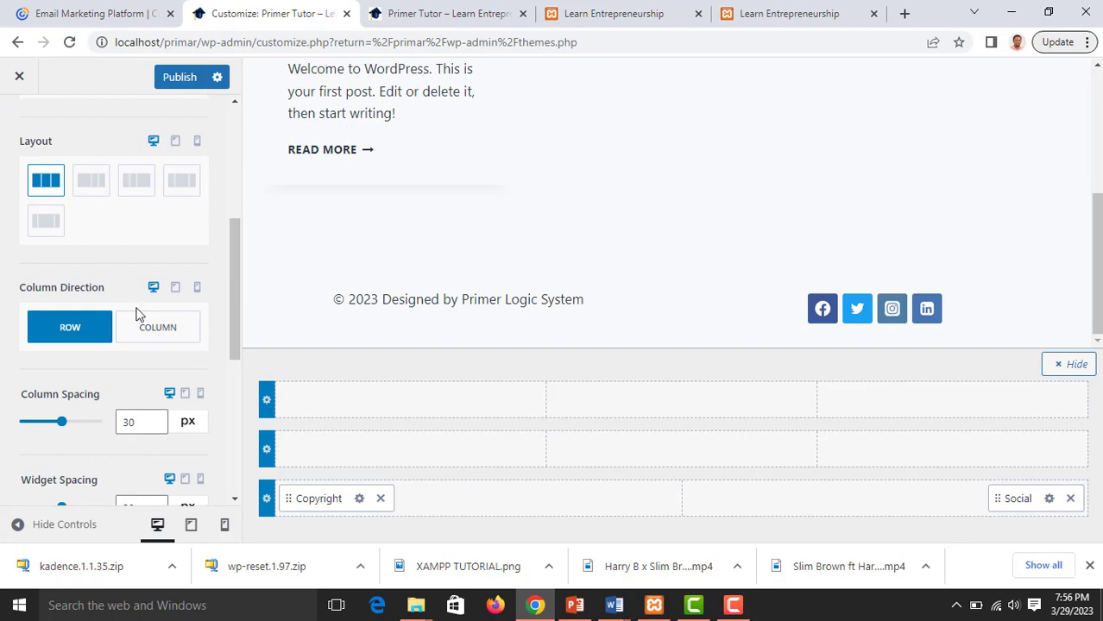
pyautogui.scroll(-2, 87, 388)
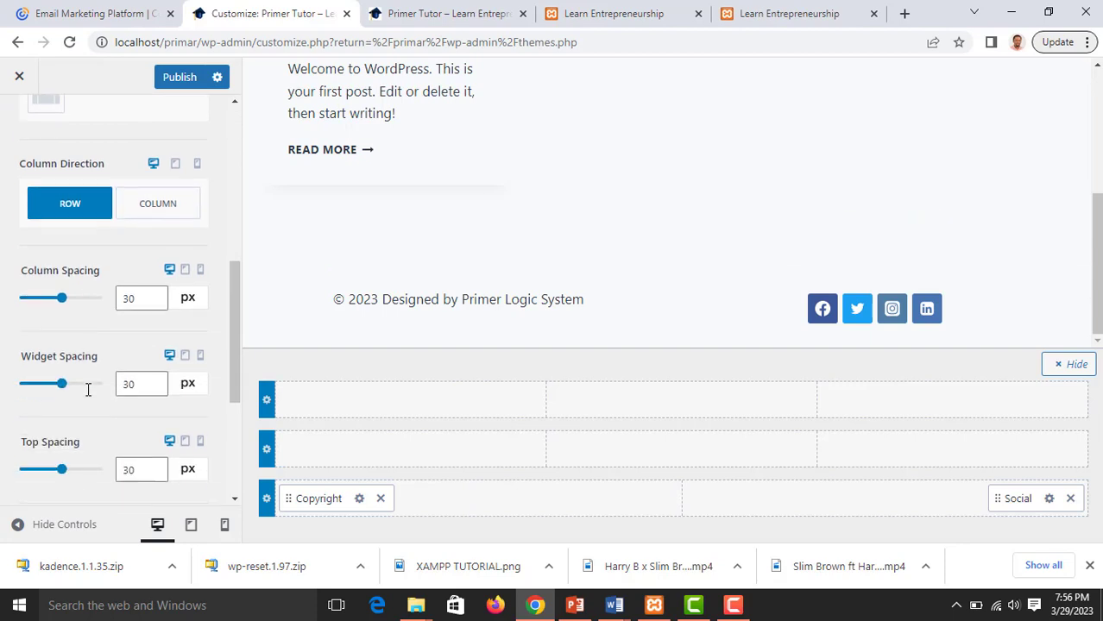
pyautogui.scroll(-3, 87, 389)
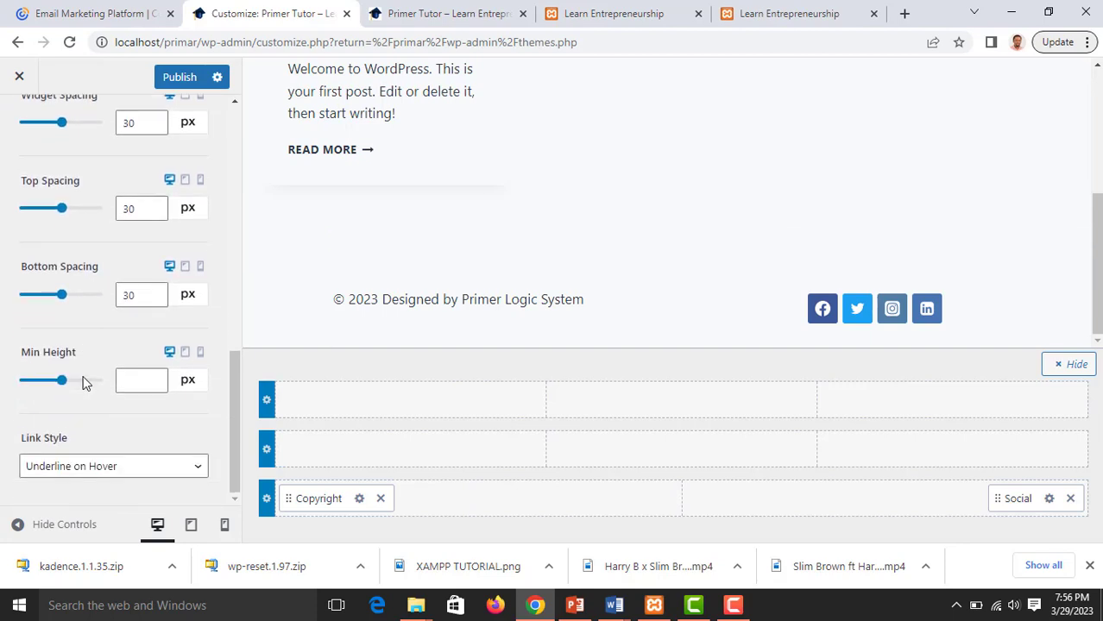
pyautogui.scroll(5, 83, 384)
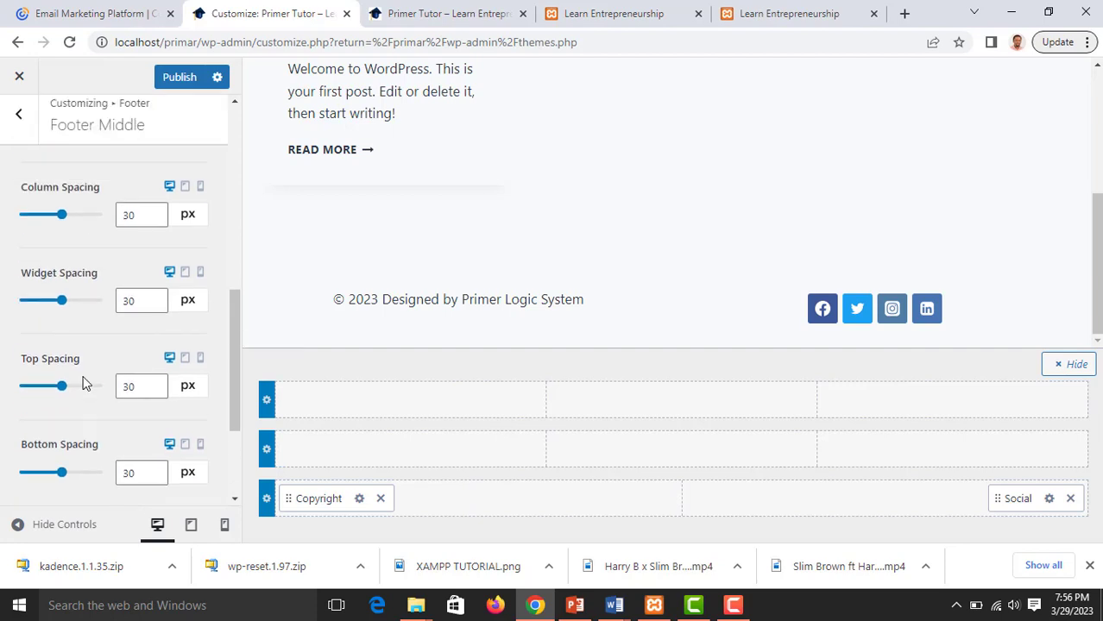
pyautogui.click(684, 453)
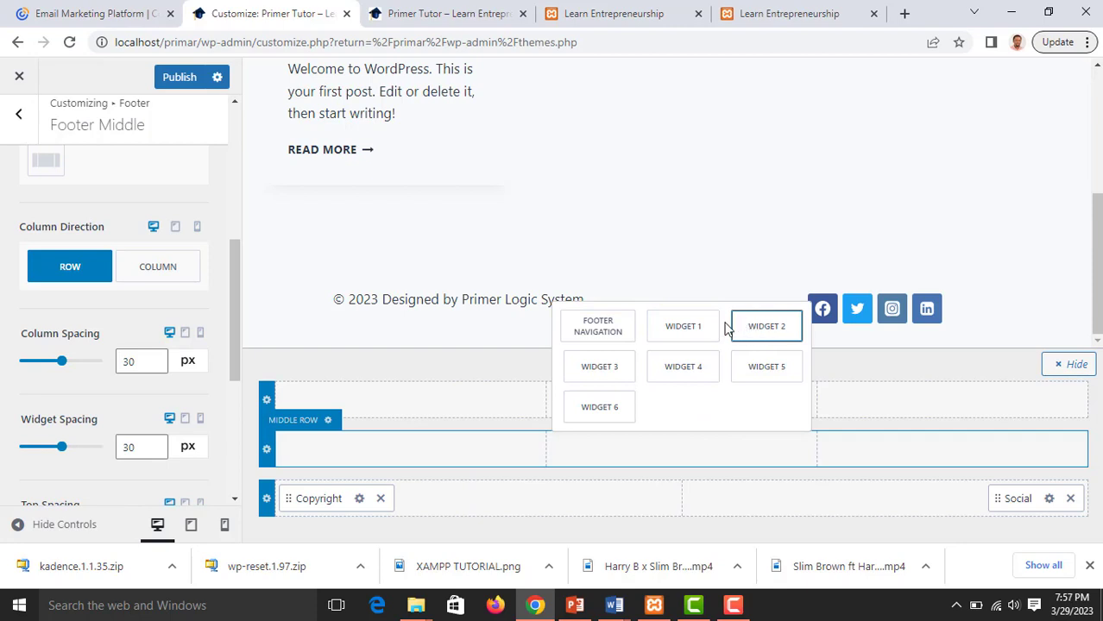
pyautogui.click(608, 331)
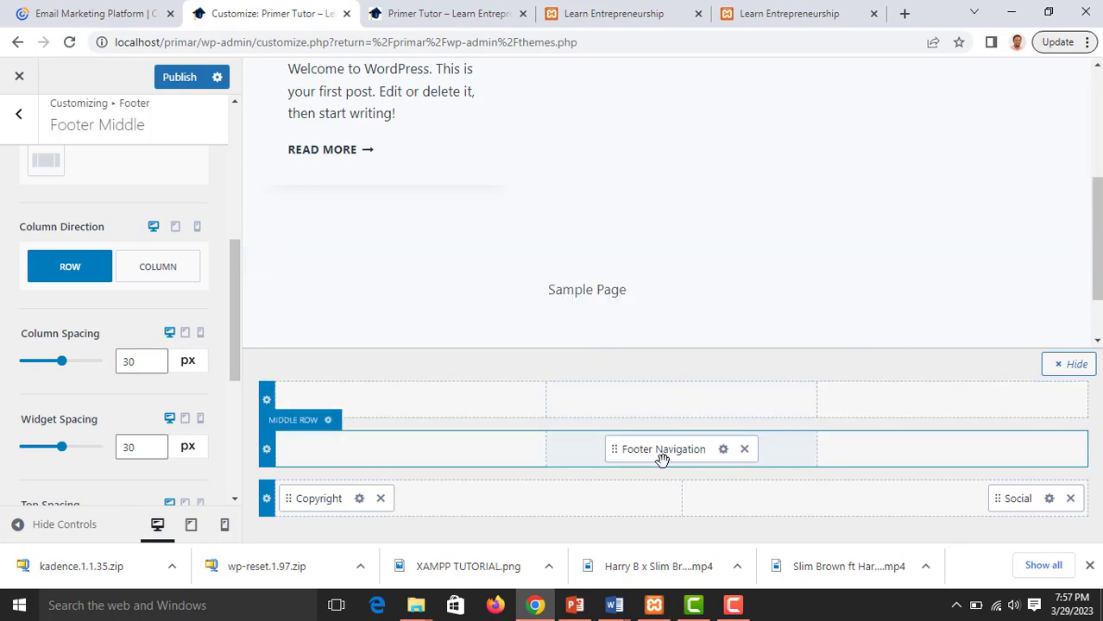
# Check which menus can be assigned to the Primary location from the Footer Navigation settings, and return to those settings.
pyautogui.click(723, 450)
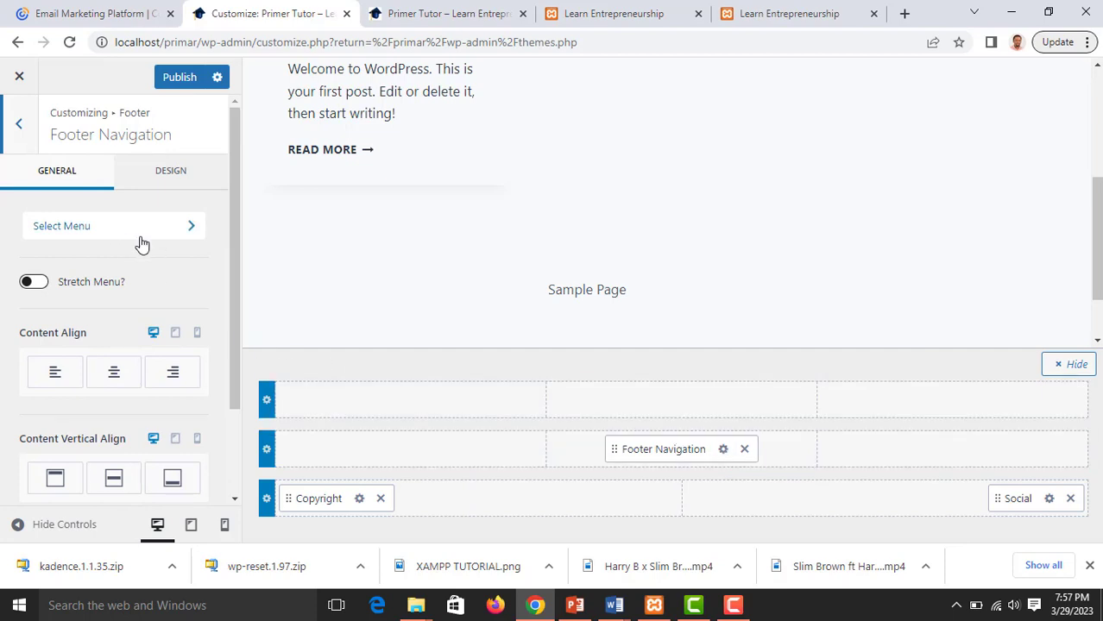
pyautogui.click(183, 228)
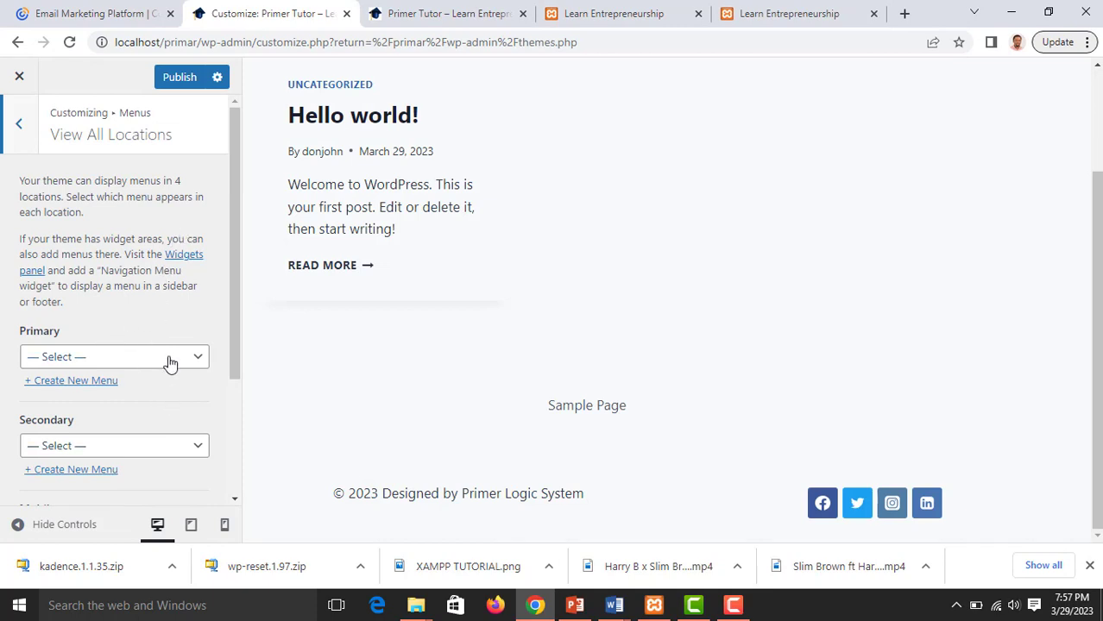
pyautogui.click(197, 357)
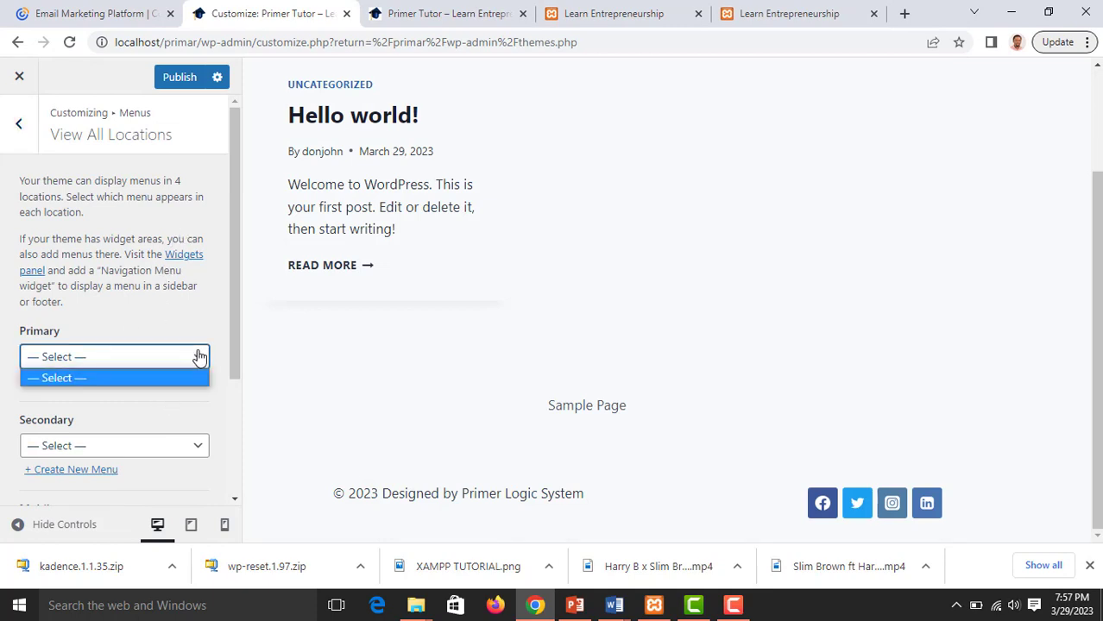
pyautogui.click(199, 356)
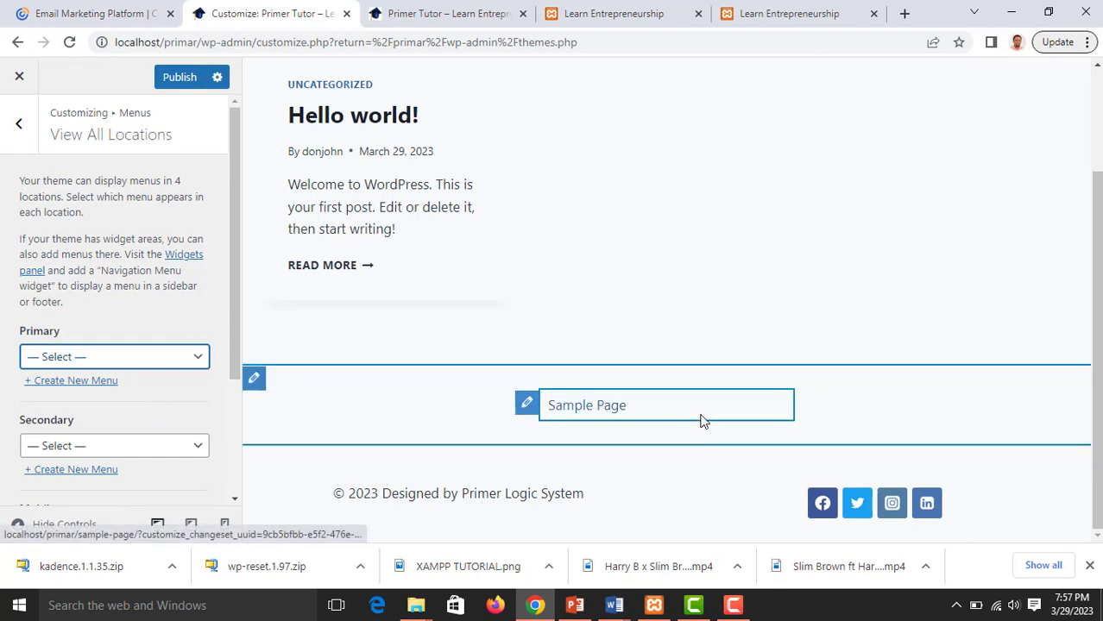
pyautogui.click(526, 407)
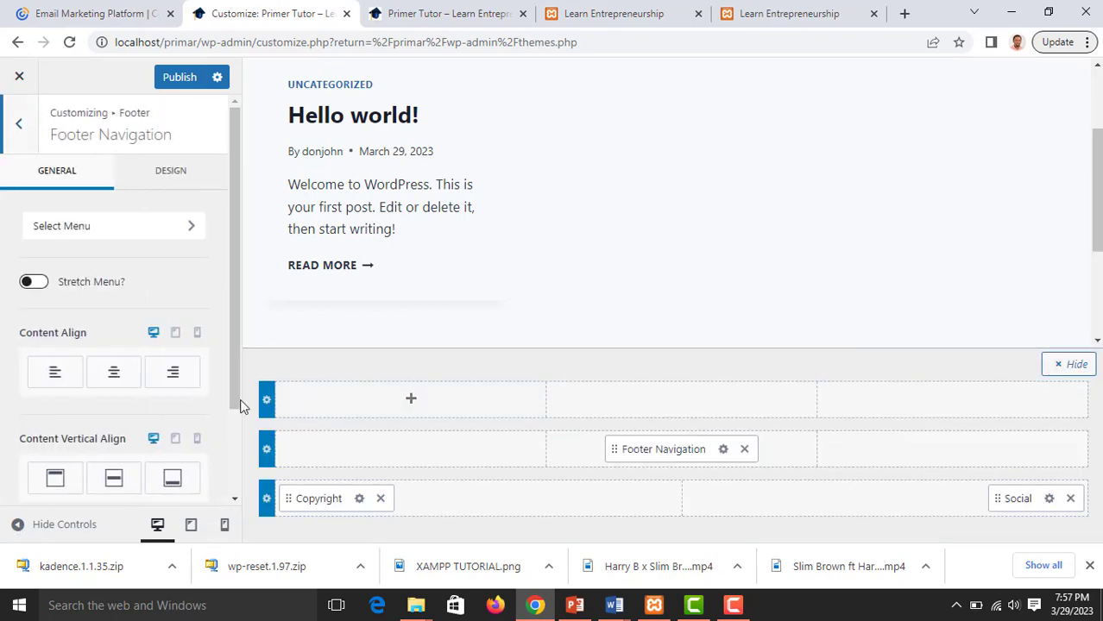
# Center the Footer Navigation content horizontally and set its vertical alignment to bottom.
pyautogui.click(116, 375)
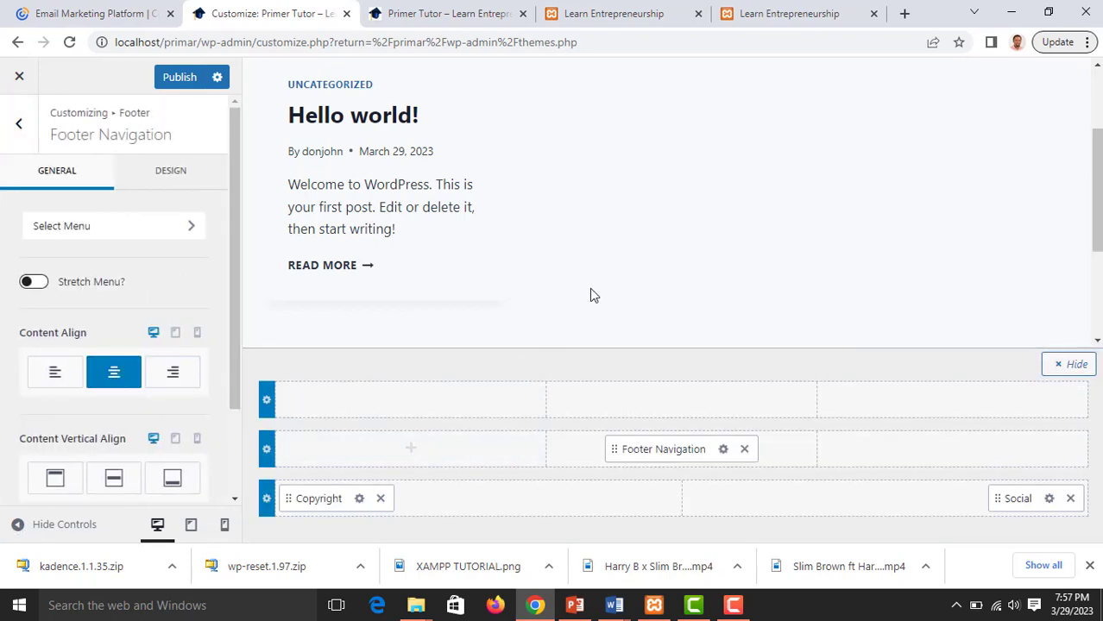
pyautogui.scroll(-3, 594, 287)
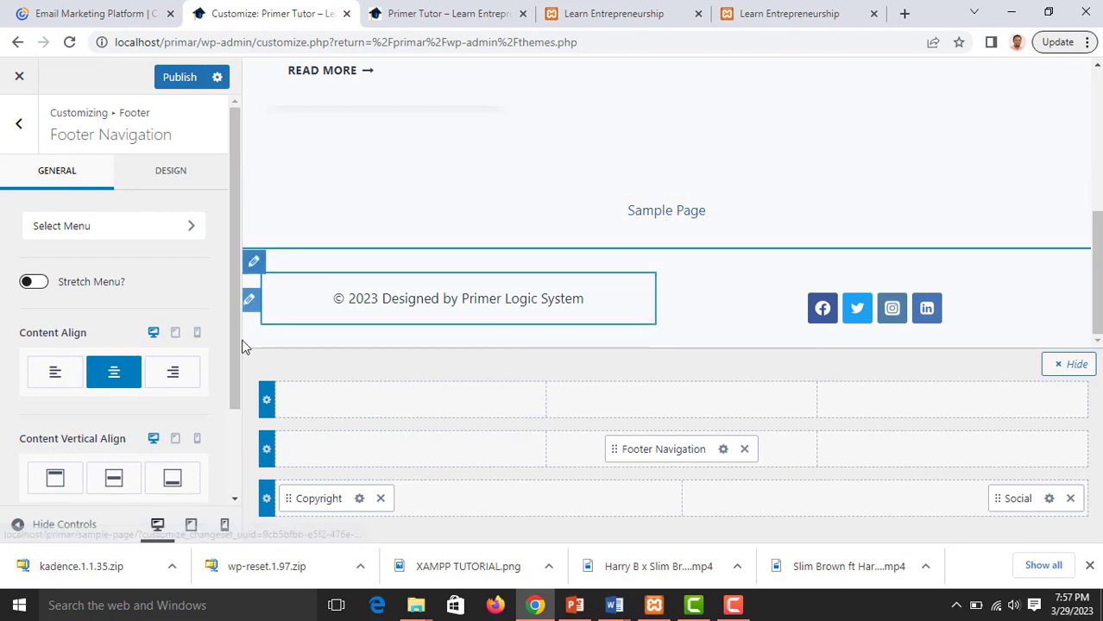
pyautogui.scroll(-2, 129, 370)
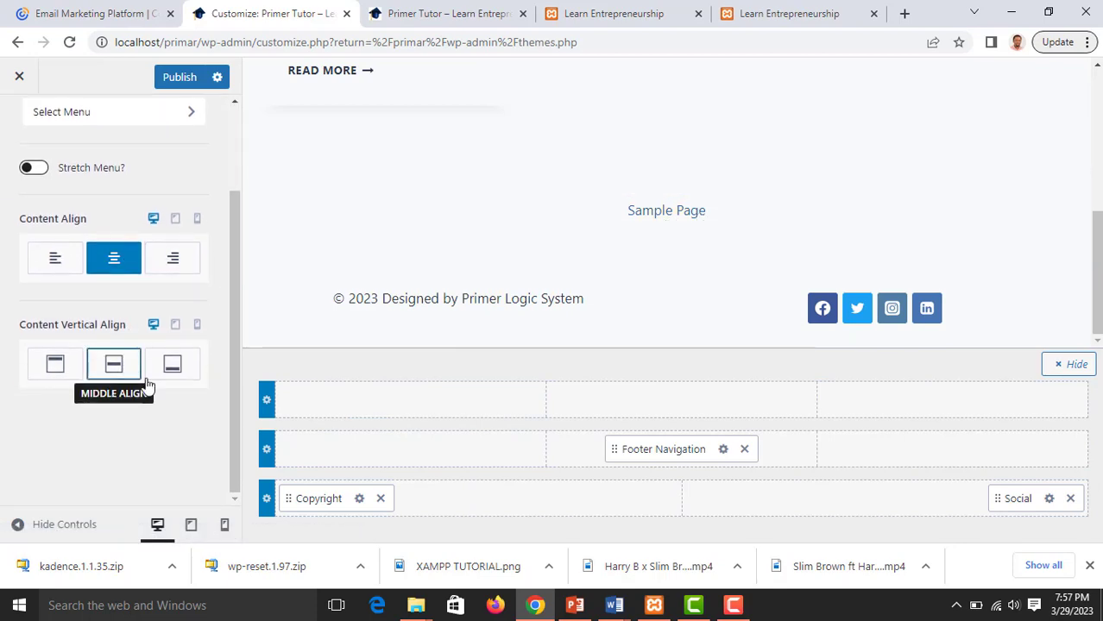
pyautogui.click(169, 373)
pyautogui.scroll(2, 122, 356)
pyautogui.scroll(1, 122, 357)
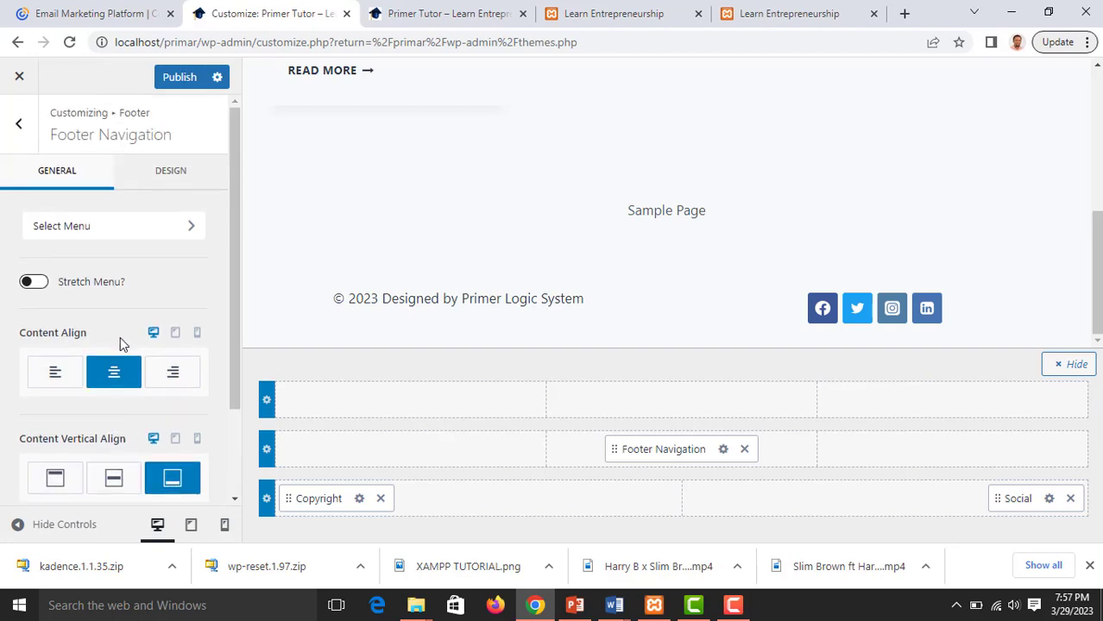
# Review the Footer Navigation design options for spacing, padding, colors and font, and publish the changes.
pyautogui.click(174, 179)
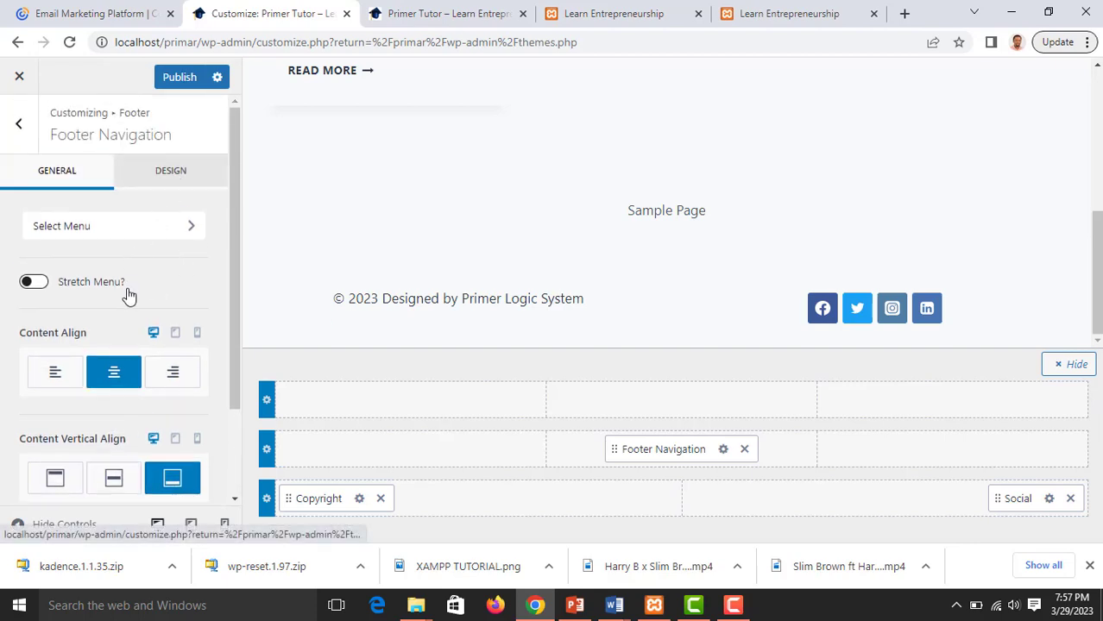
pyautogui.scroll(-2, 128, 297)
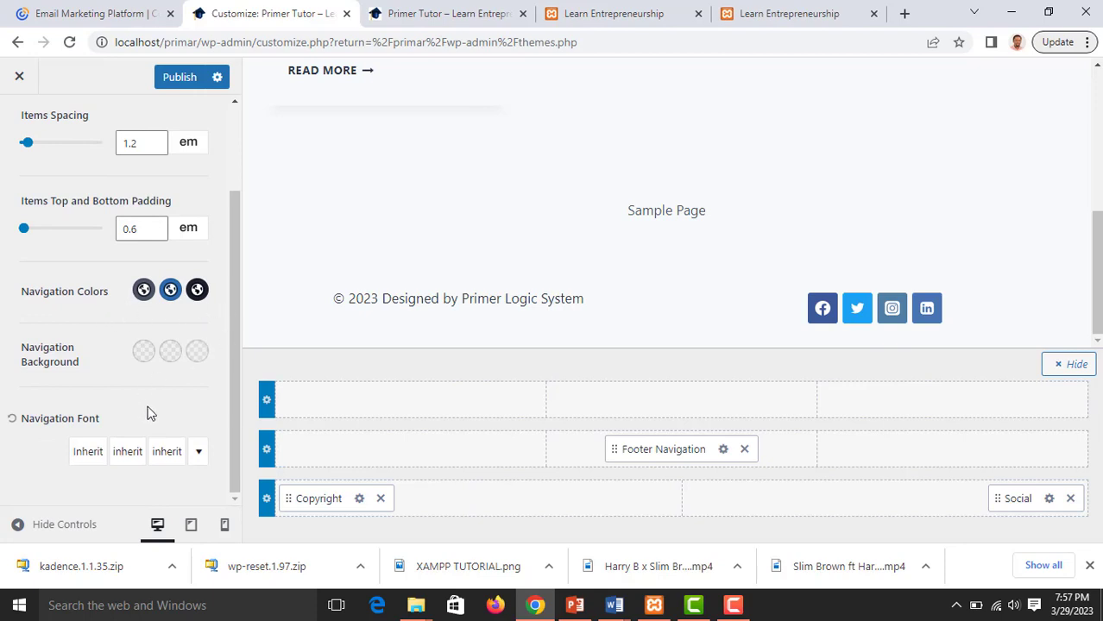
pyautogui.click(189, 79)
pyautogui.scroll(2, 89, 272)
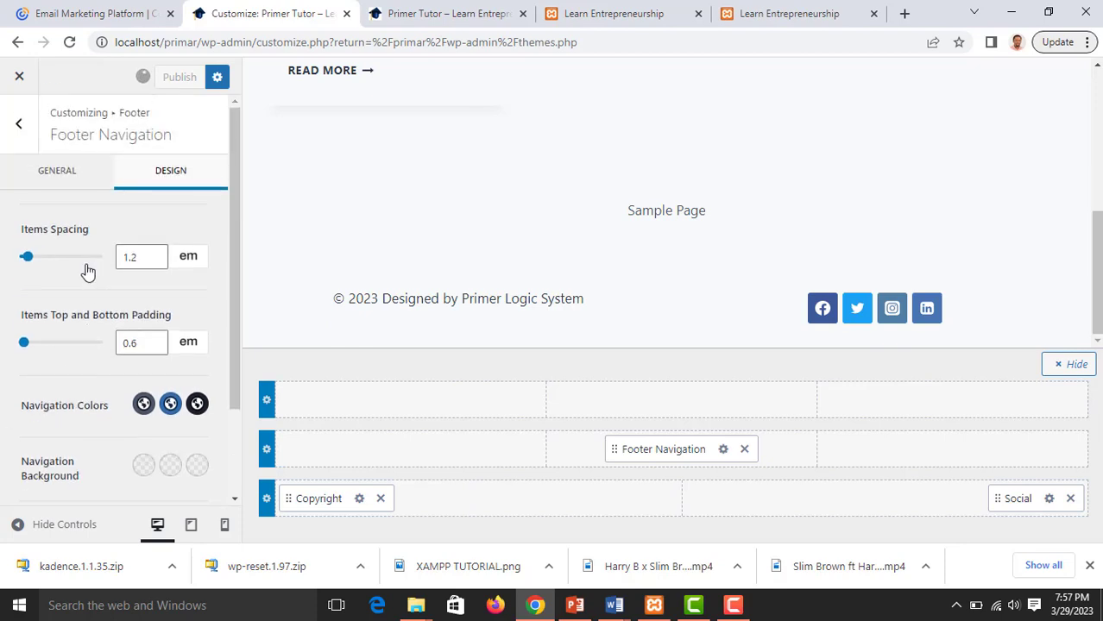
# Leave the Footer settings, look through the General settings sections and open Layout.
pyautogui.click(31, 128)
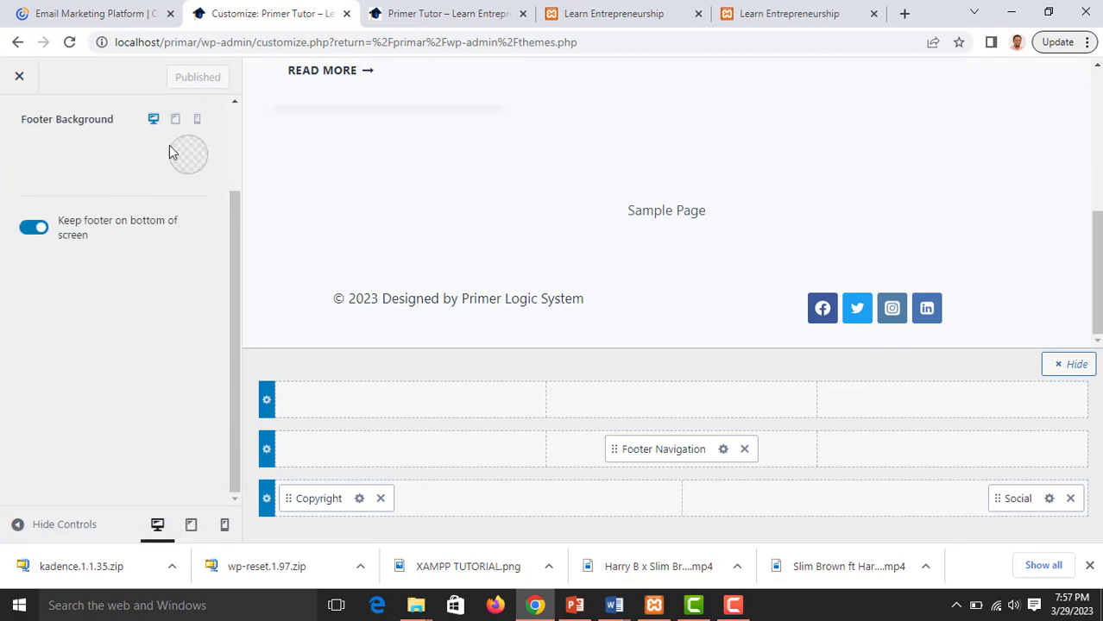
pyautogui.scroll(2, 173, 282)
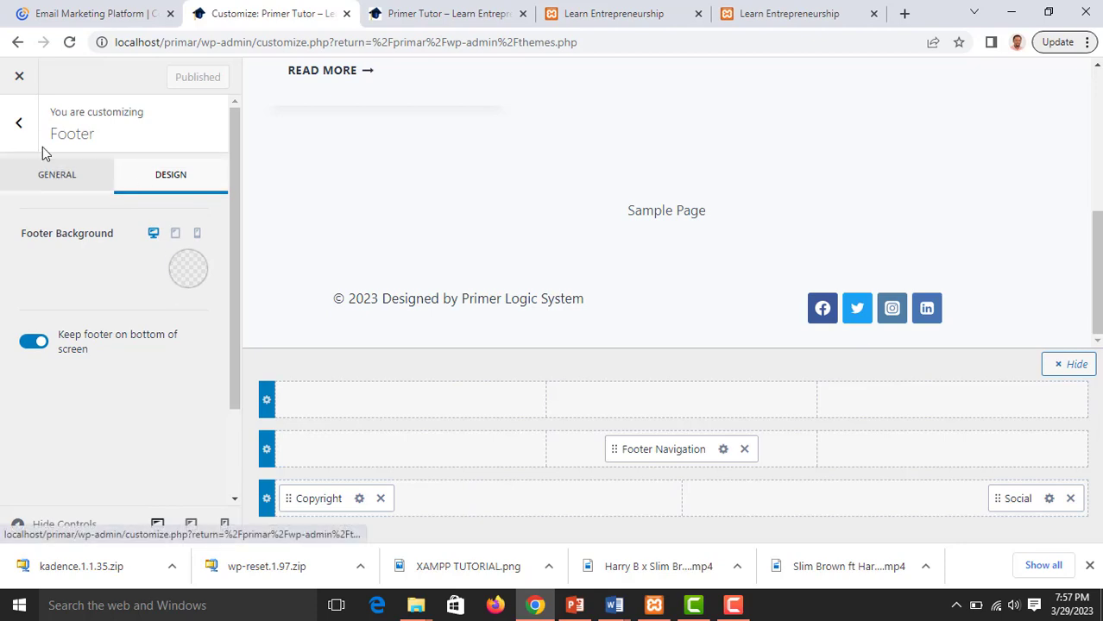
pyautogui.click(21, 126)
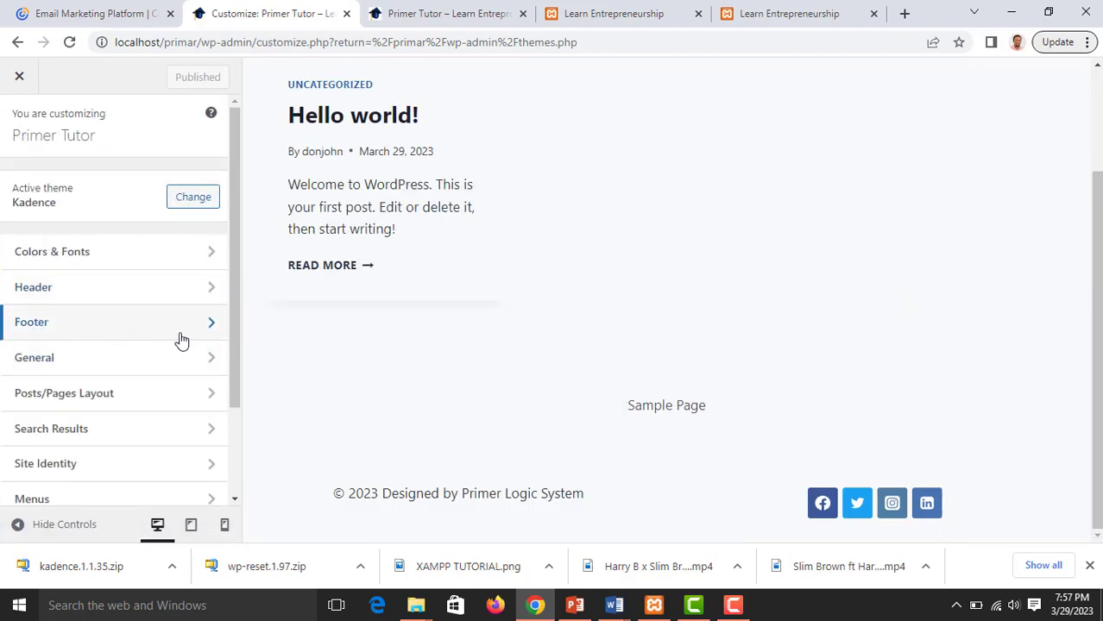
pyautogui.click(125, 361)
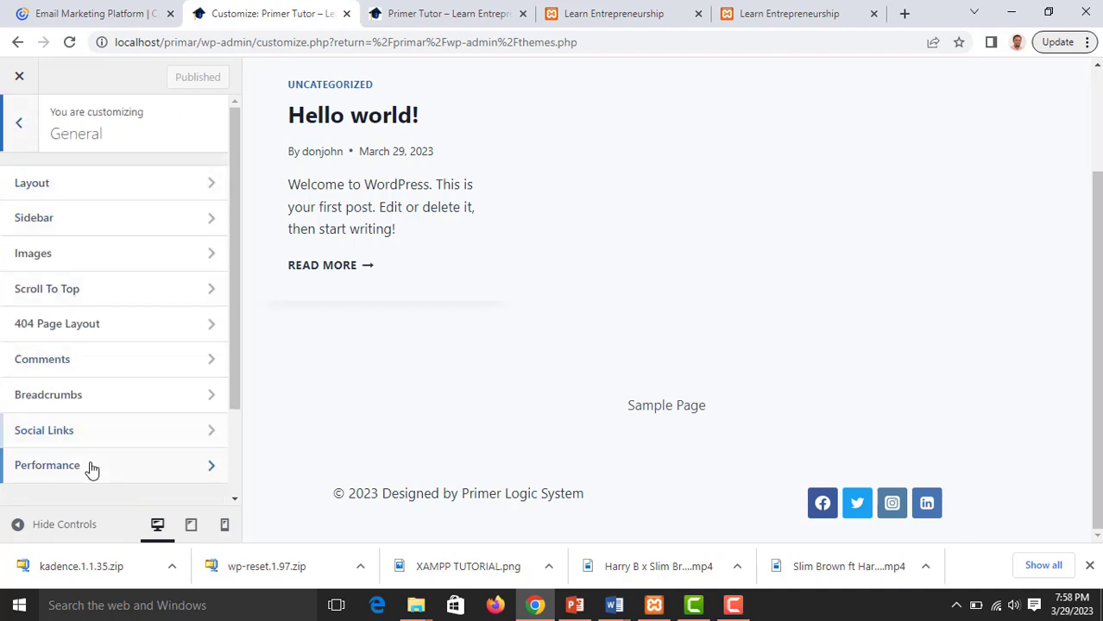
pyautogui.scroll(-1, 108, 397)
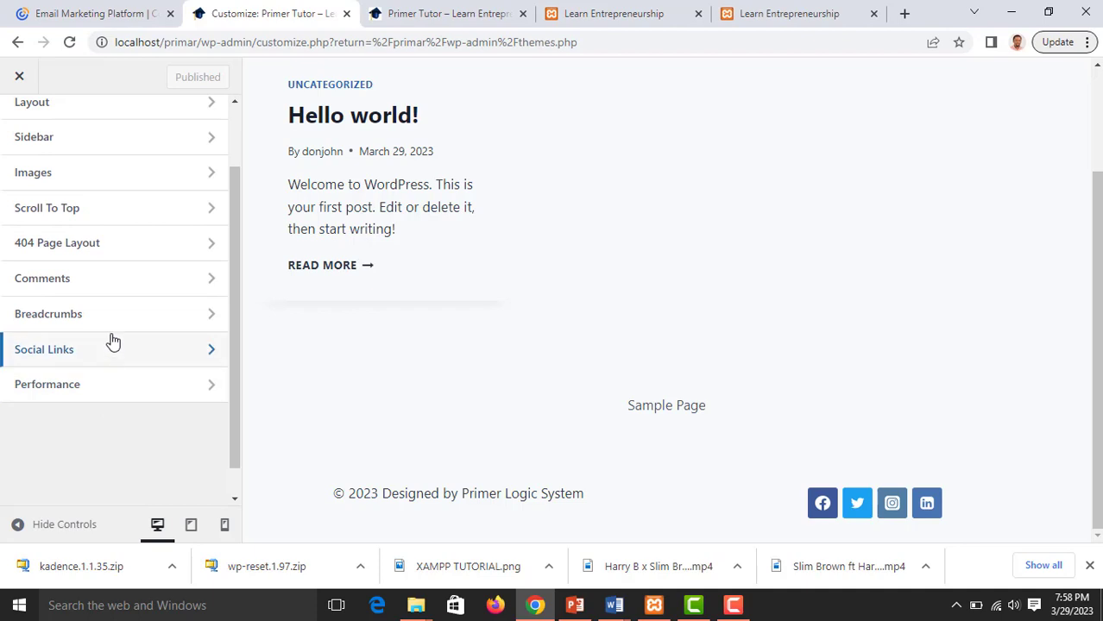
pyautogui.scroll(1, 112, 341)
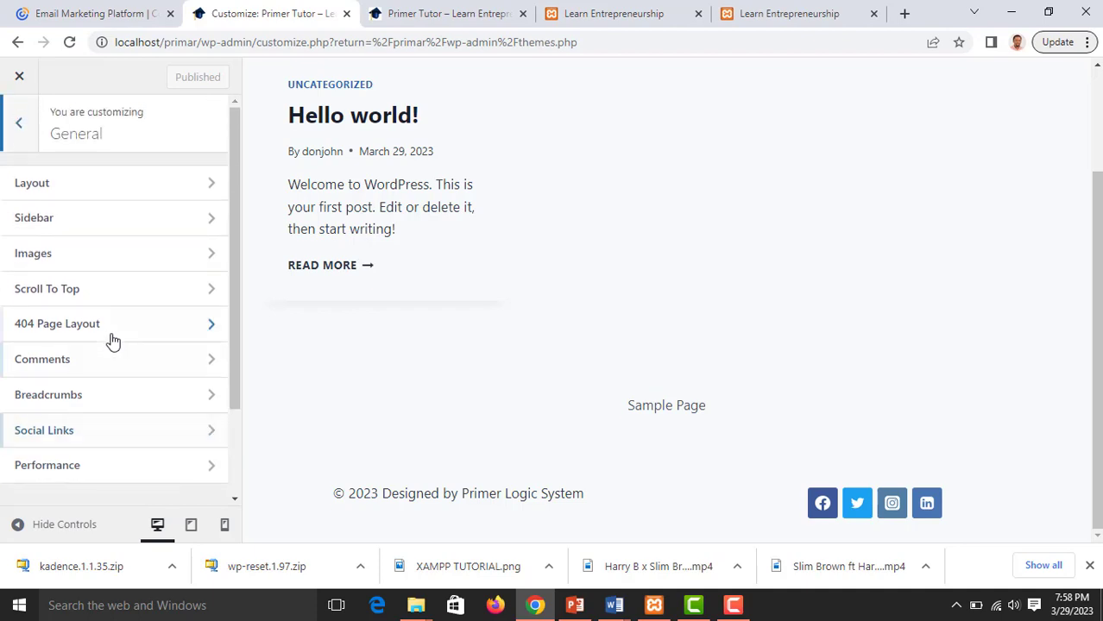
pyautogui.click(88, 187)
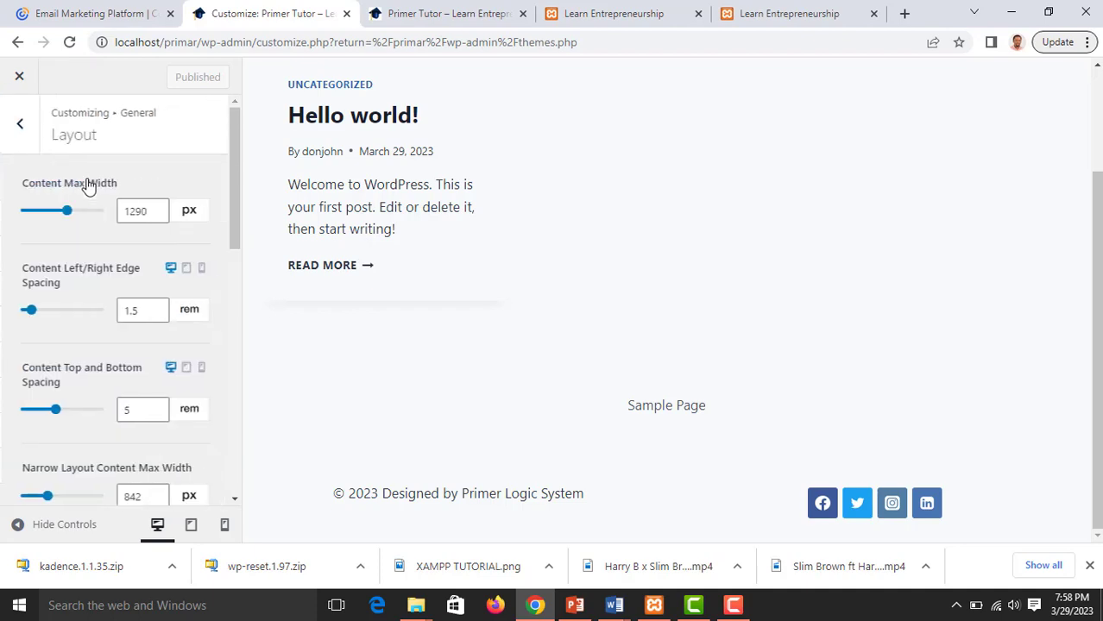